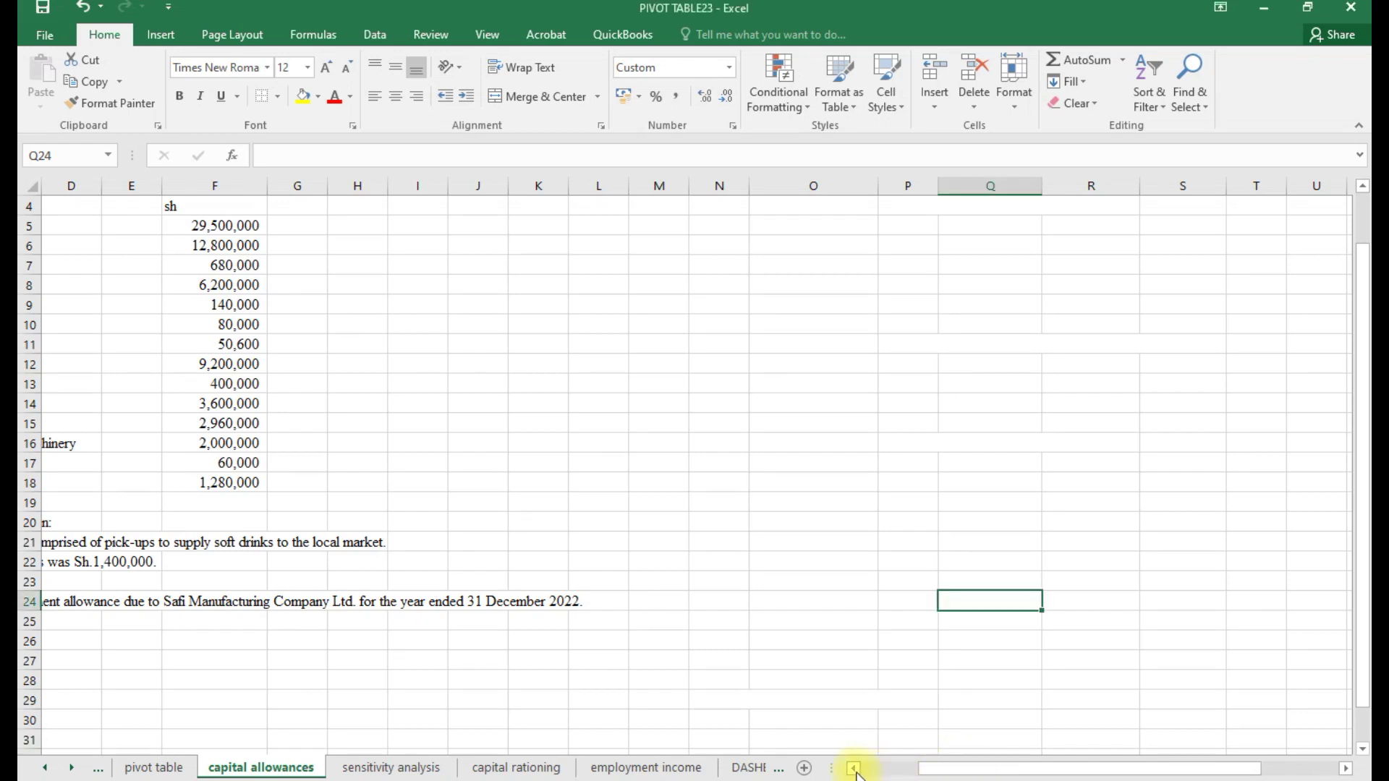
- Scroll the sheet back to column A and row 1 so all asset names and costs show
left_click(823, 624)
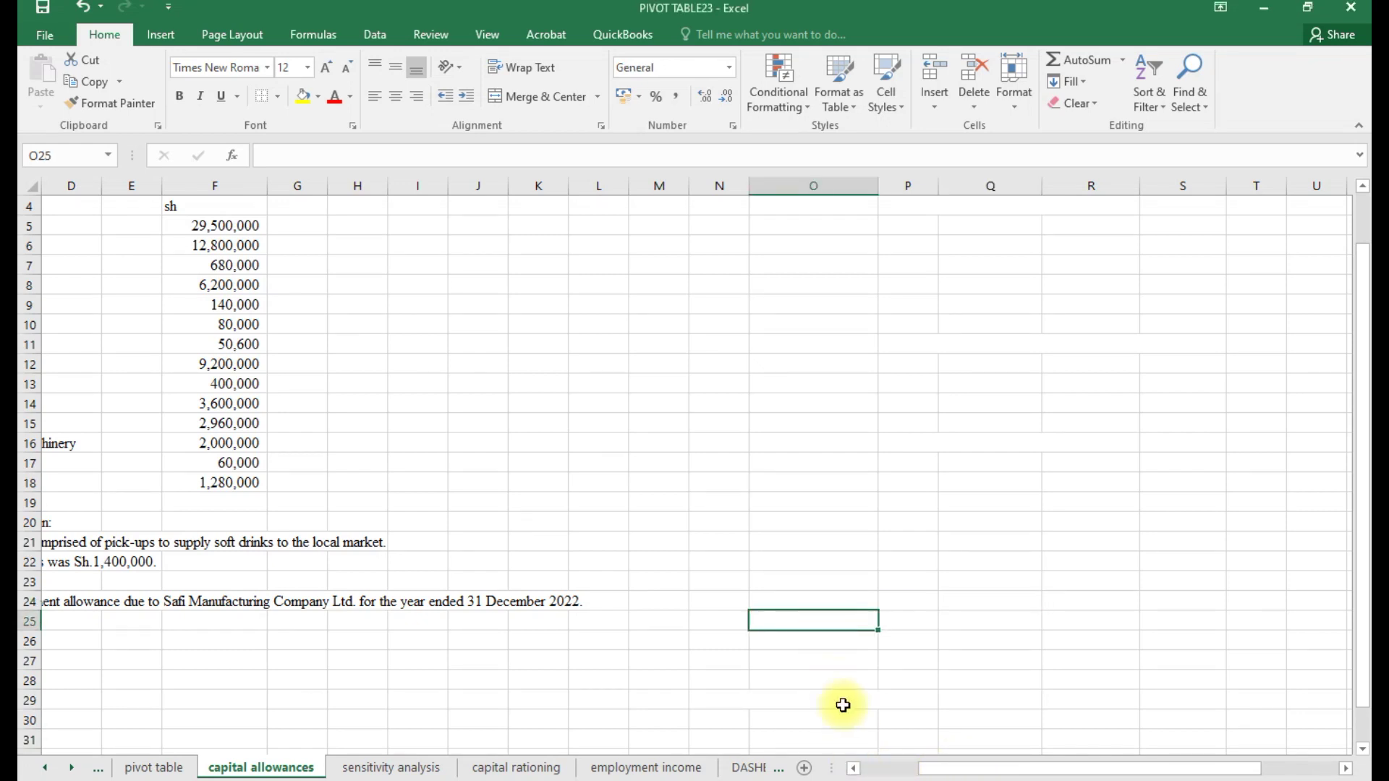
left_click(854, 768)
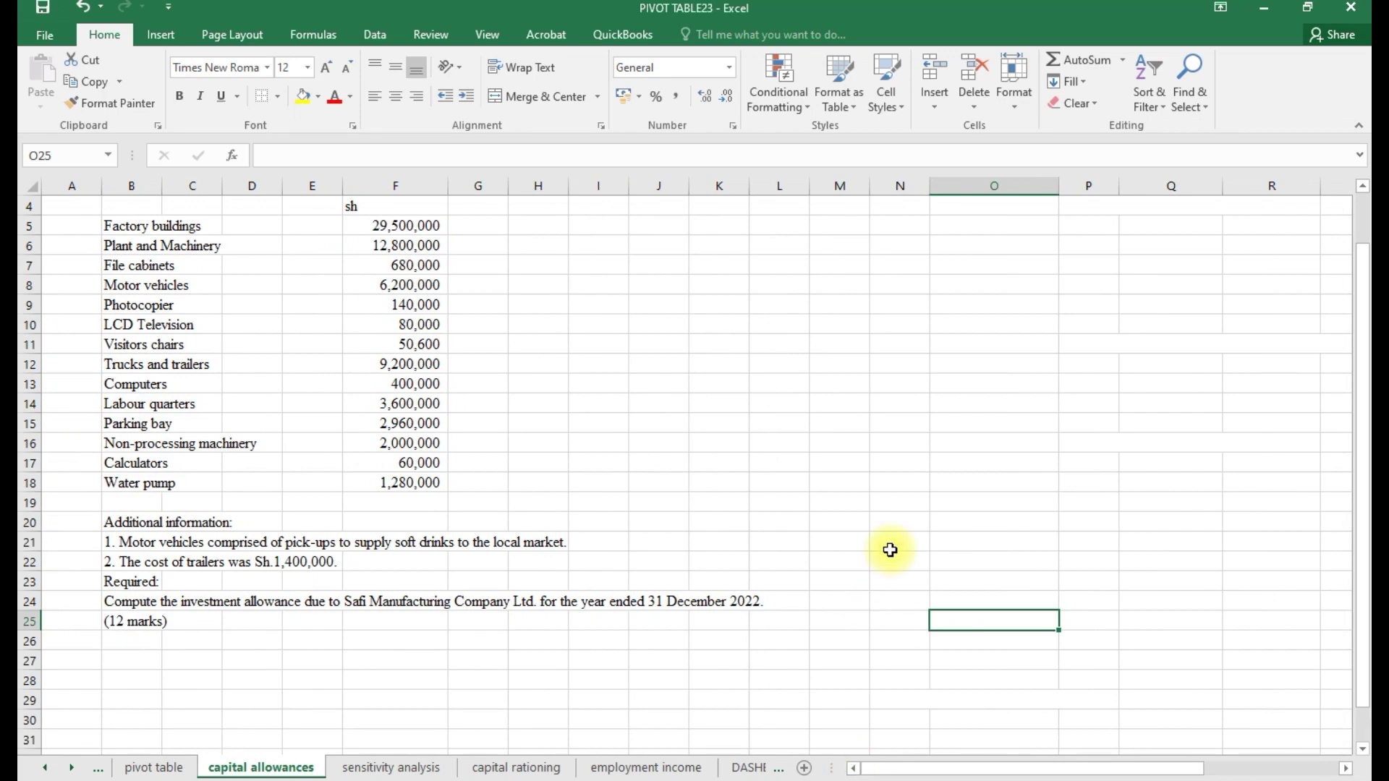
scroll(892, 550, "up", 1)
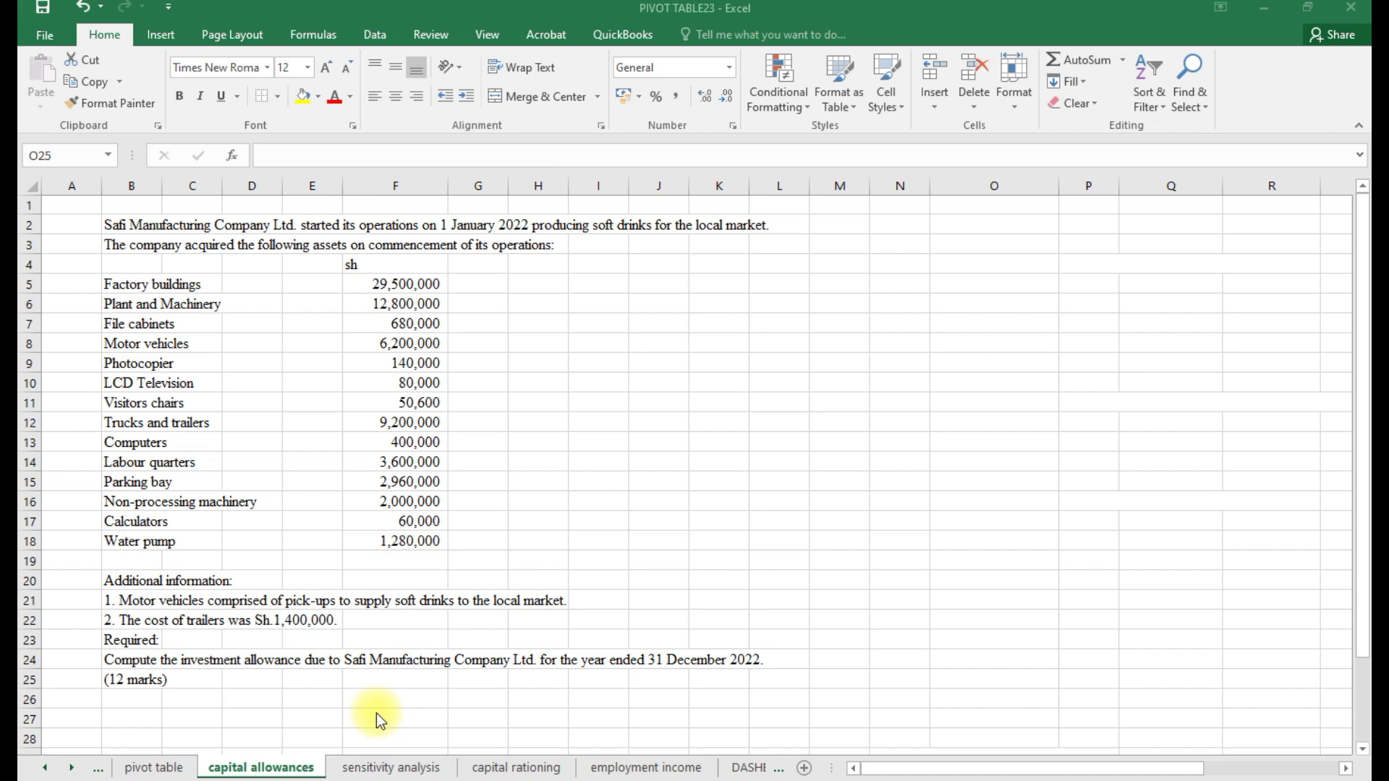
- Enter the title INVESTMENT DEDUCTION in cell O3
left_click(964, 311)
left_click(991, 250)
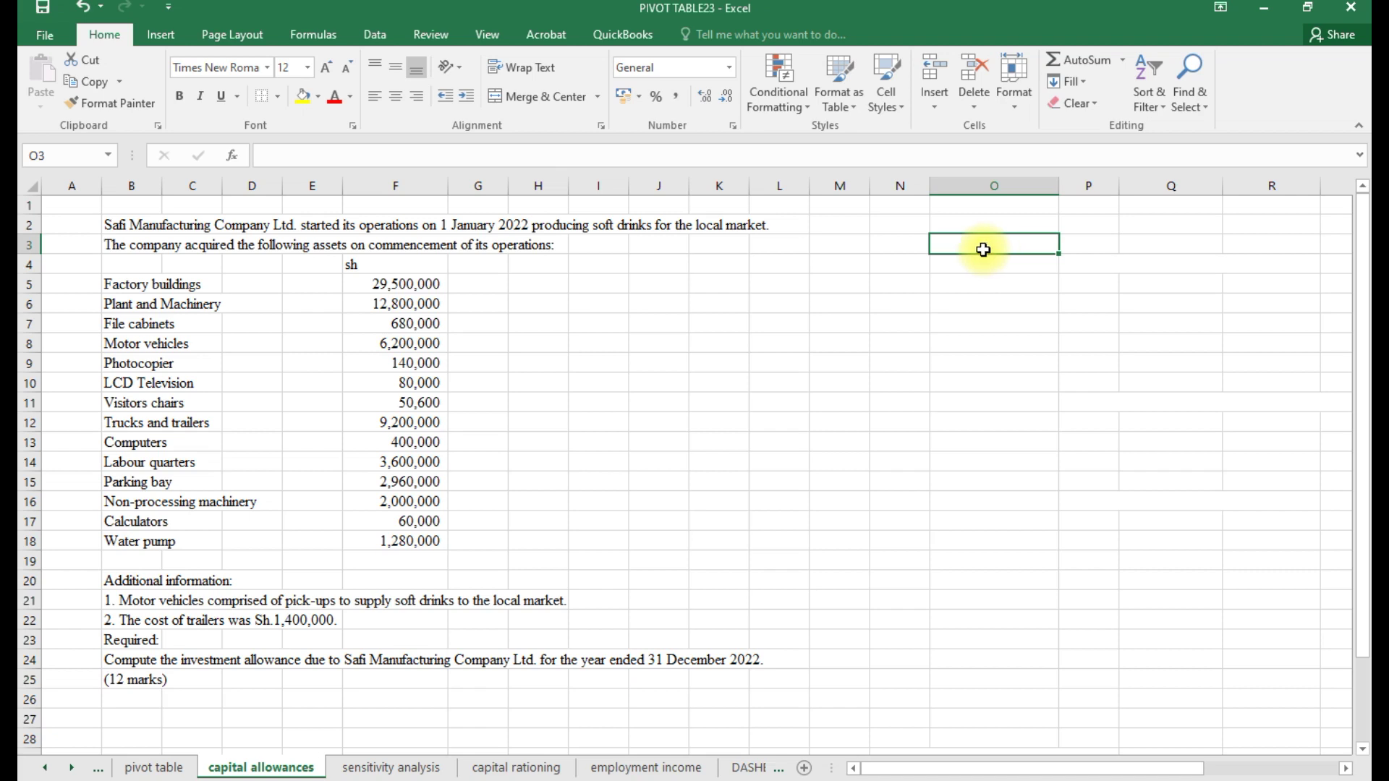
left_click(886, 248)
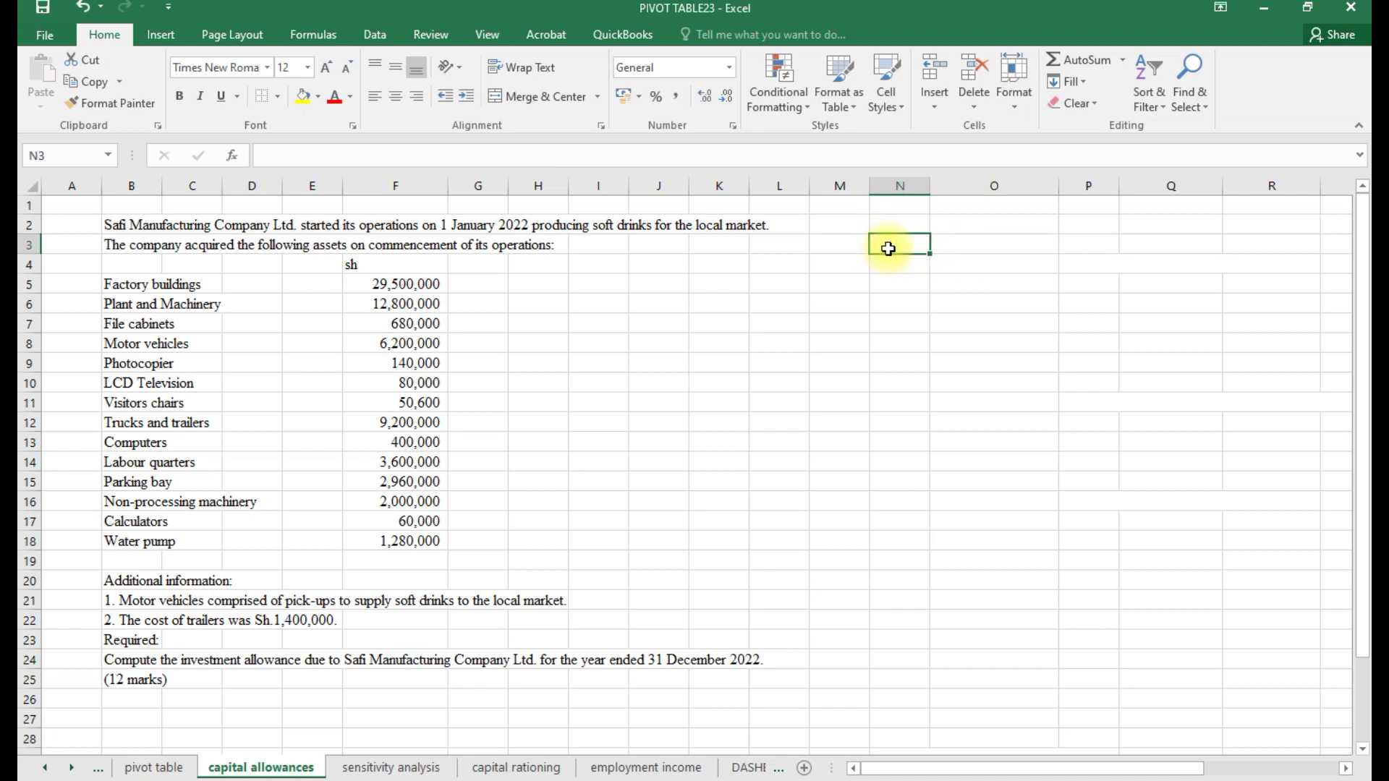
left_click(992, 248)
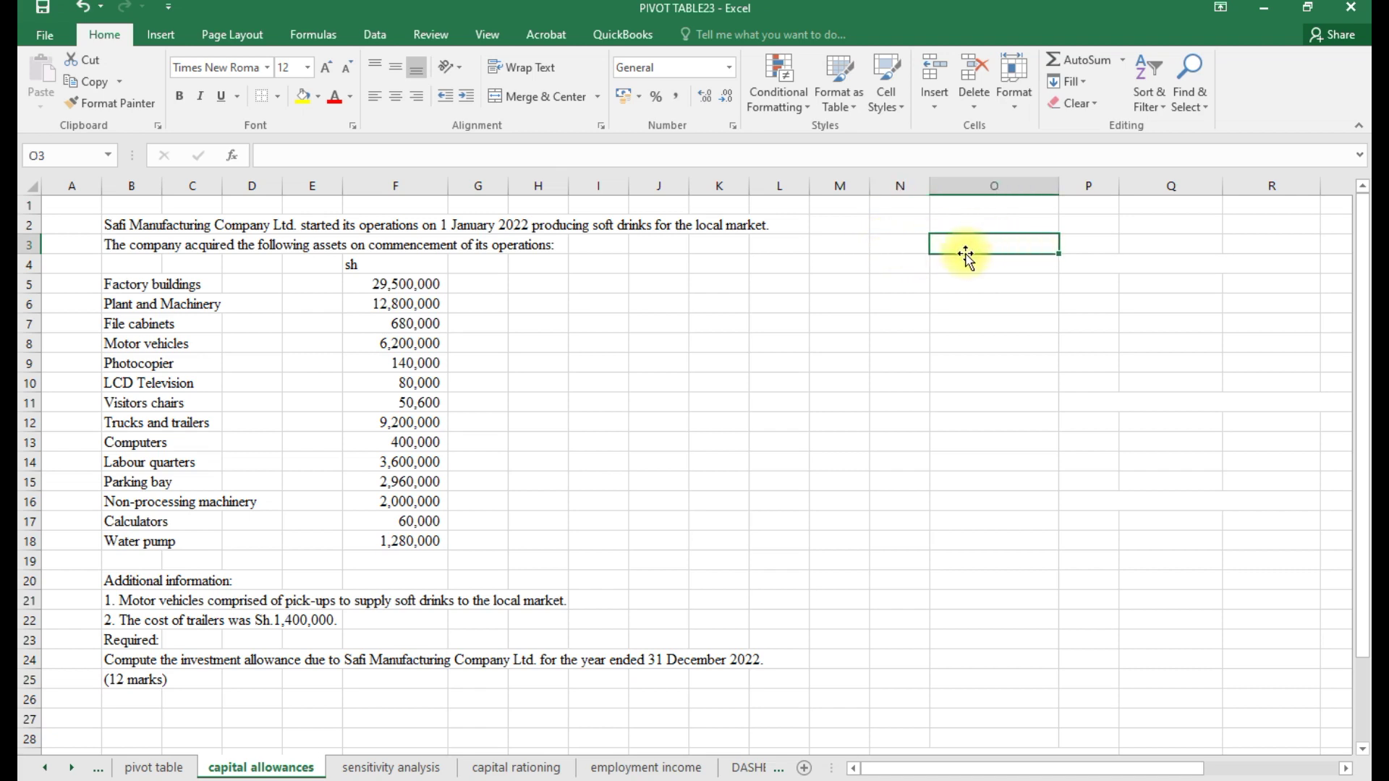
type("INVE")
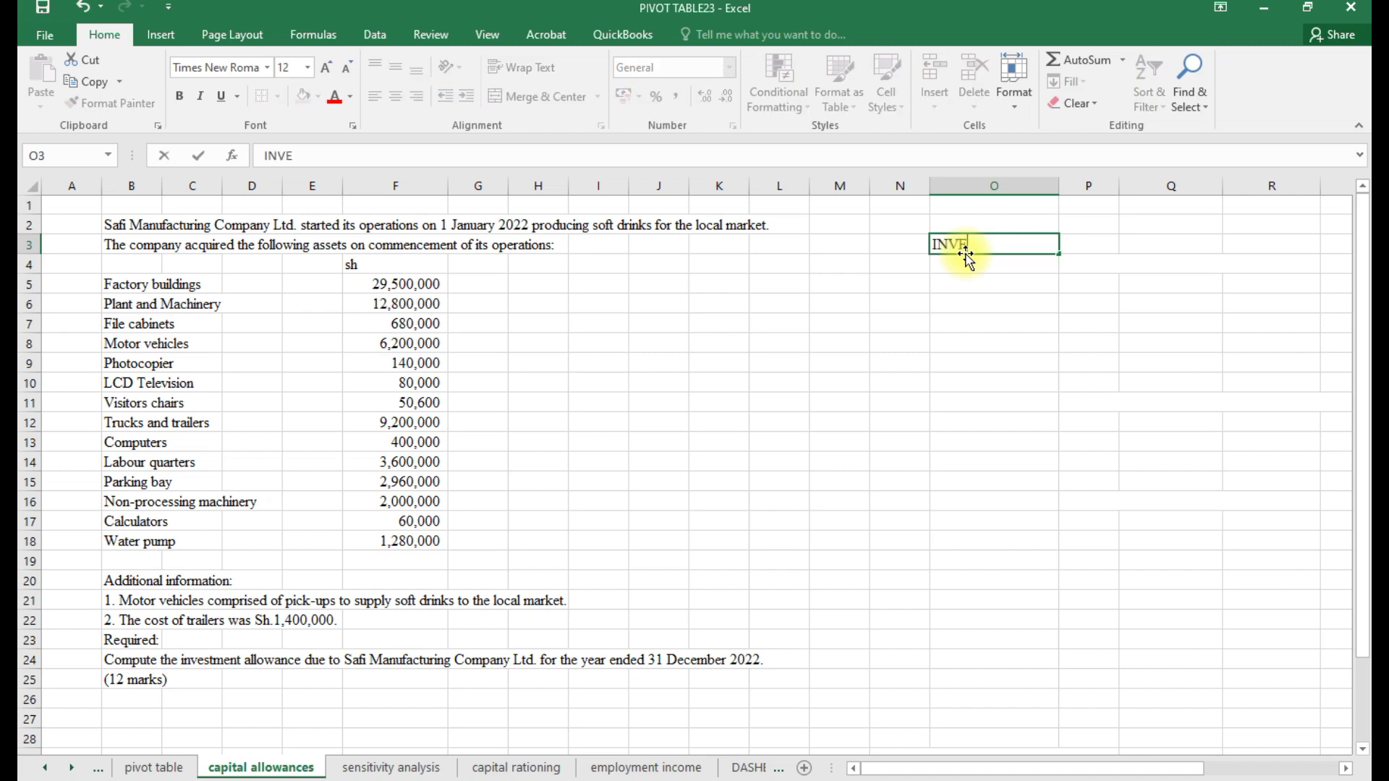
type("STMENT DED")
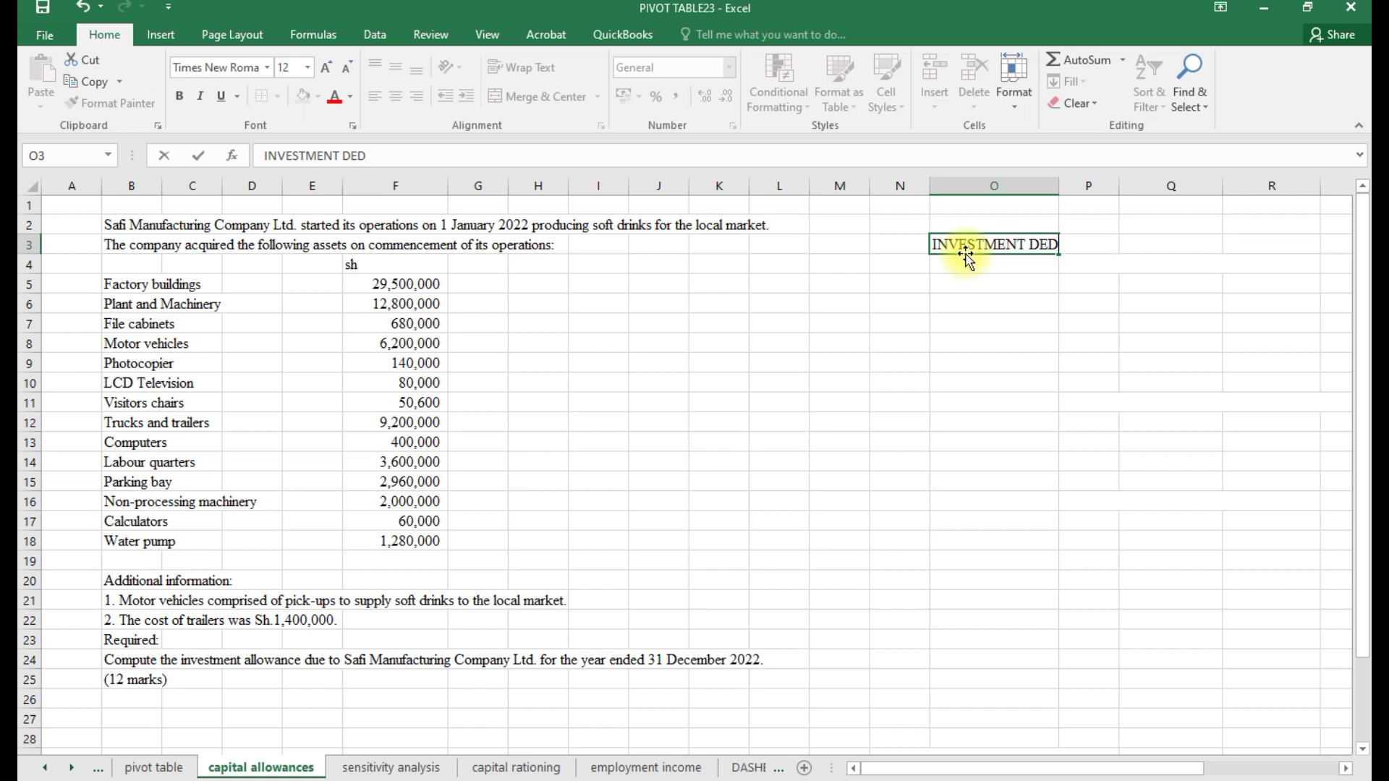
type("UCTION")
left_click(989, 283)
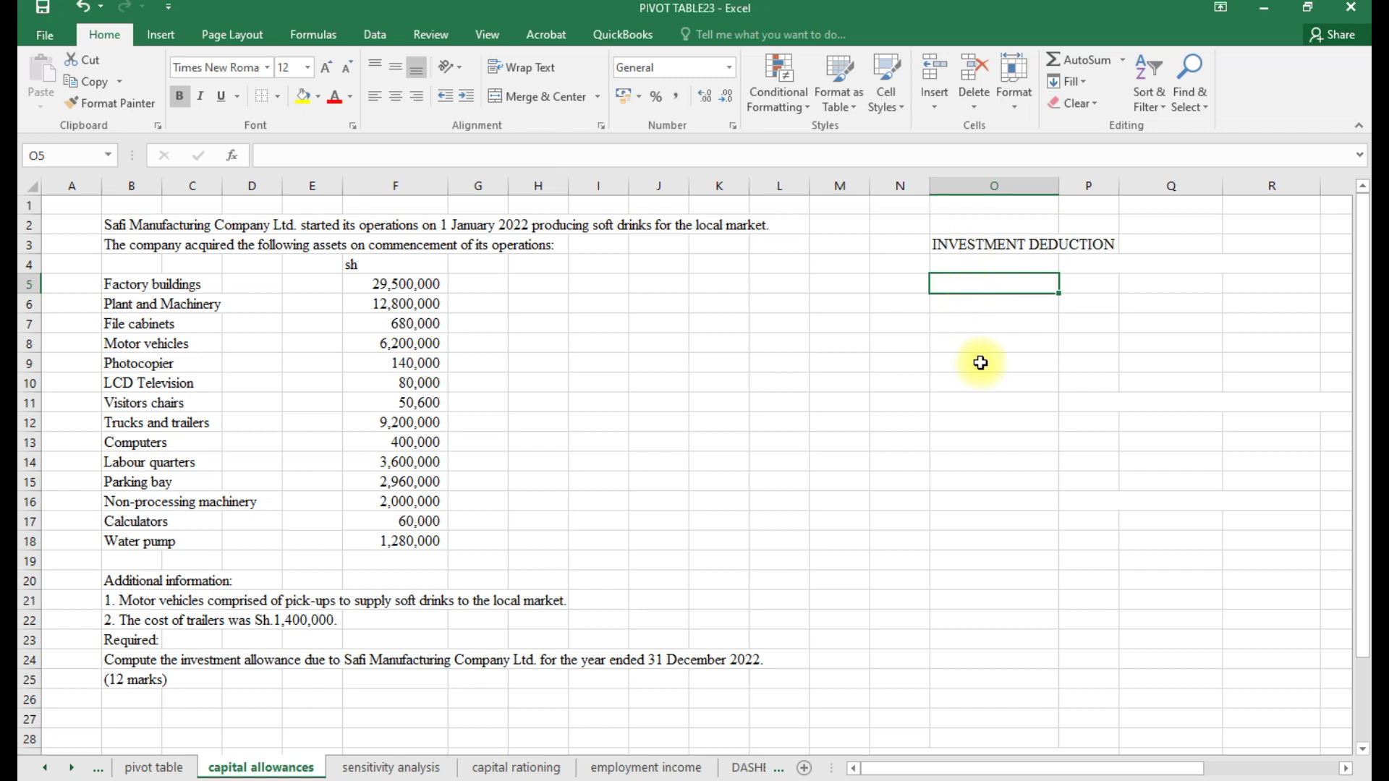
- Move the INVESTMENT DEDUCTION title from O3 to P4, accepting the unmerge warning
left_click(969, 243)
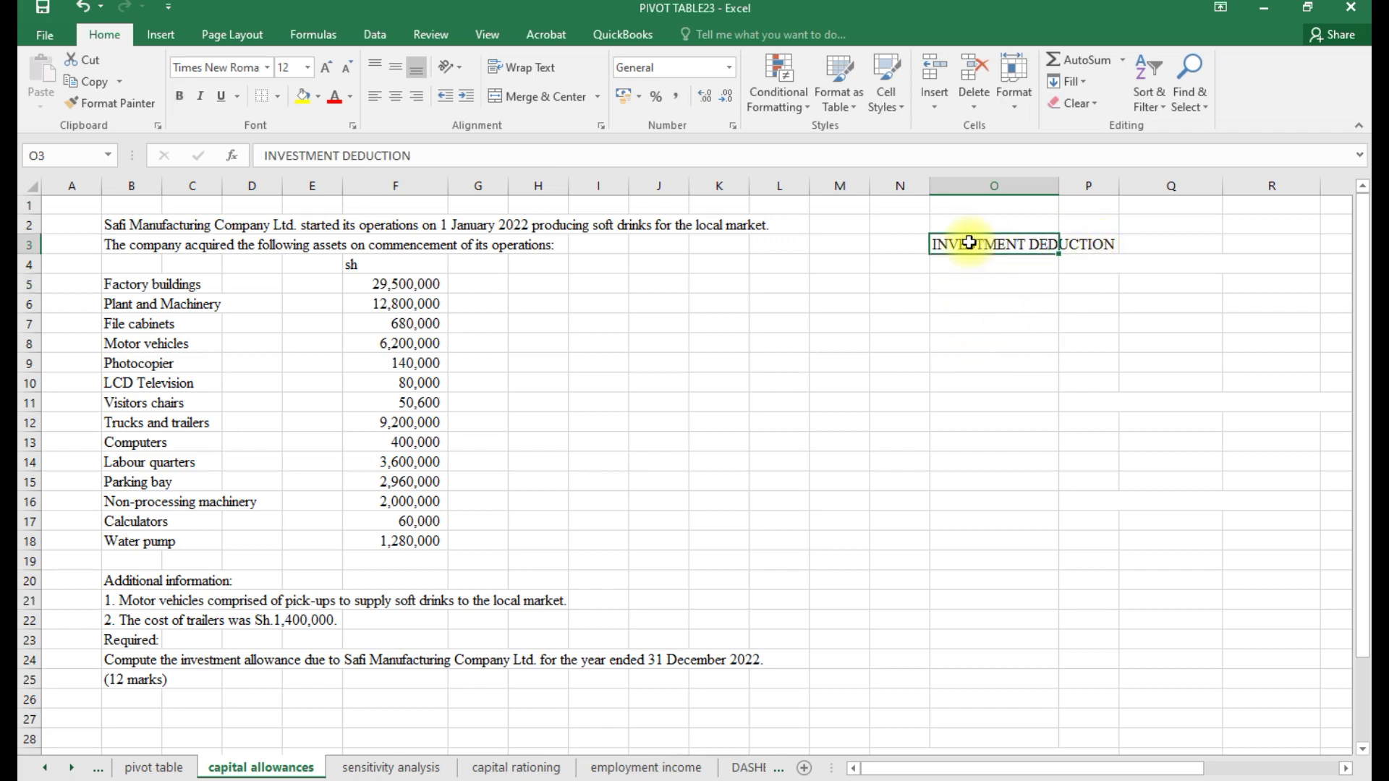
right_click(970, 244)
left_click(1011, 268)
left_click(979, 321)
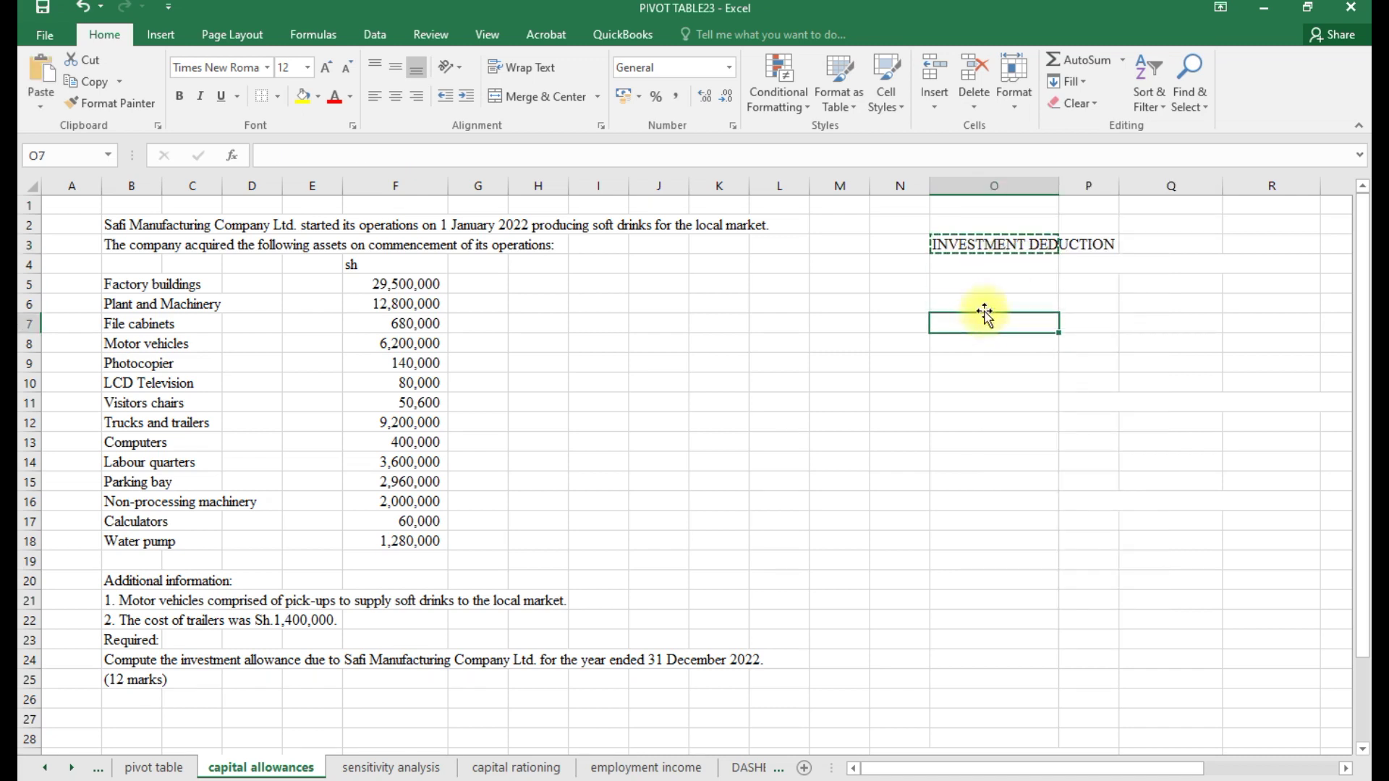
left_click(1108, 267)
right_click(1108, 266)
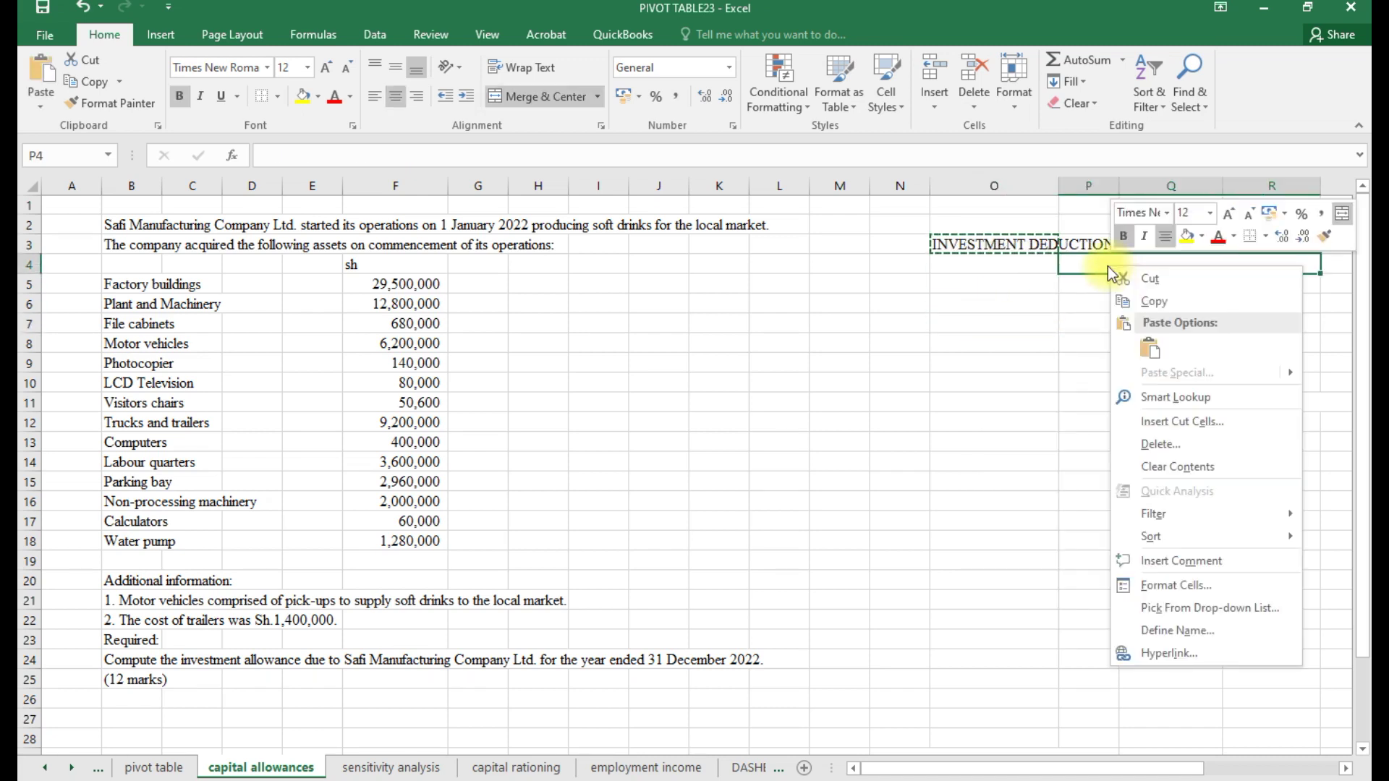
left_click(1149, 350)
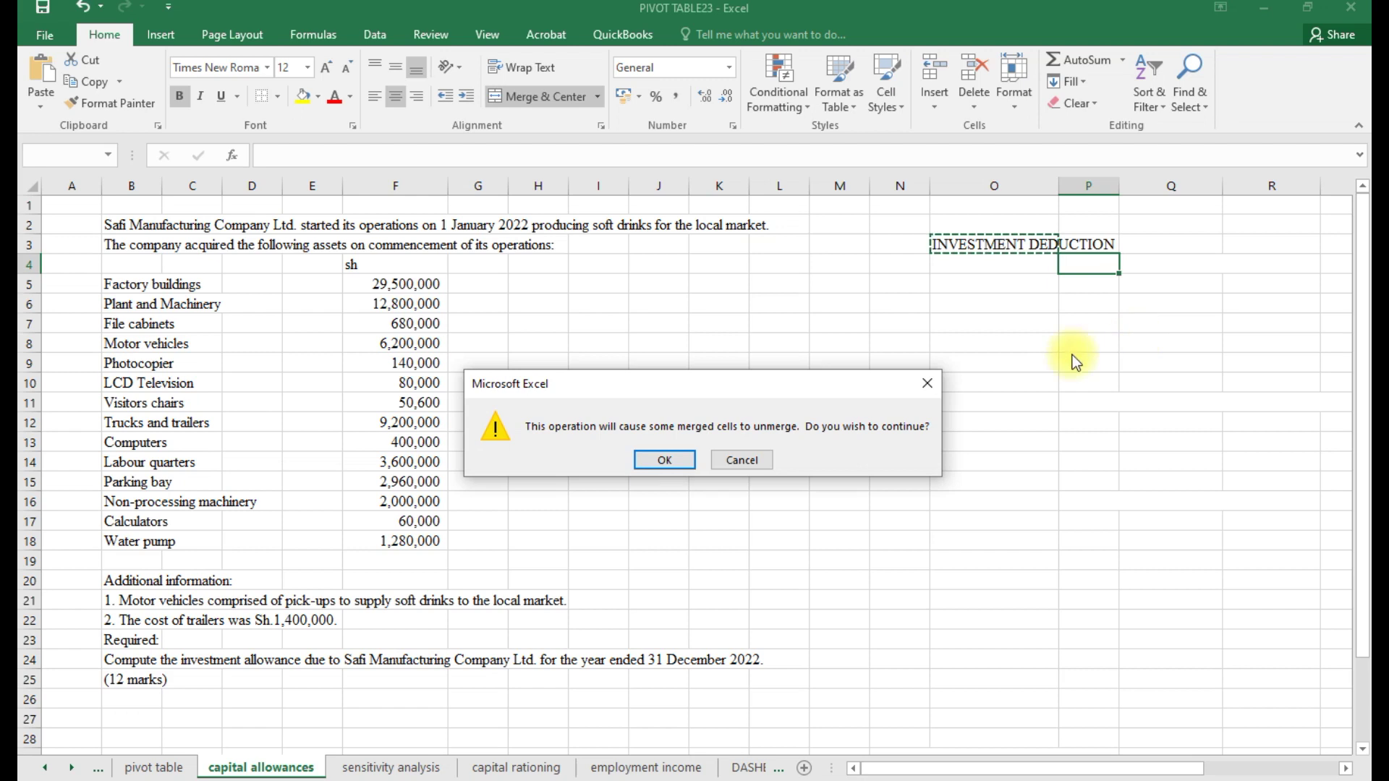
left_click(672, 463)
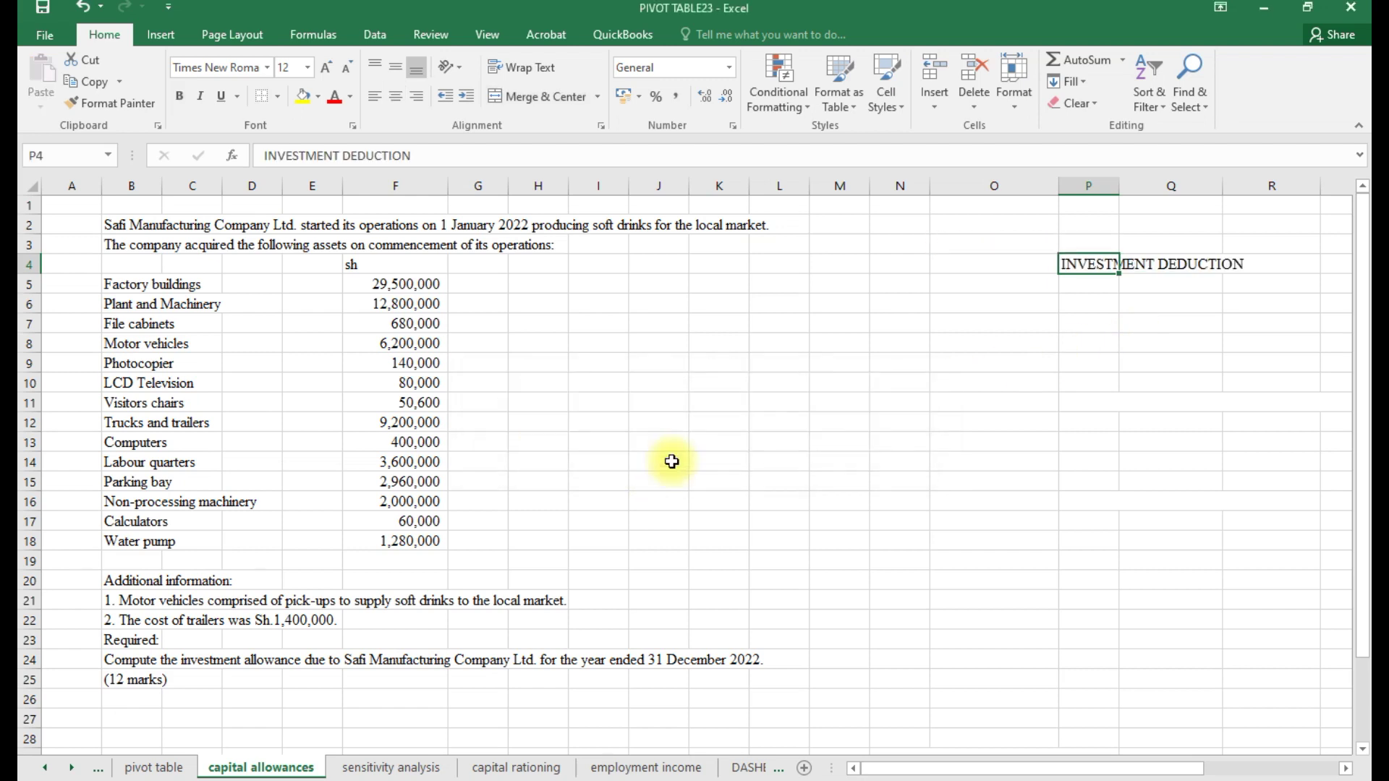
- Merge and centre the title across P4:R4 and make it bold
left_click(1194, 316)
left_click(1289, 262)
left_click_drag(1111, 270, 1099, 272)
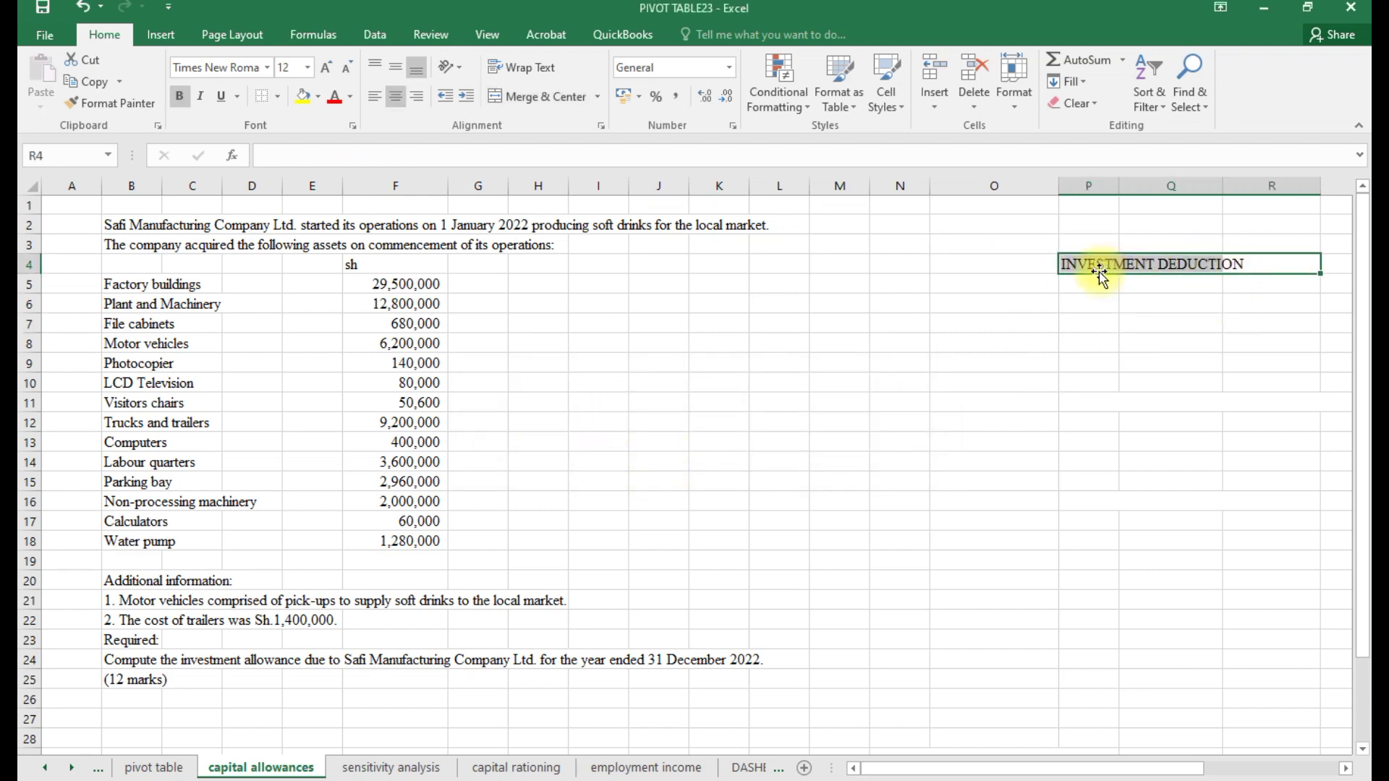
left_click(550, 98)
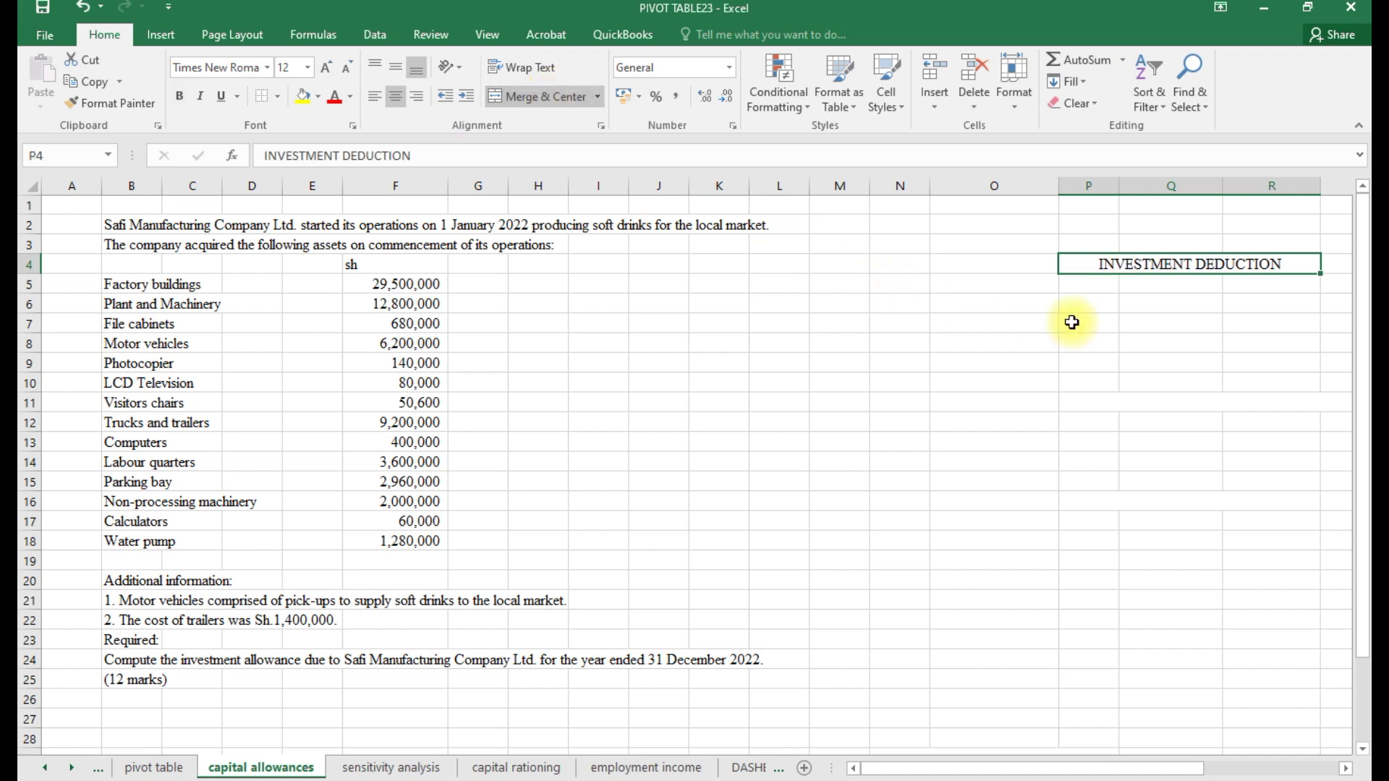
key("ctrl+b")
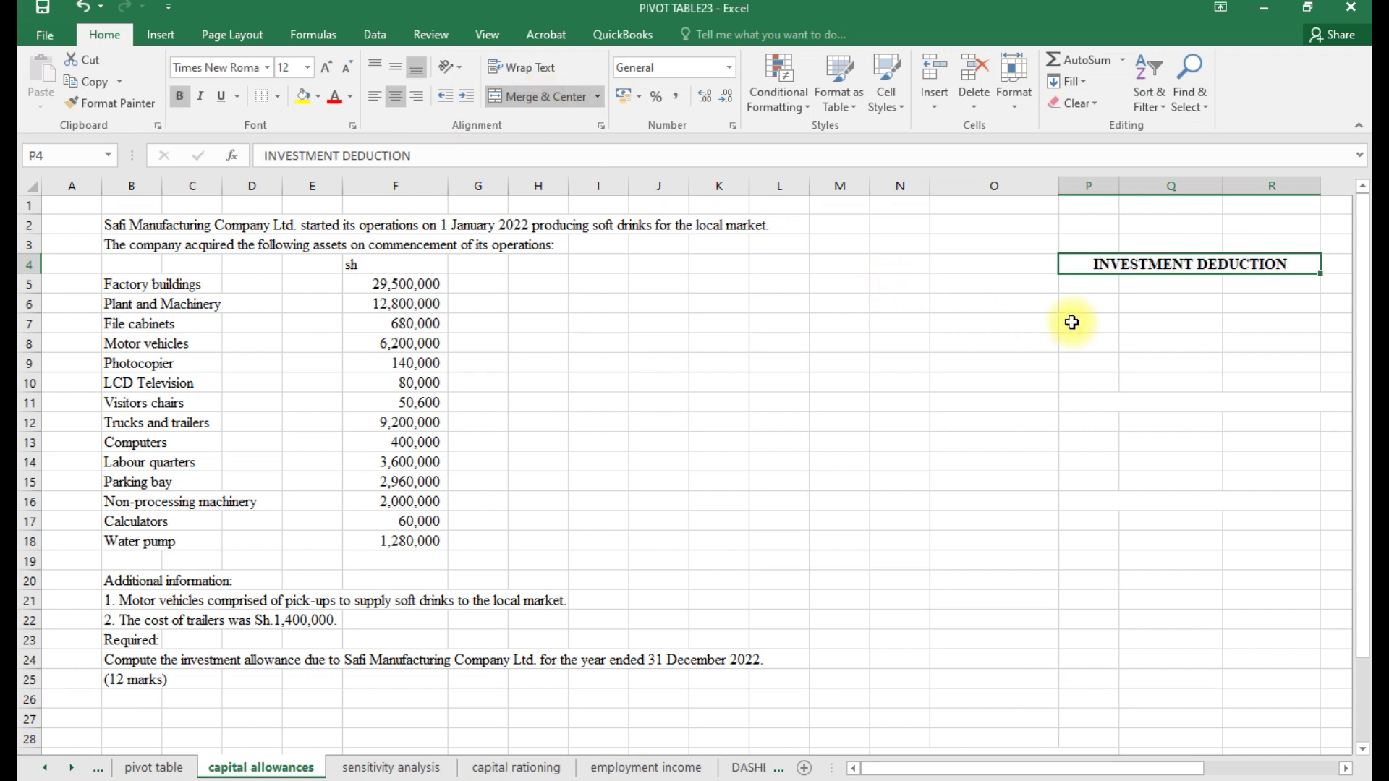
- Enter headings DETAILS in O5, QUALIFYING COST in P5, ID-50% in R5 and RESIDUE in S5
left_click(961, 286)
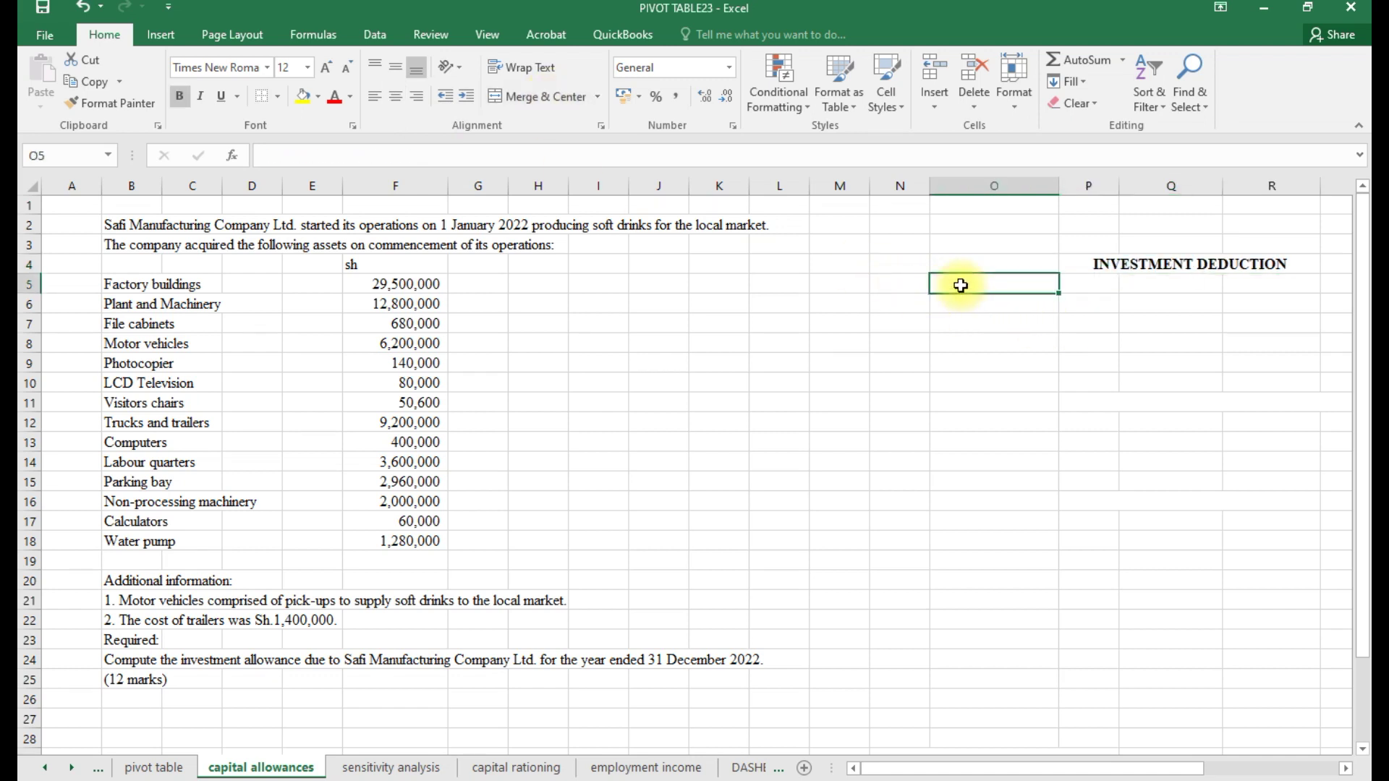
type("D")
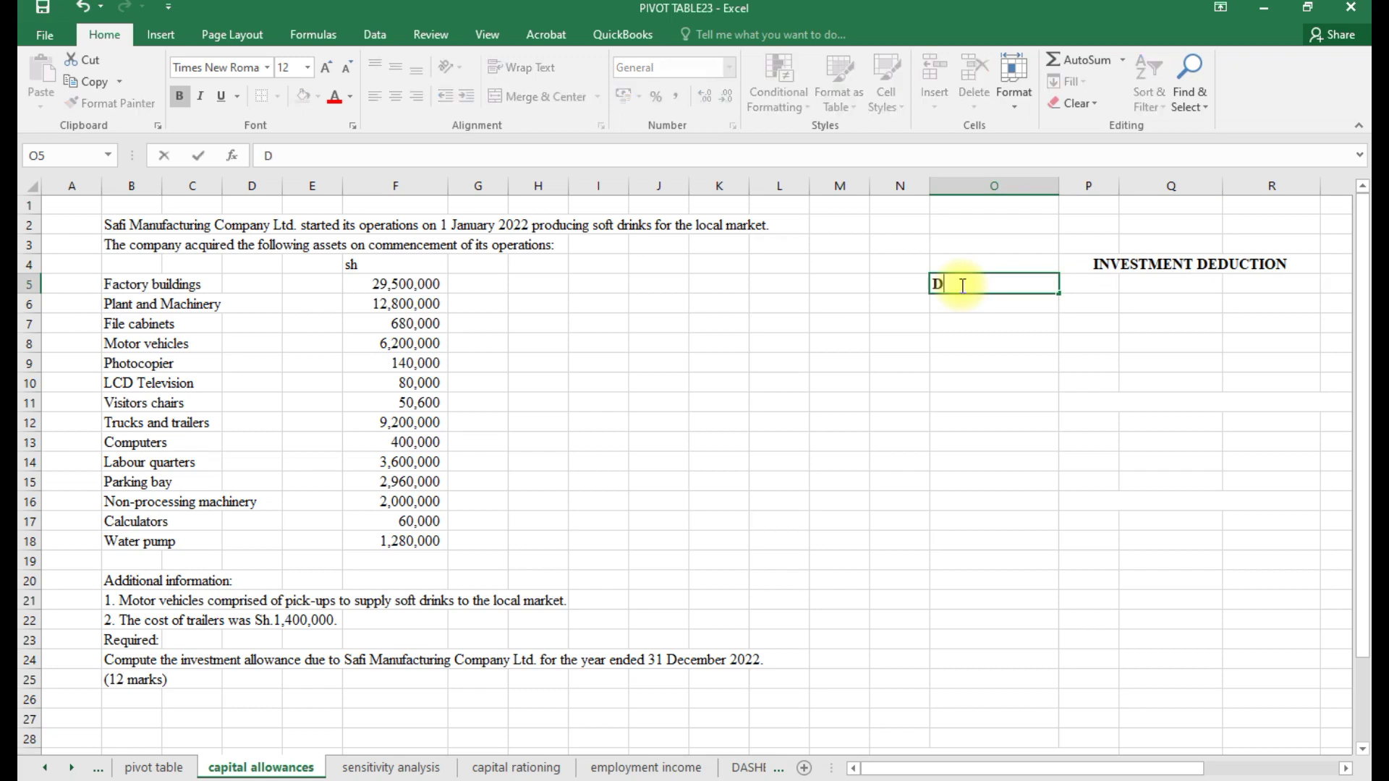
type("EATILS")
left_click(1114, 284)
type("QUALIFYING COST")
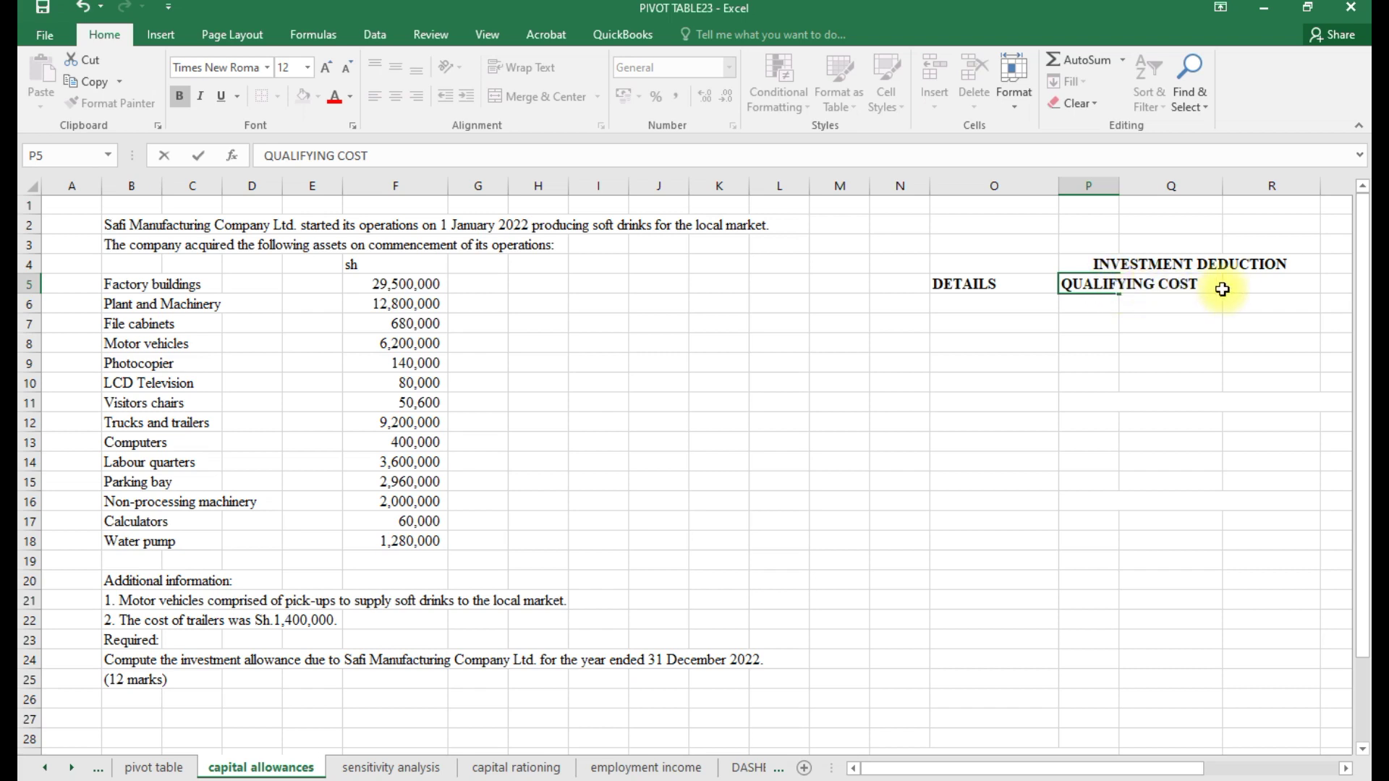
left_click(1196, 325)
left_click(1242, 288)
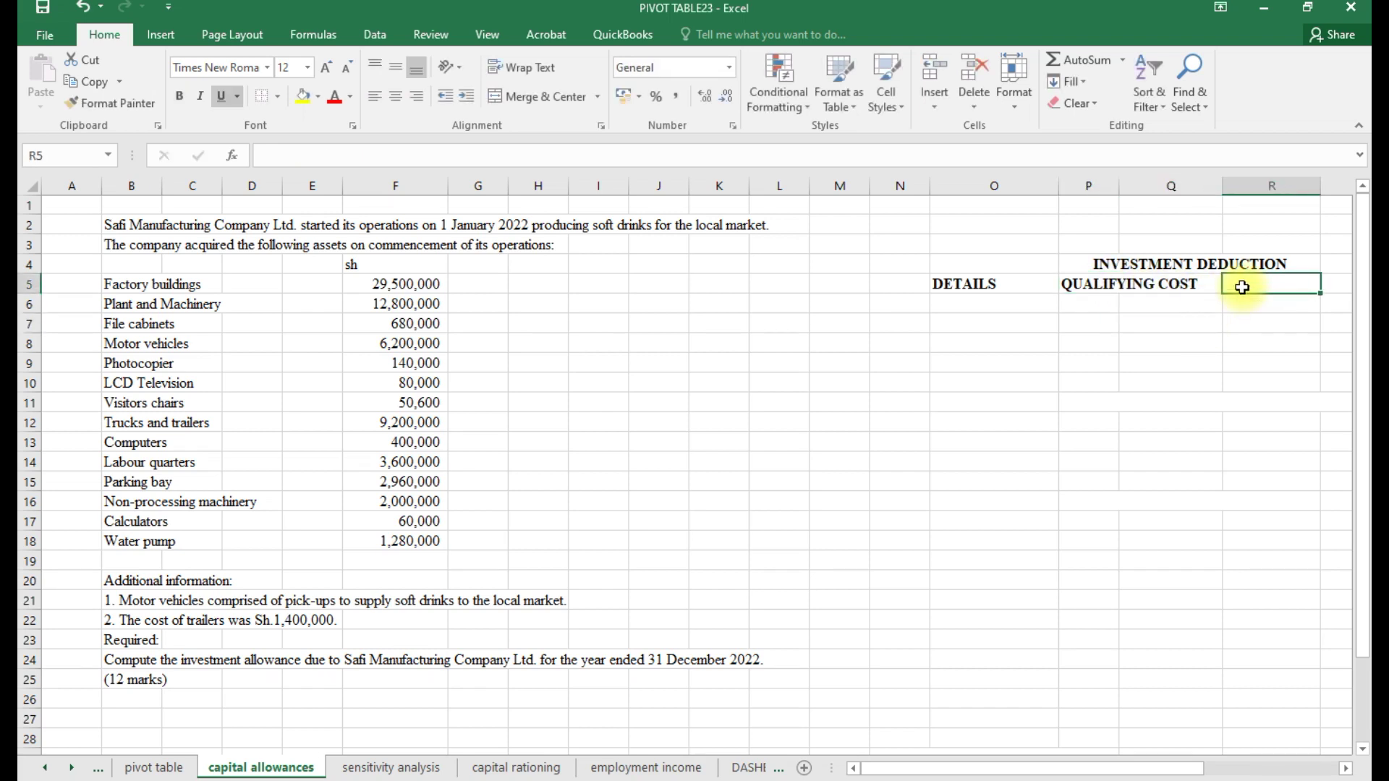
type("ID-")
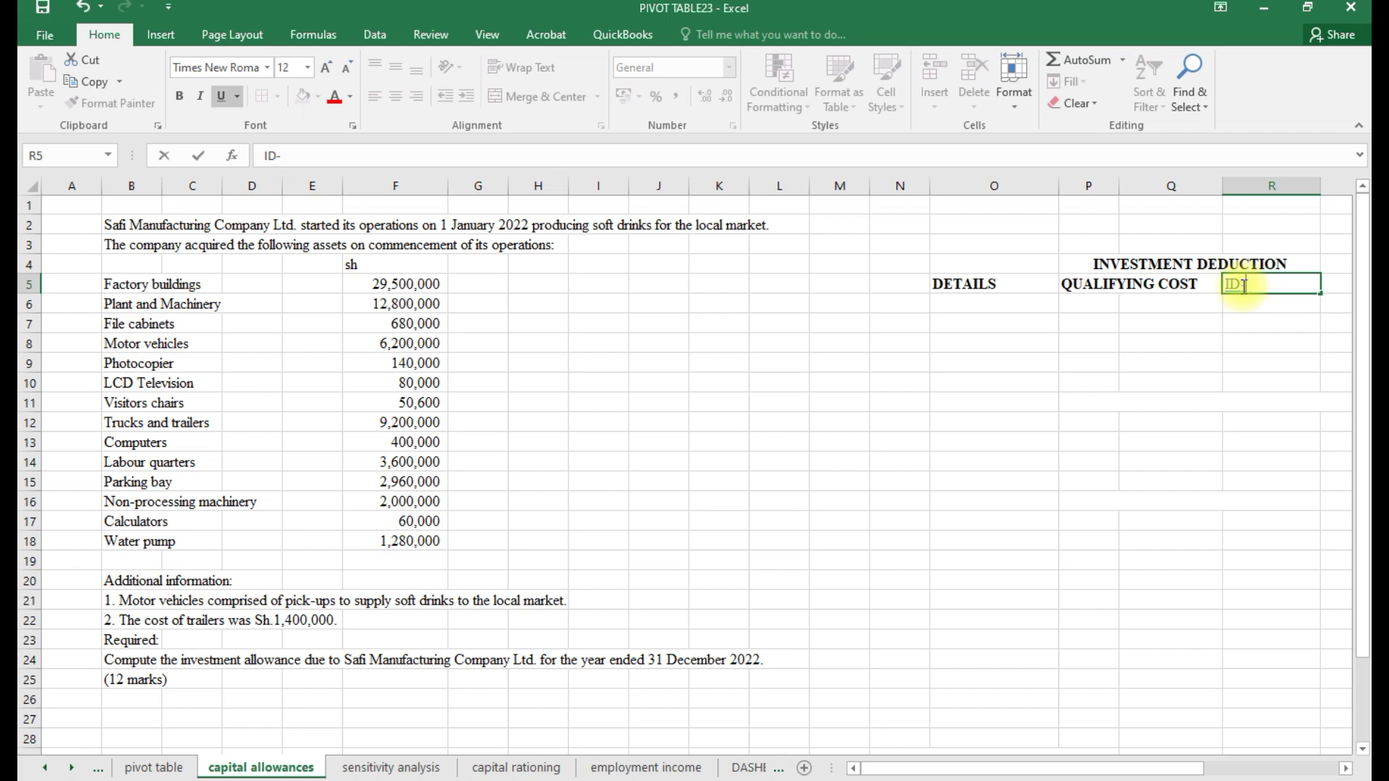
type("50%")
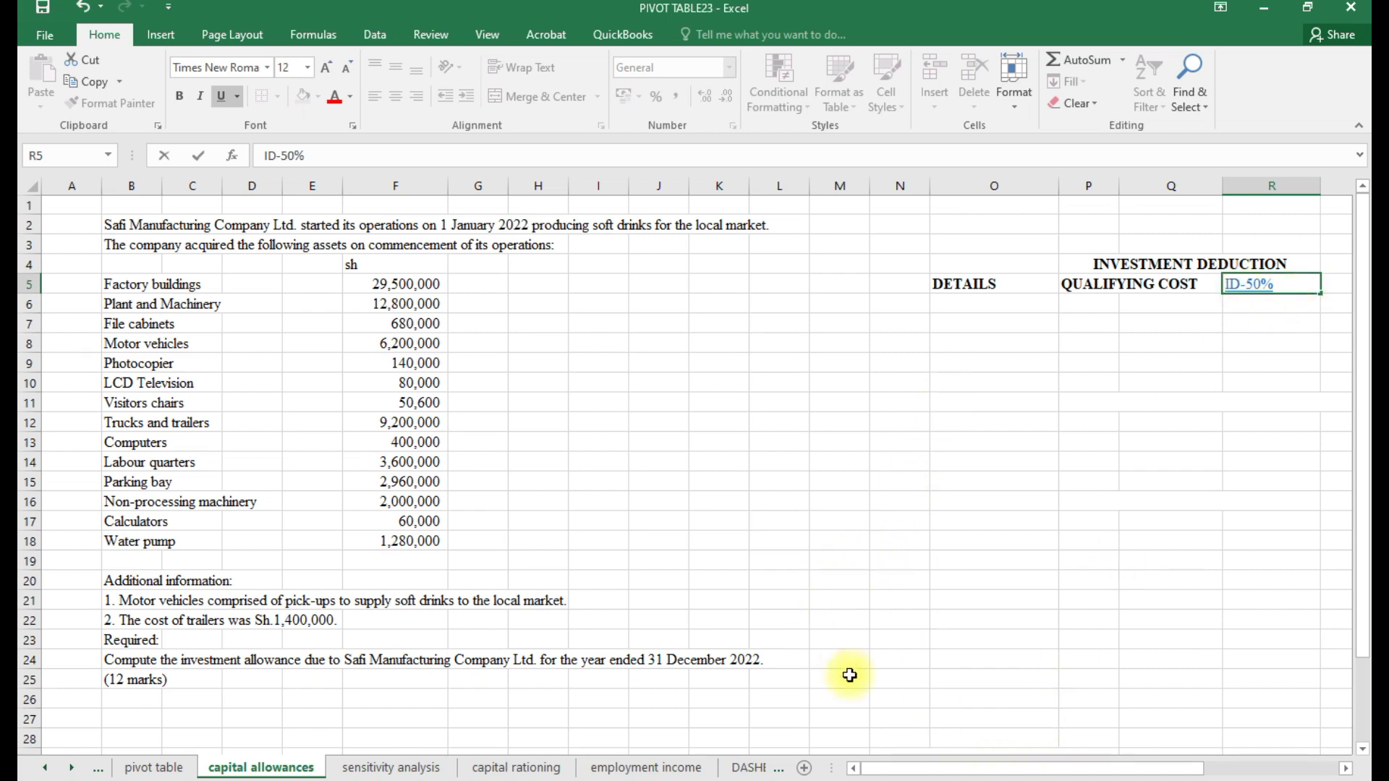
left_click_drag(872, 770, 890, 771)
left_click(1284, 287)
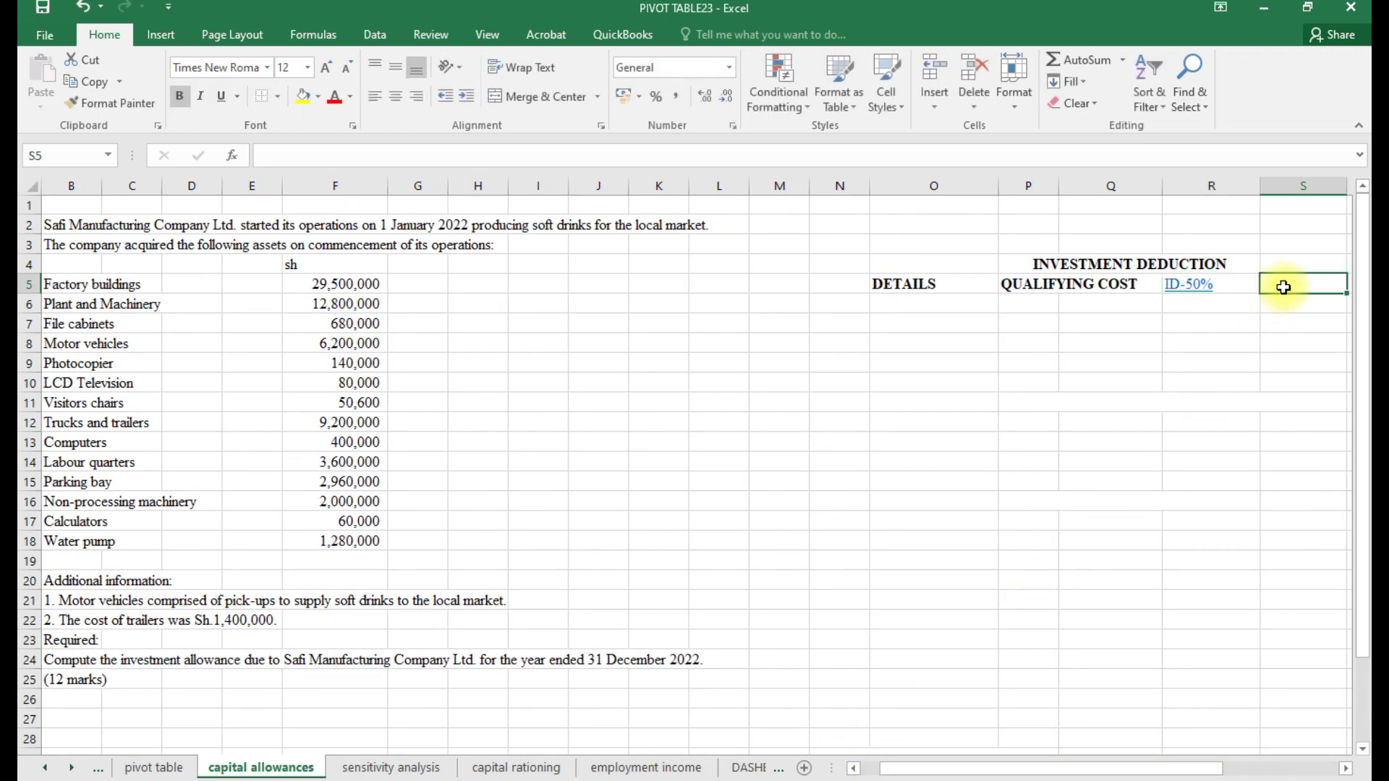
type("RESIDUE")
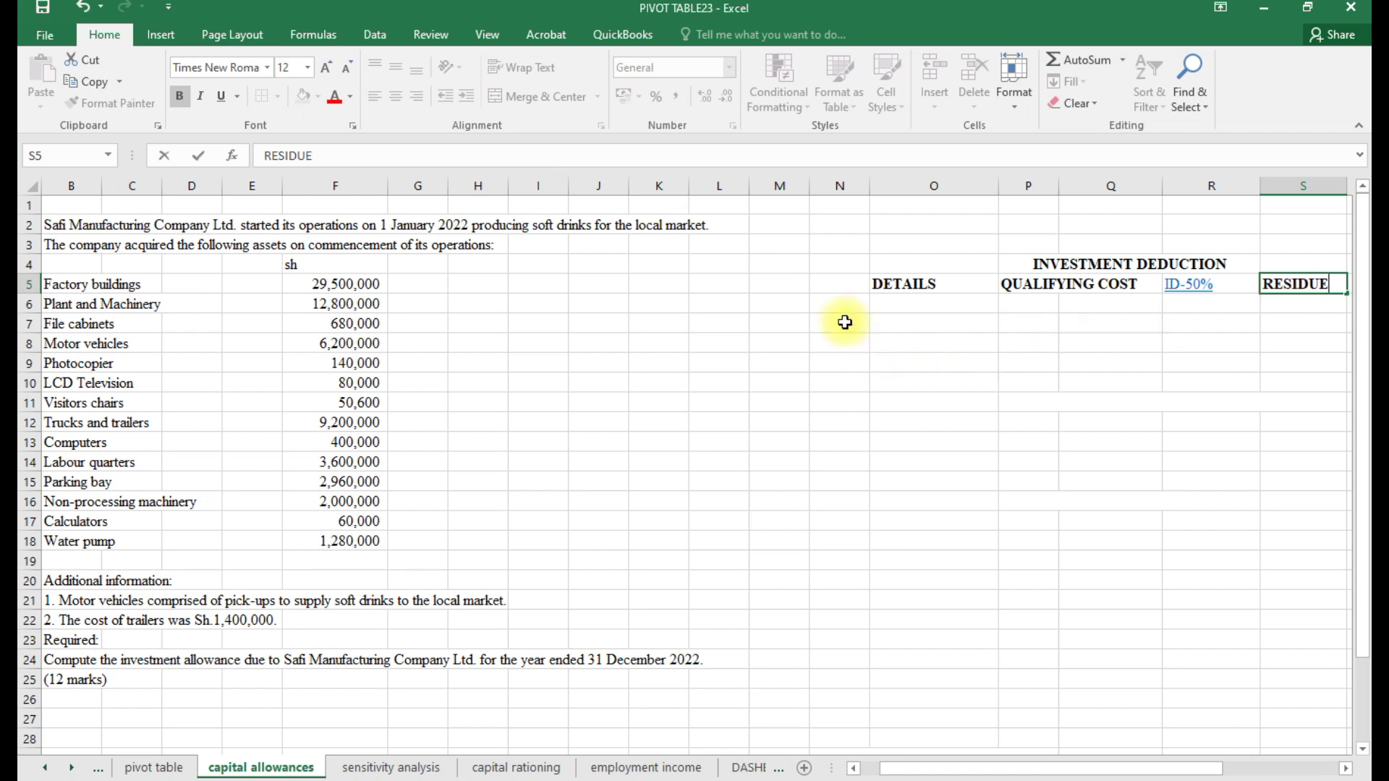
left_click(922, 305)
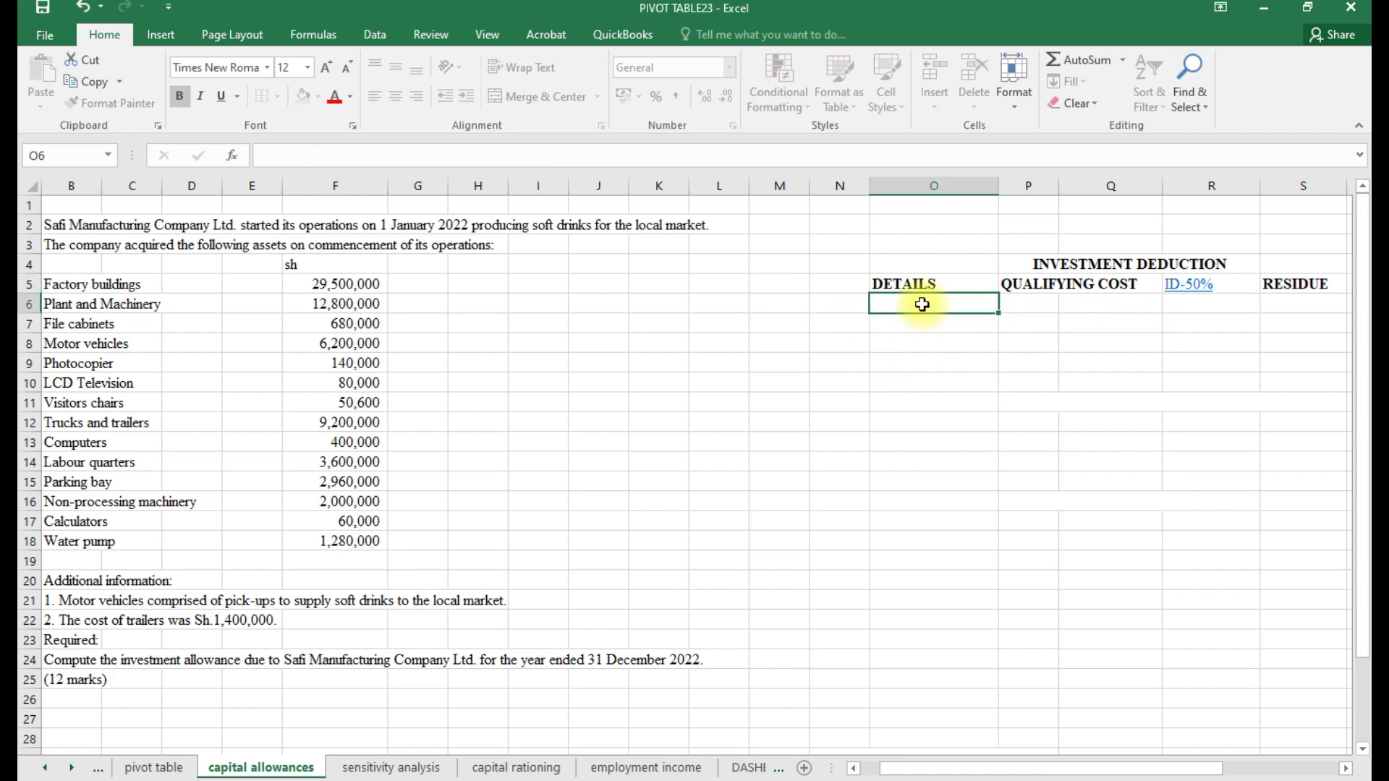
- Link the Factory buildings, Plant and Machinery and Water pump names from the asset list
type("=")
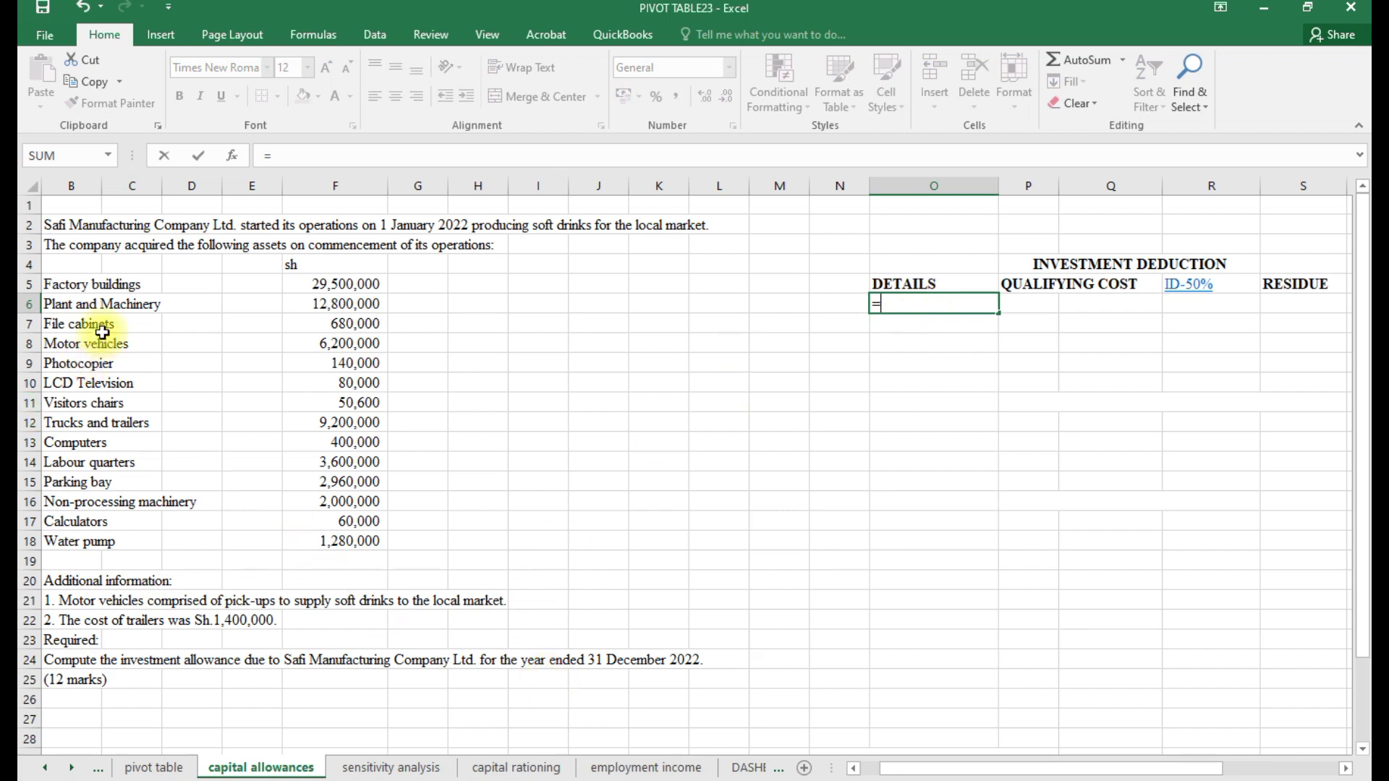
left_click(91, 285)
key("Return")
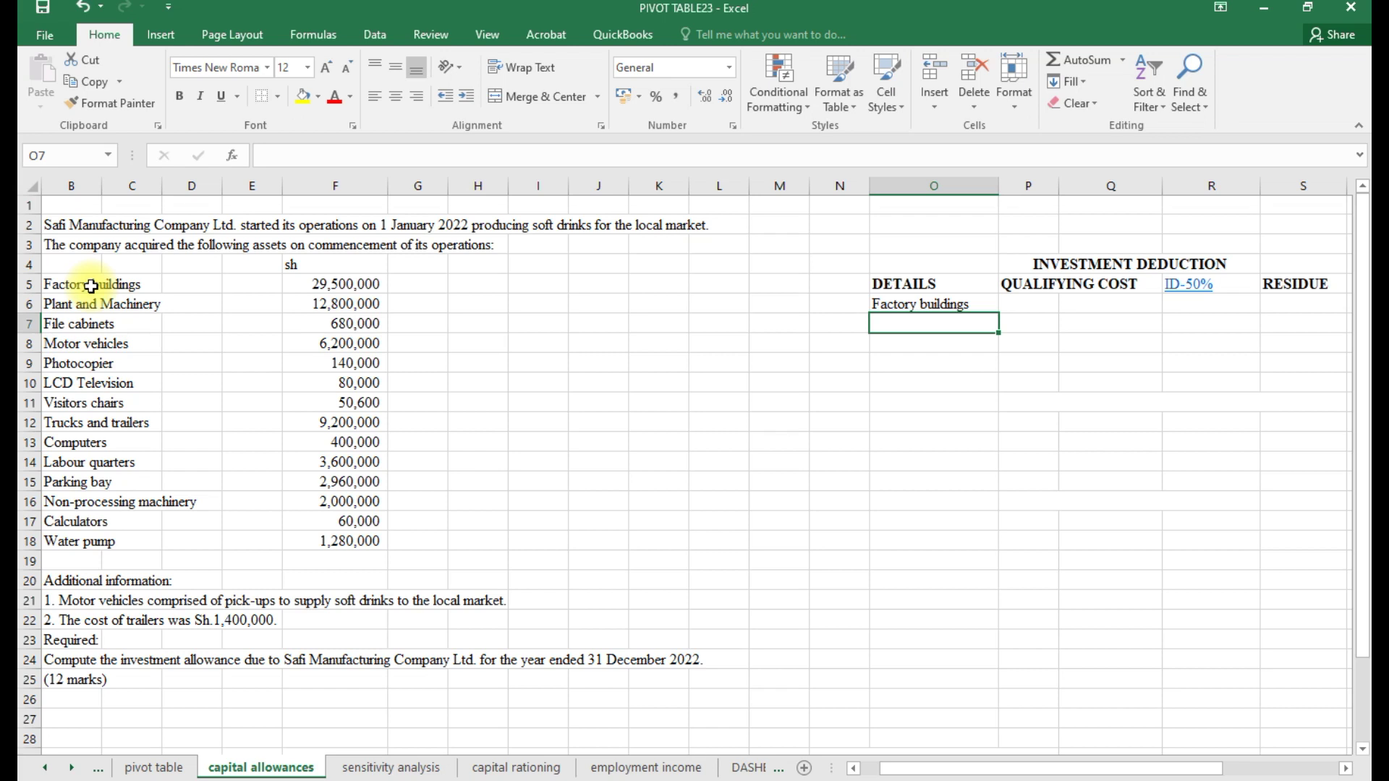
type("=")
left_click(100, 305)
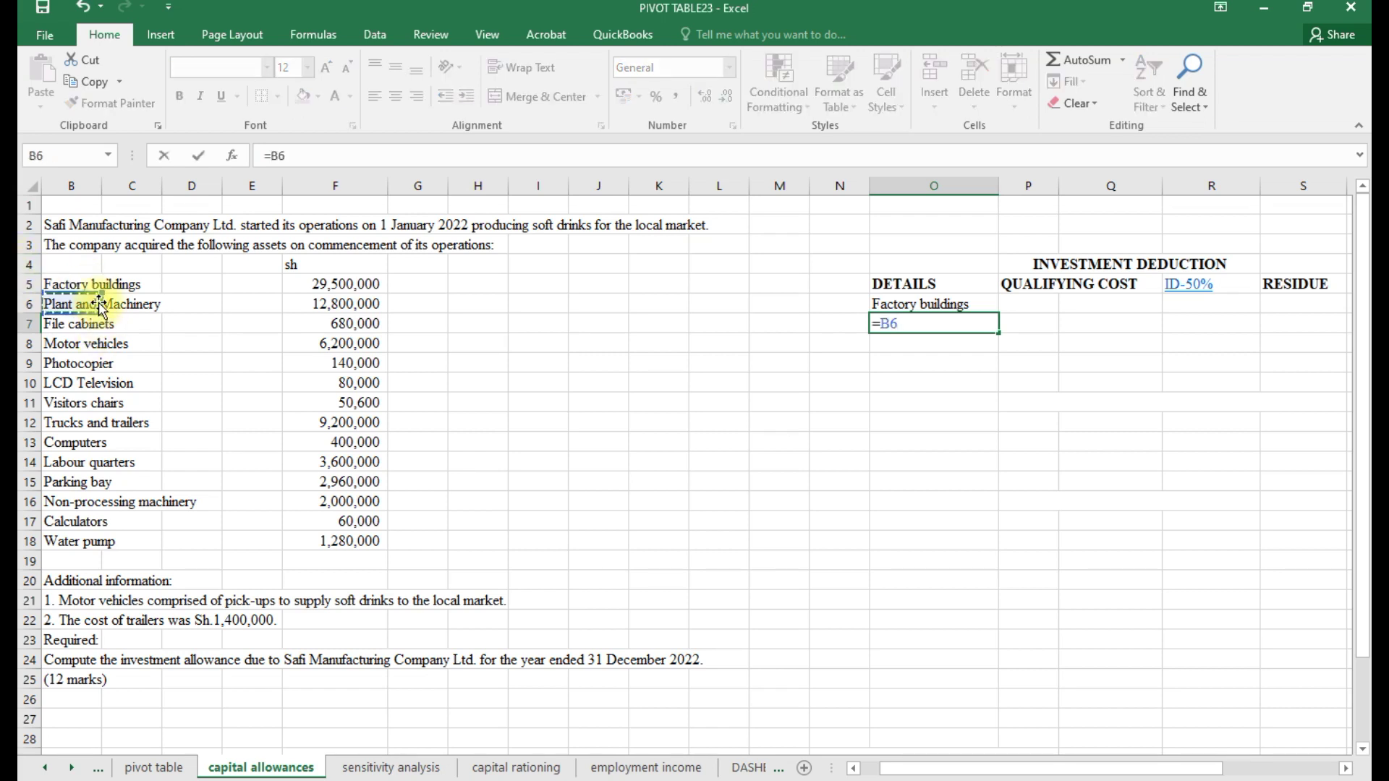
key("Return")
type("=")
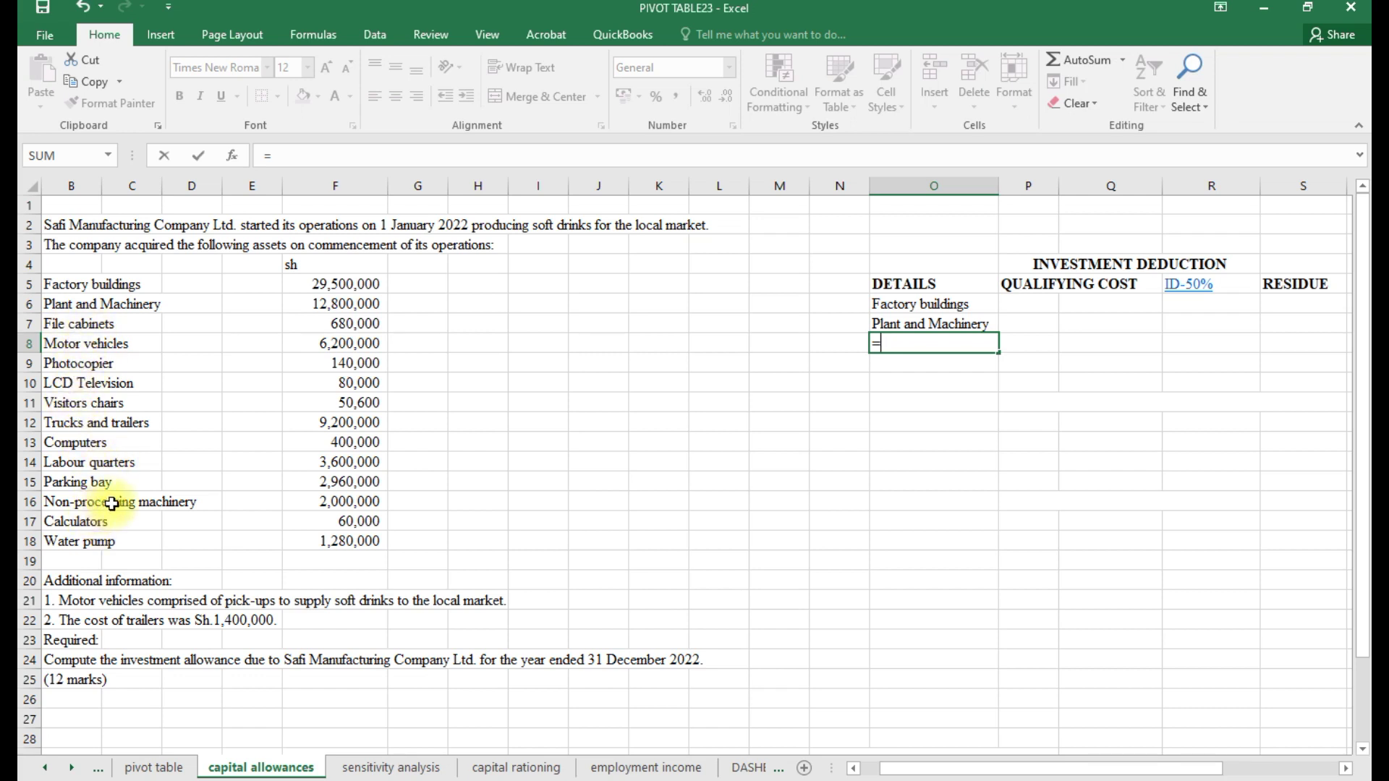
left_click(98, 548)
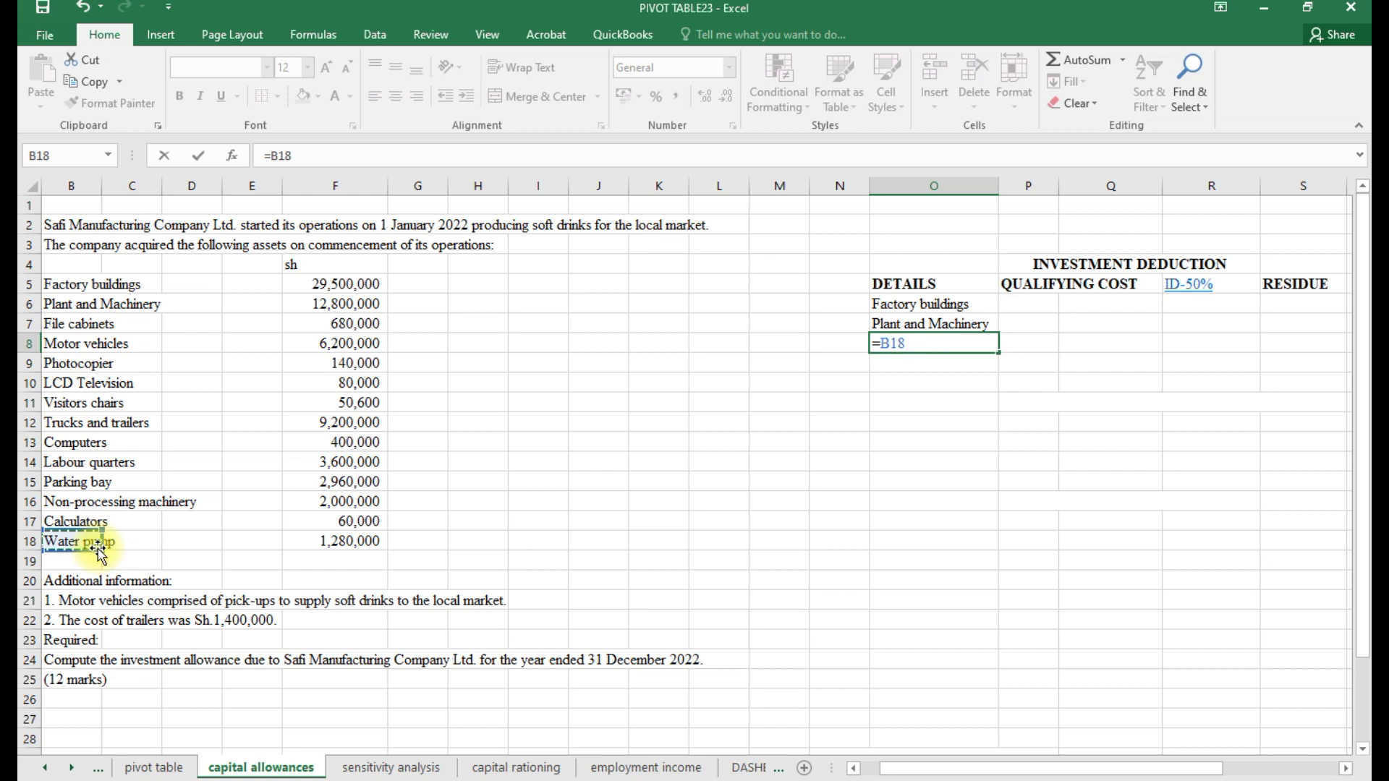
key("Return")
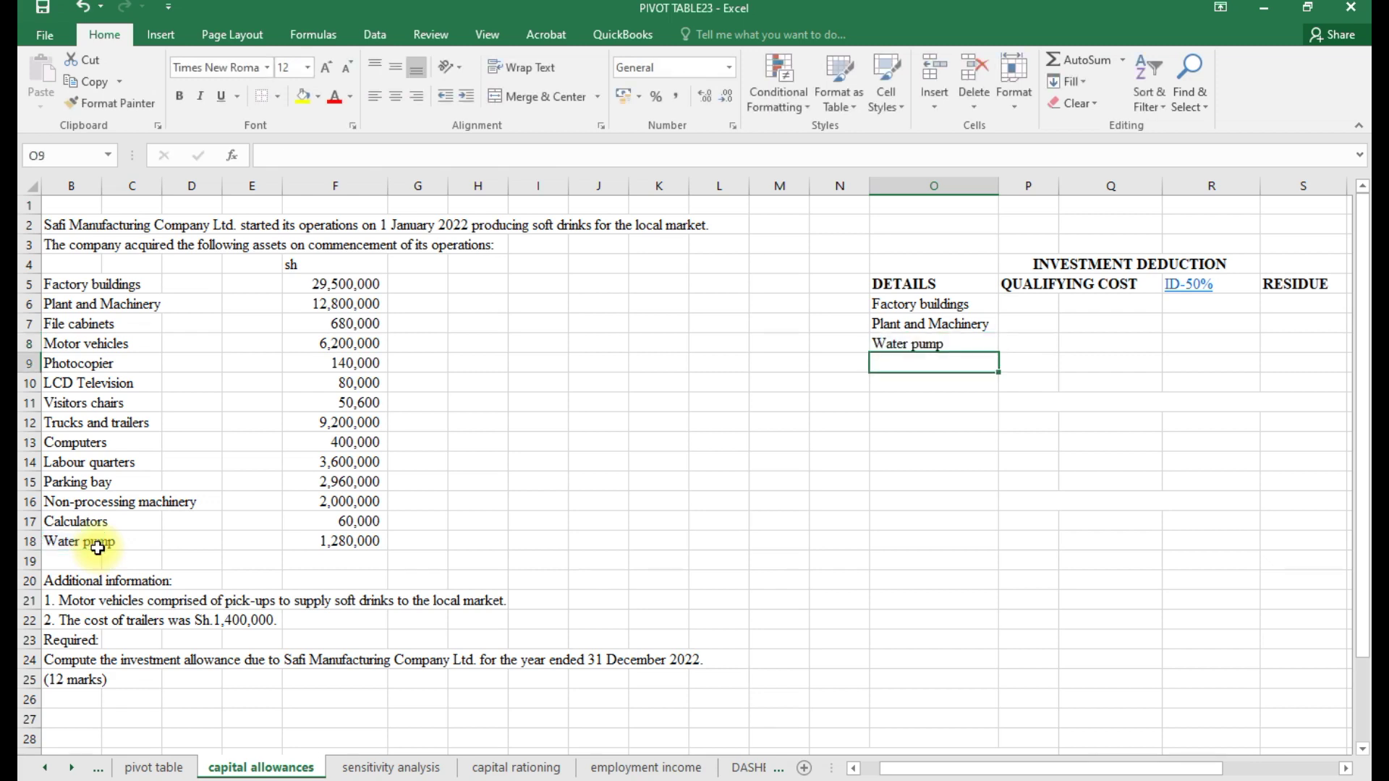
- Link their costs 29,500,000, 12,800,000 and 1,280,000 into the qualifying cost column
left_click(1107, 304)
type("=")
left_click(326, 288)
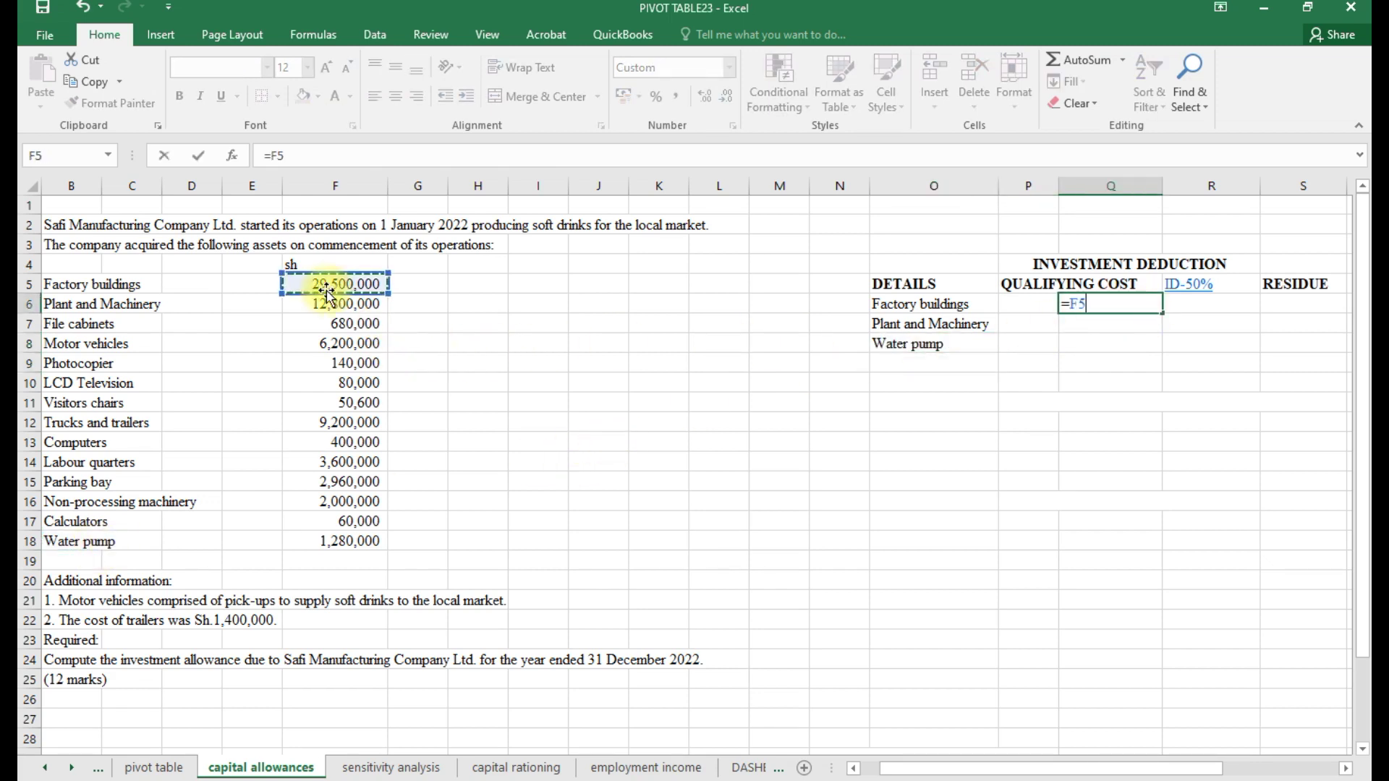
key("Return")
type("=")
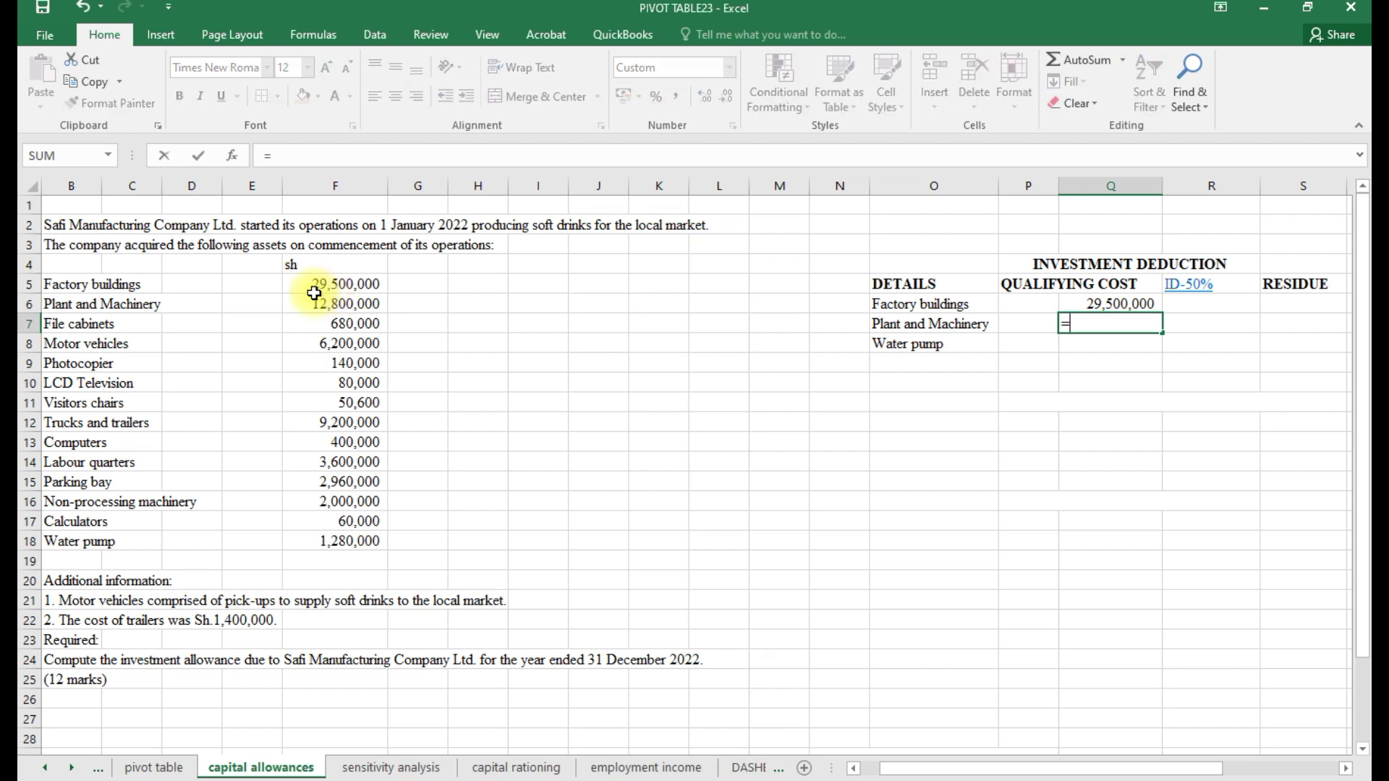
left_click(346, 303)
key("Return")
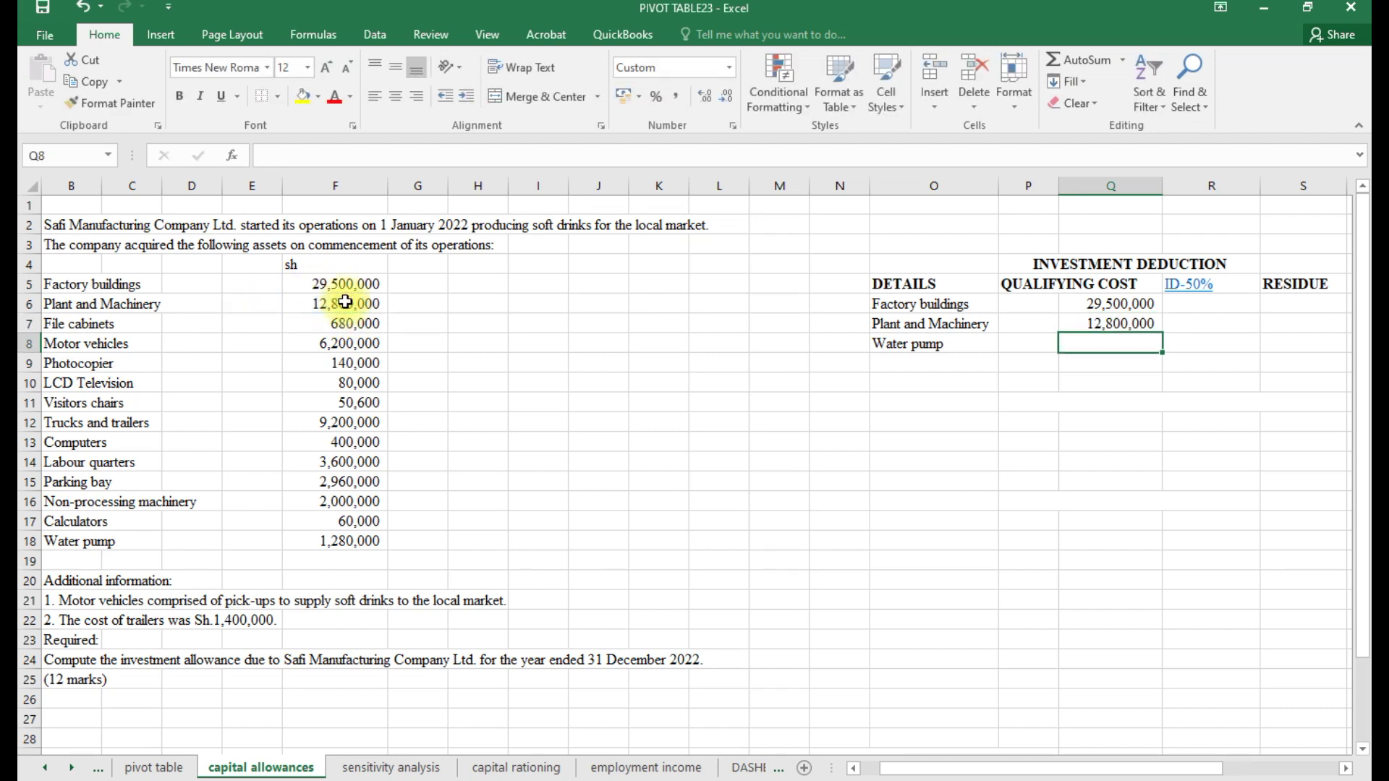
left_click(362, 548)
key("Return")
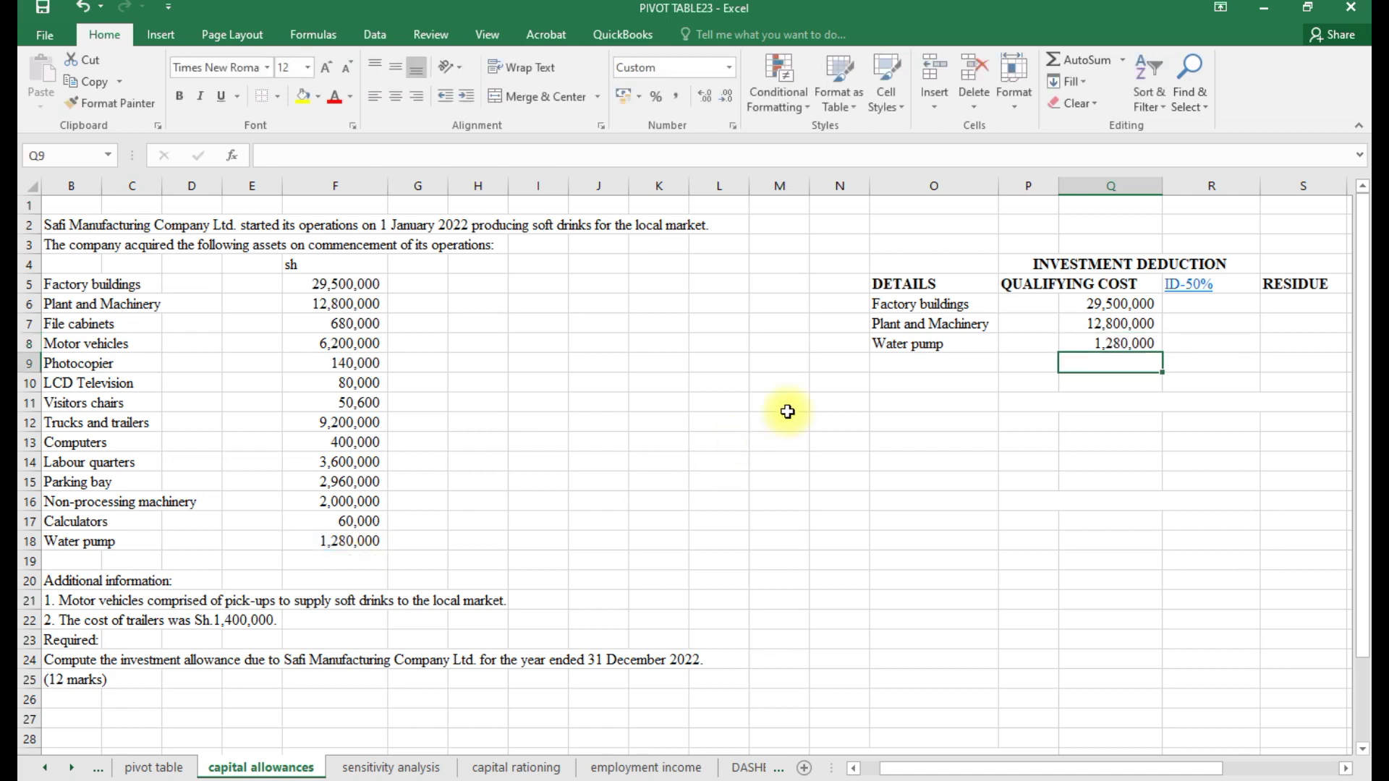
left_click(1190, 301)
- Enter the 5% deduction =Q6*0.05 in R6 and fill it down to row 8
type("=")
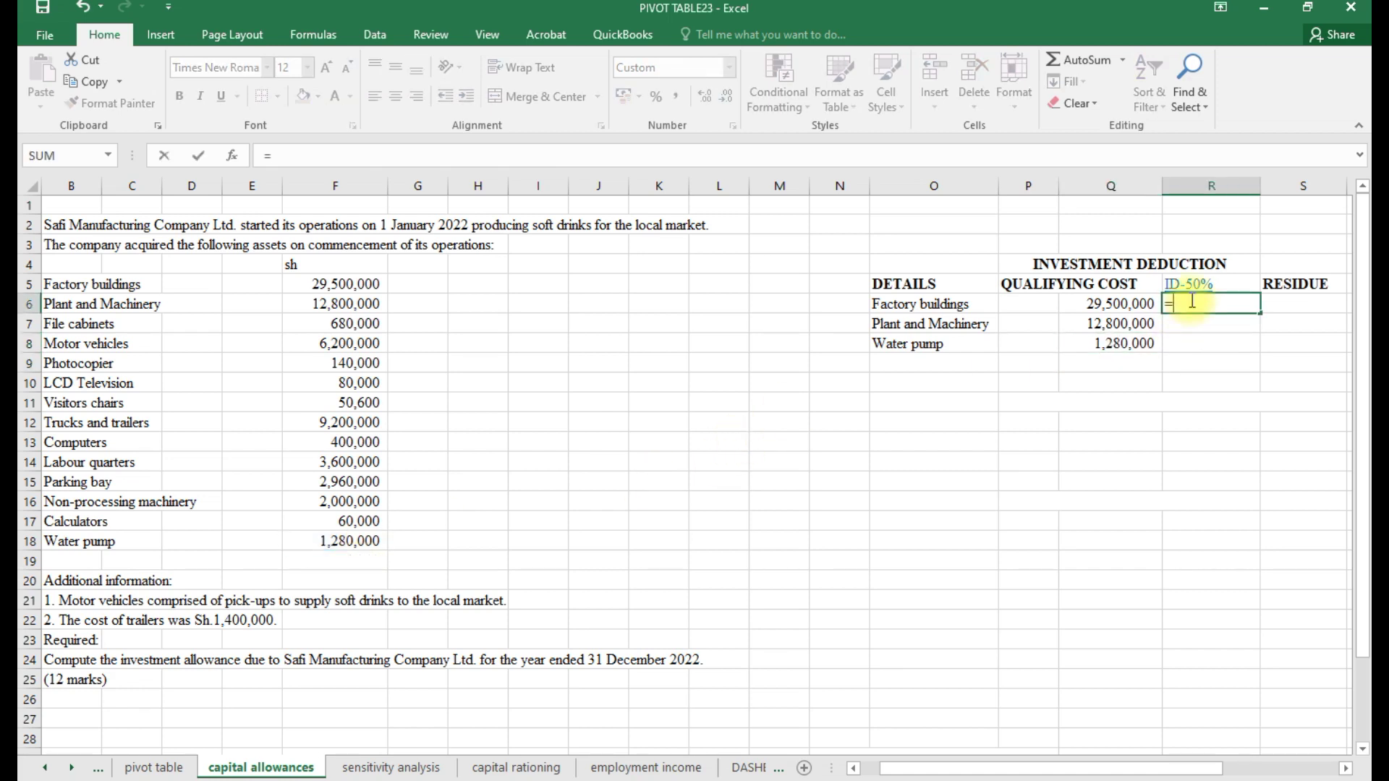
left_click(1113, 304)
type("*")
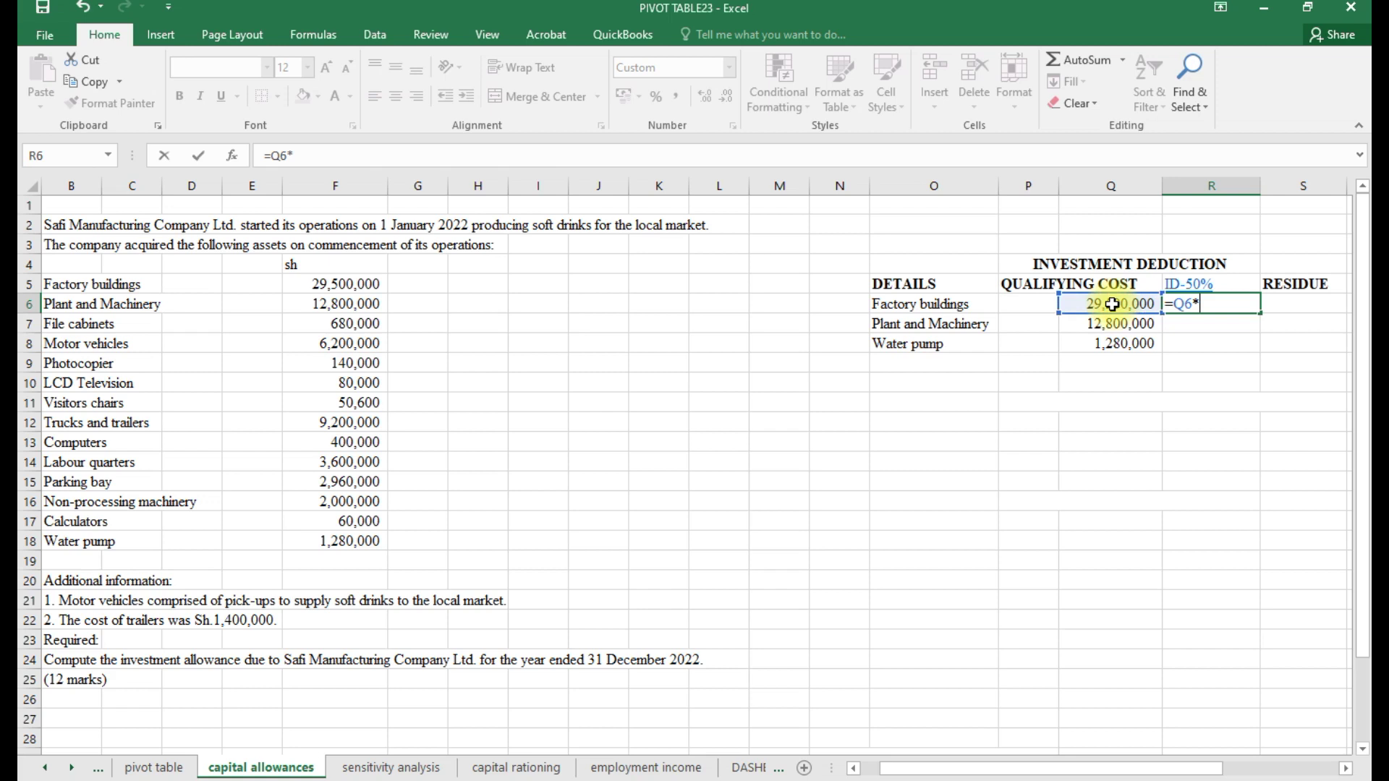
type("0.05")
key("Return")
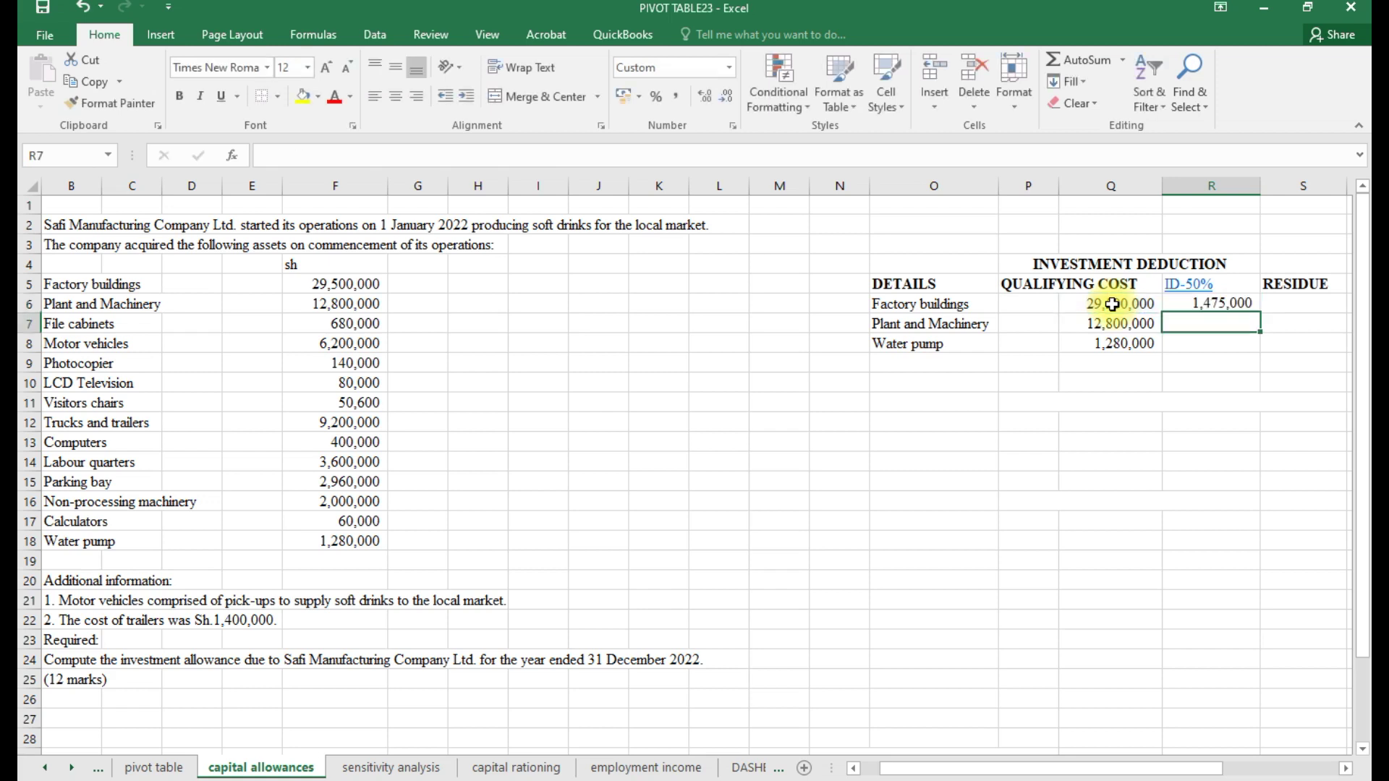
left_click(1228, 304)
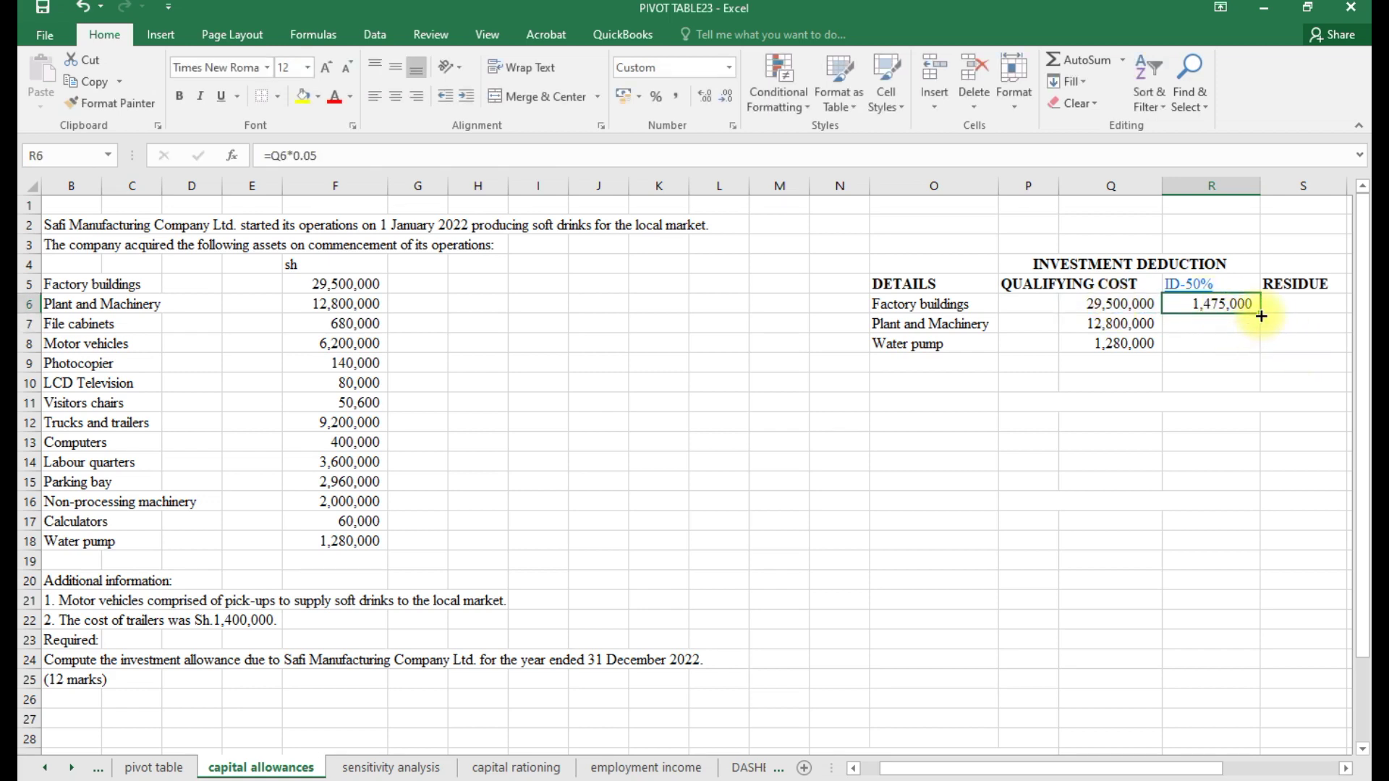
left_click_drag(1261, 311, 1265, 346)
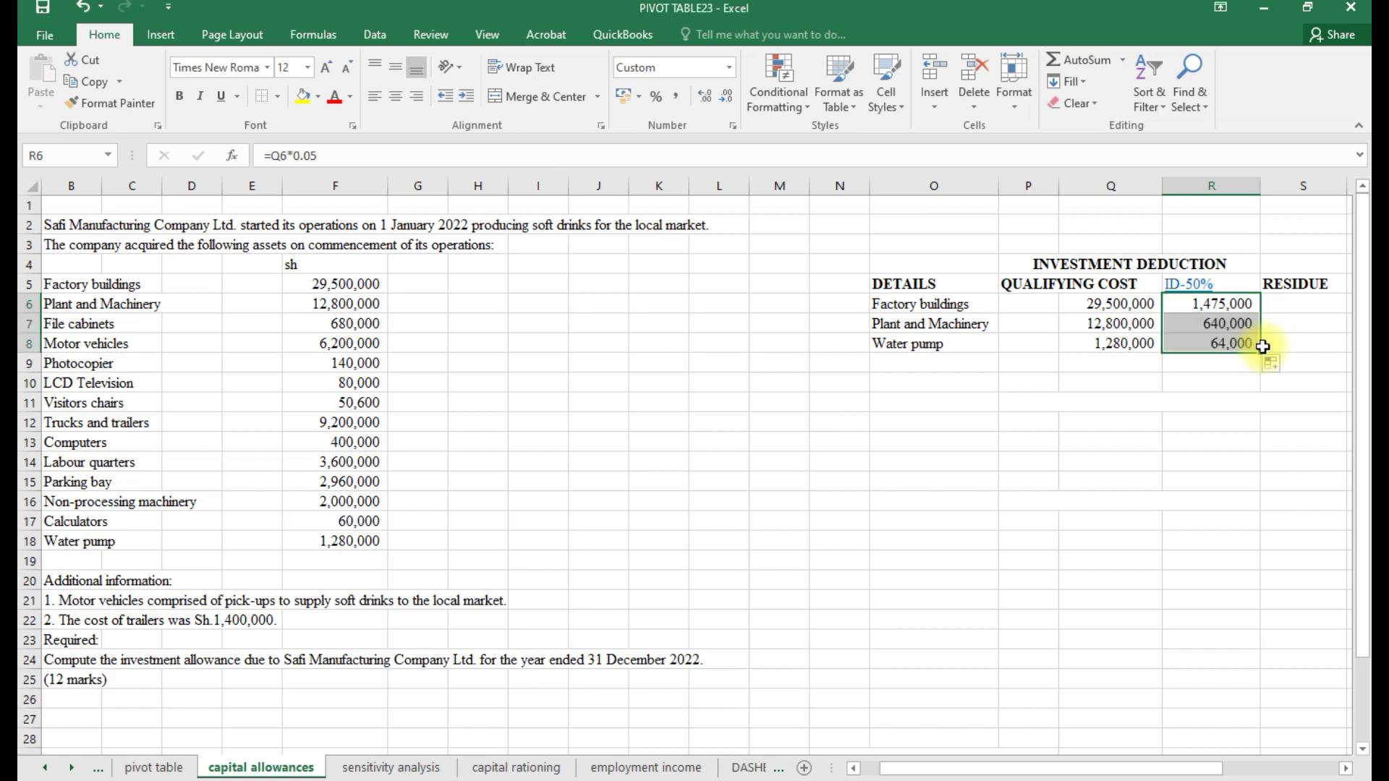
- Enter the residue =Q6-R6 in S6 and fill it down to row 8
left_click(1300, 305)
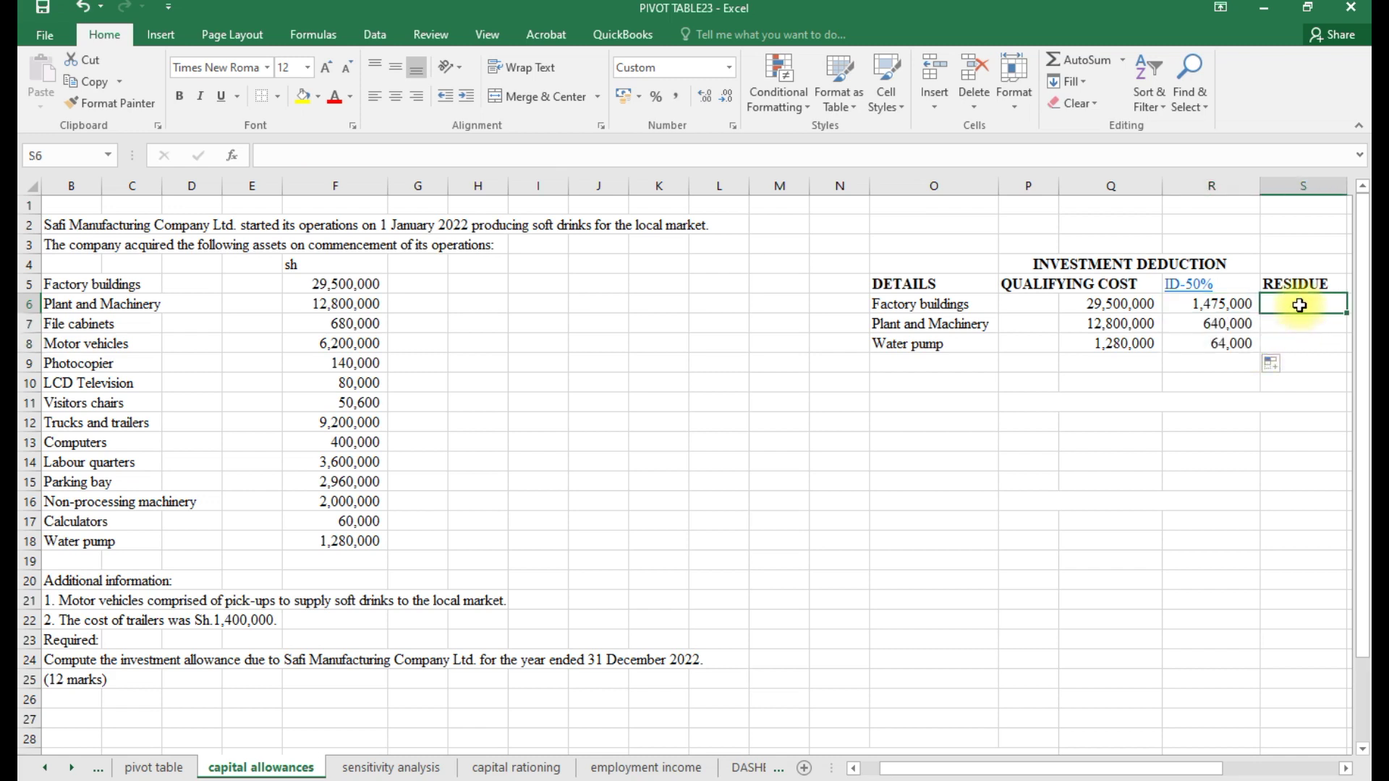
type("=")
left_click(1101, 304)
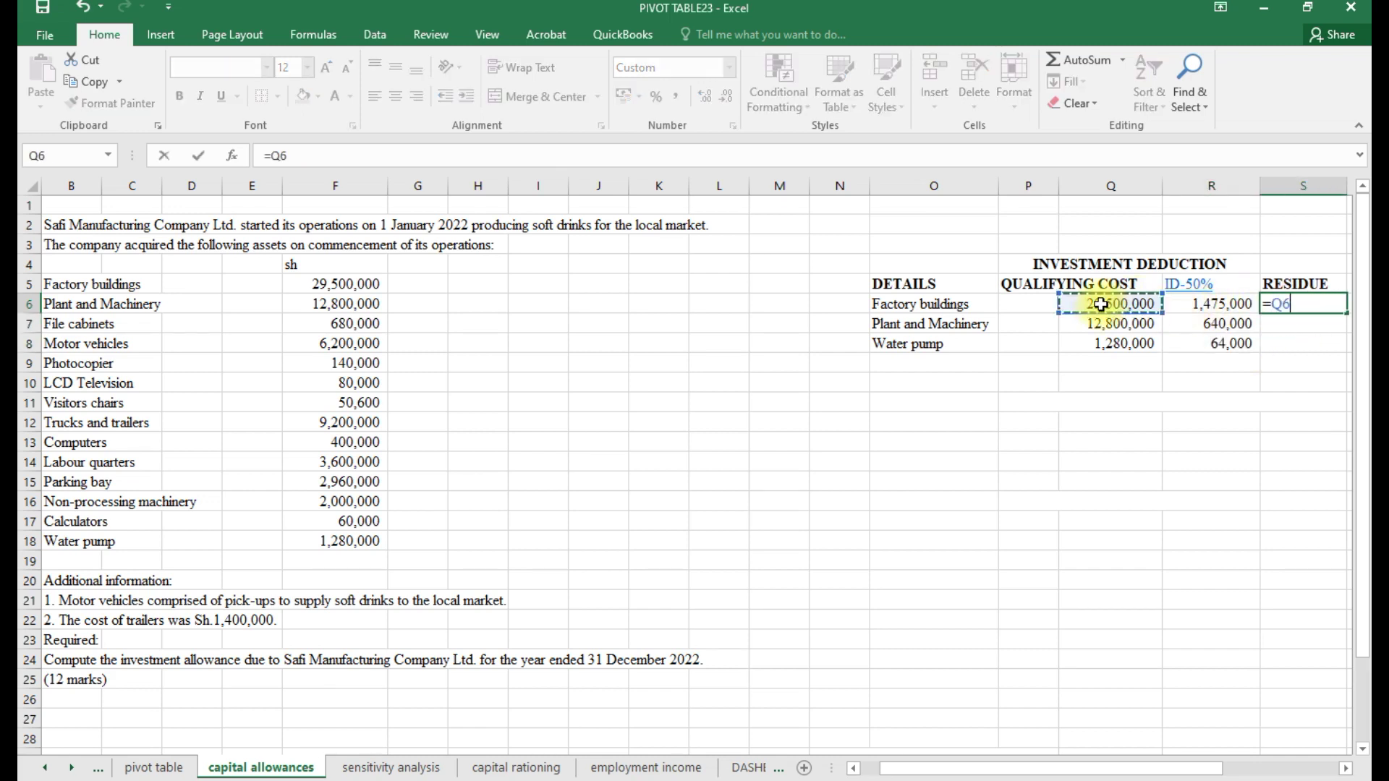
type("-")
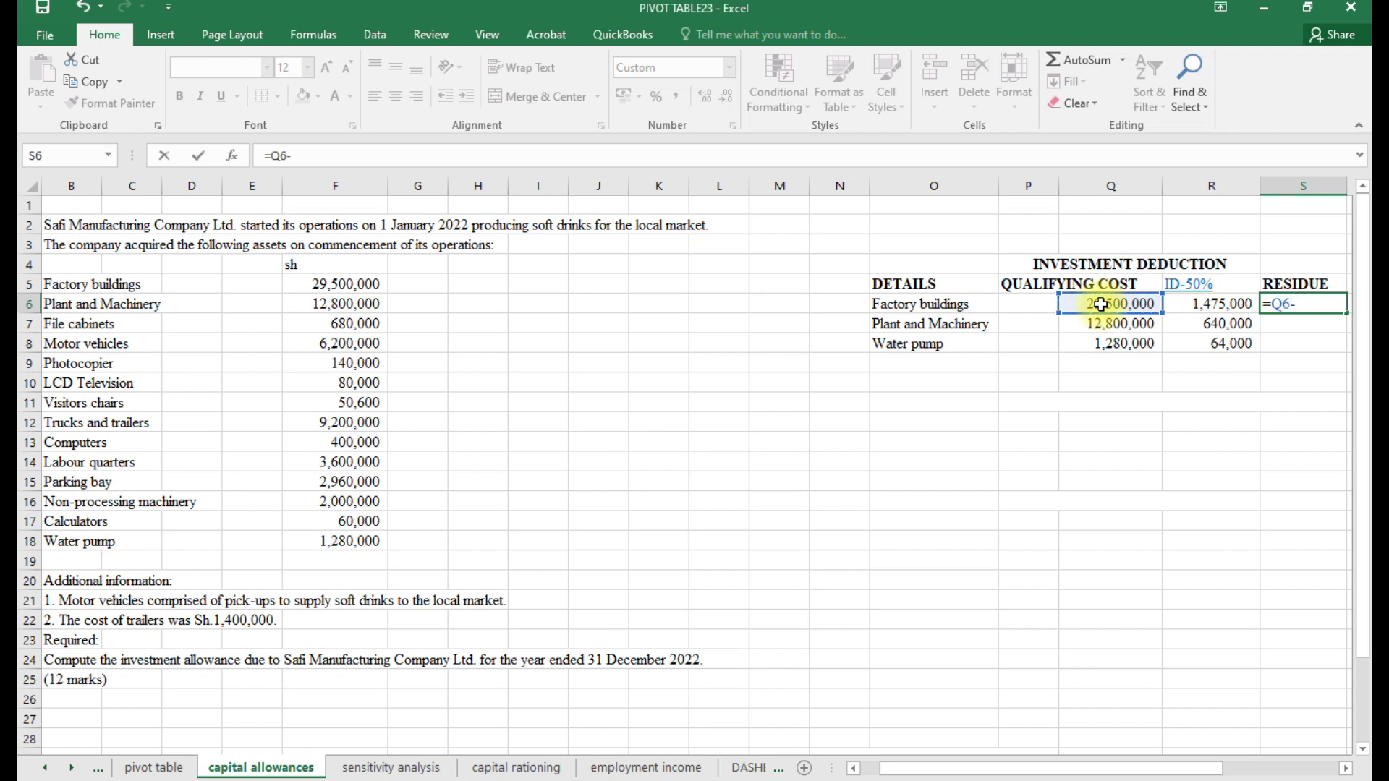
left_click(1207, 305)
key("Return")
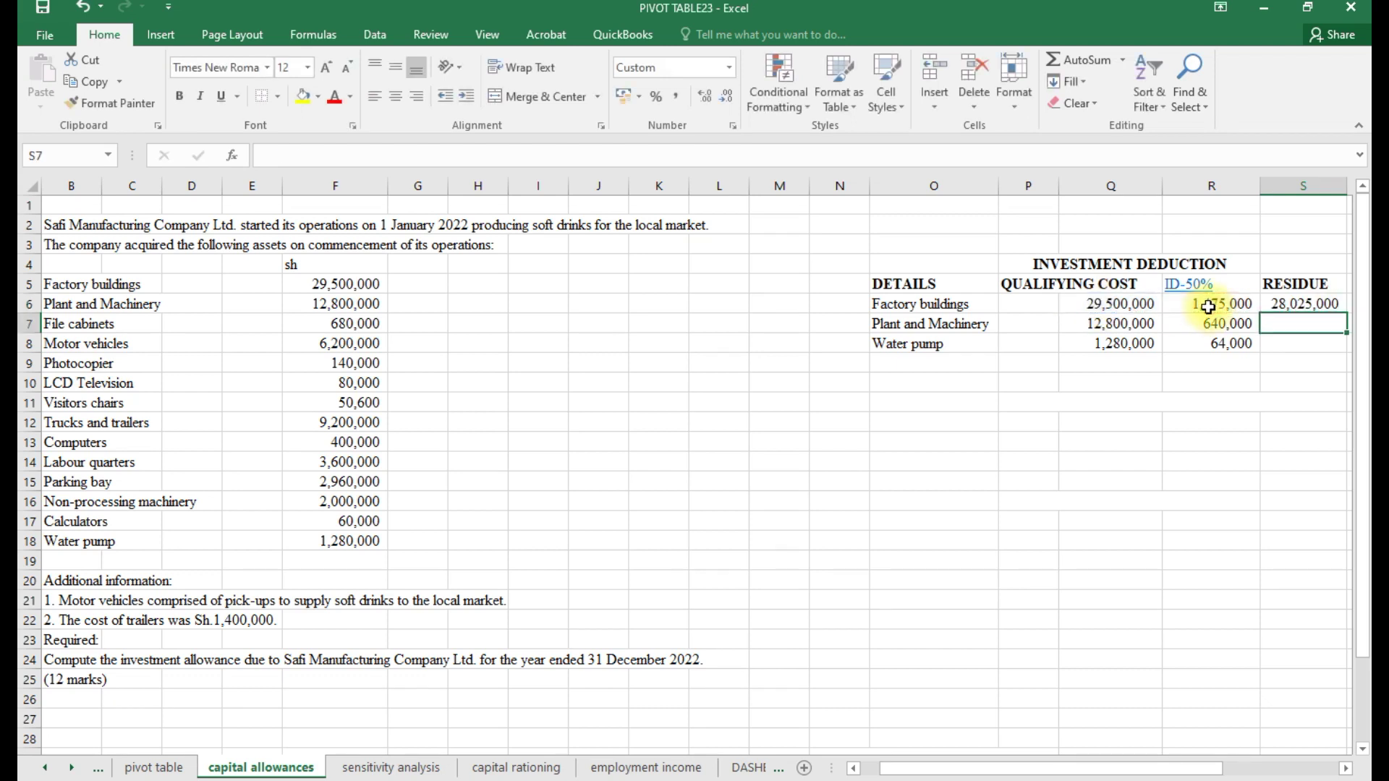
left_click(1303, 307)
left_click_drag(1346, 314, 1337, 350)
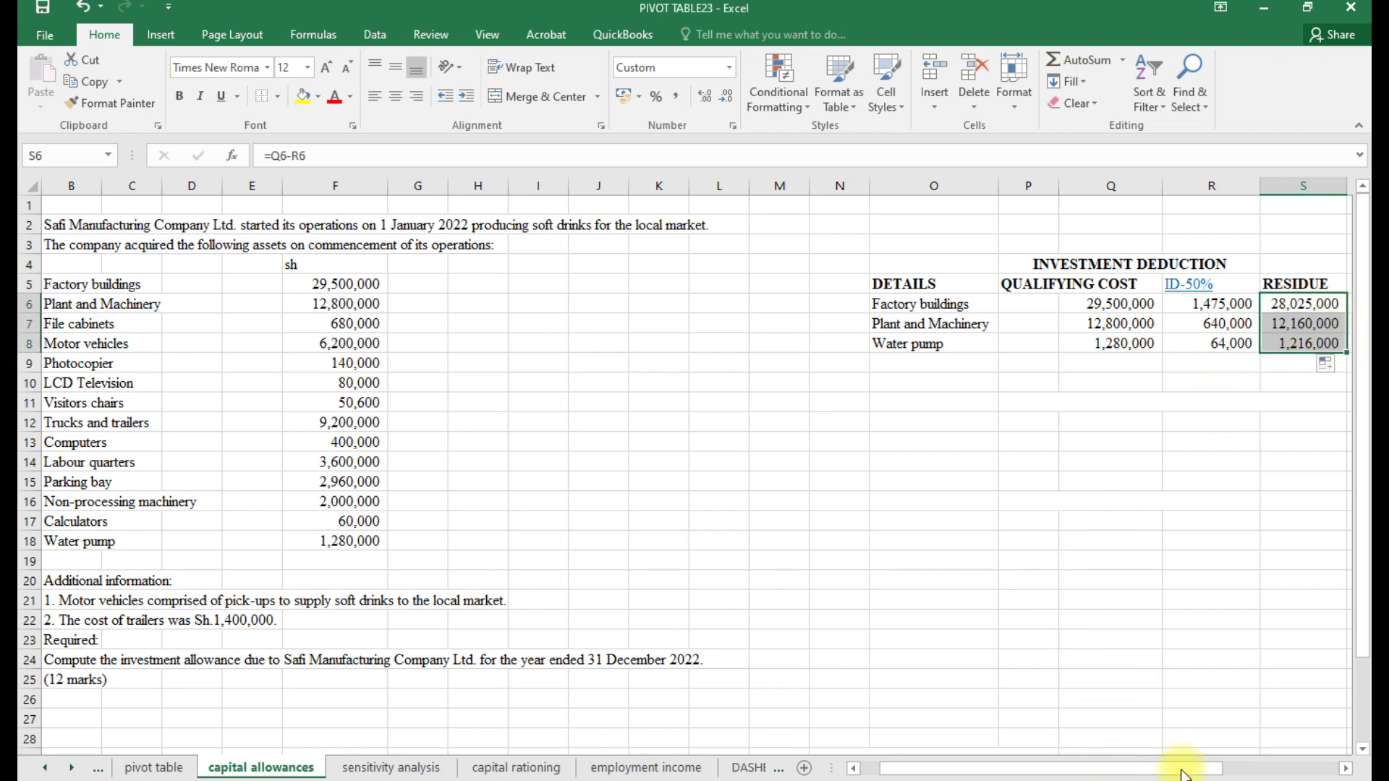
left_click(1274, 778)
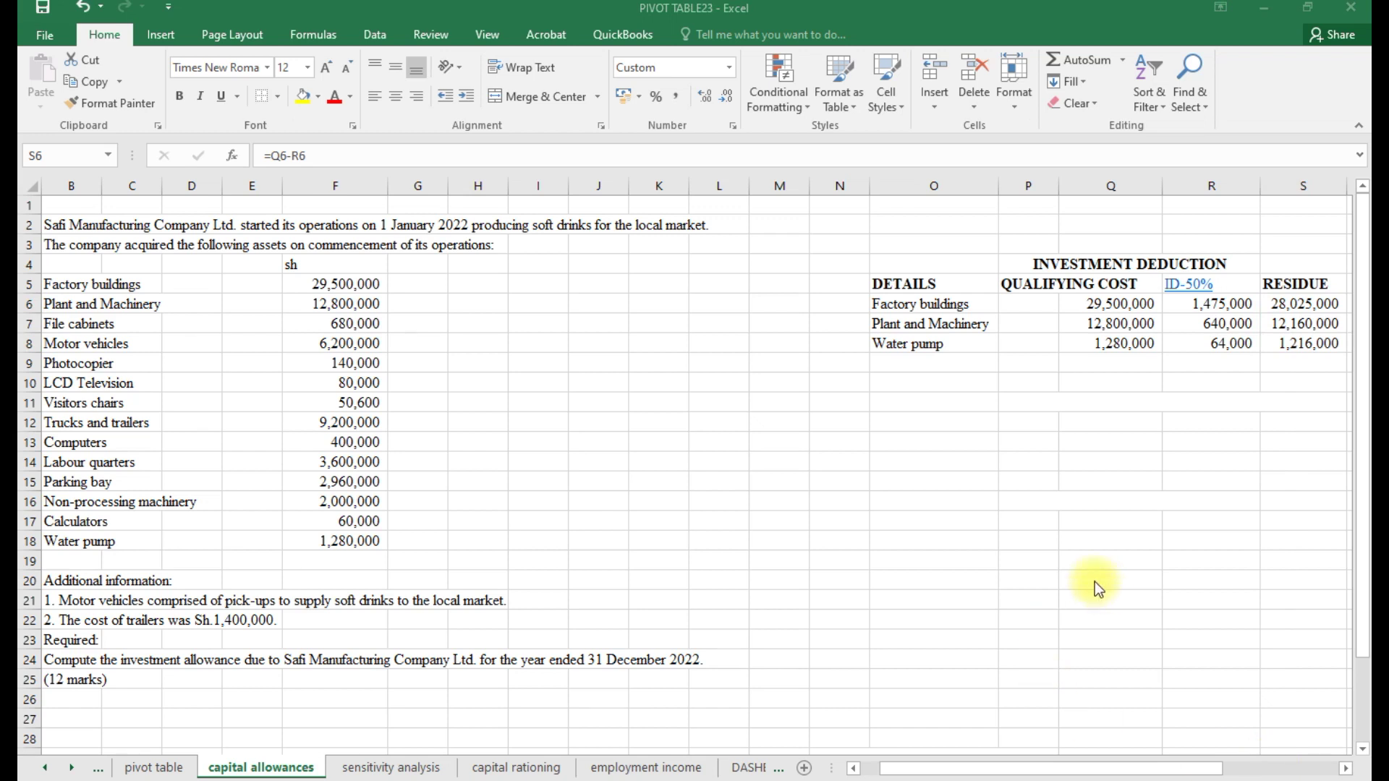
- Type the heading INDUSTRIAL BUILDING DEDUCTION in the merged cell below the investment table
left_click(936, 377)
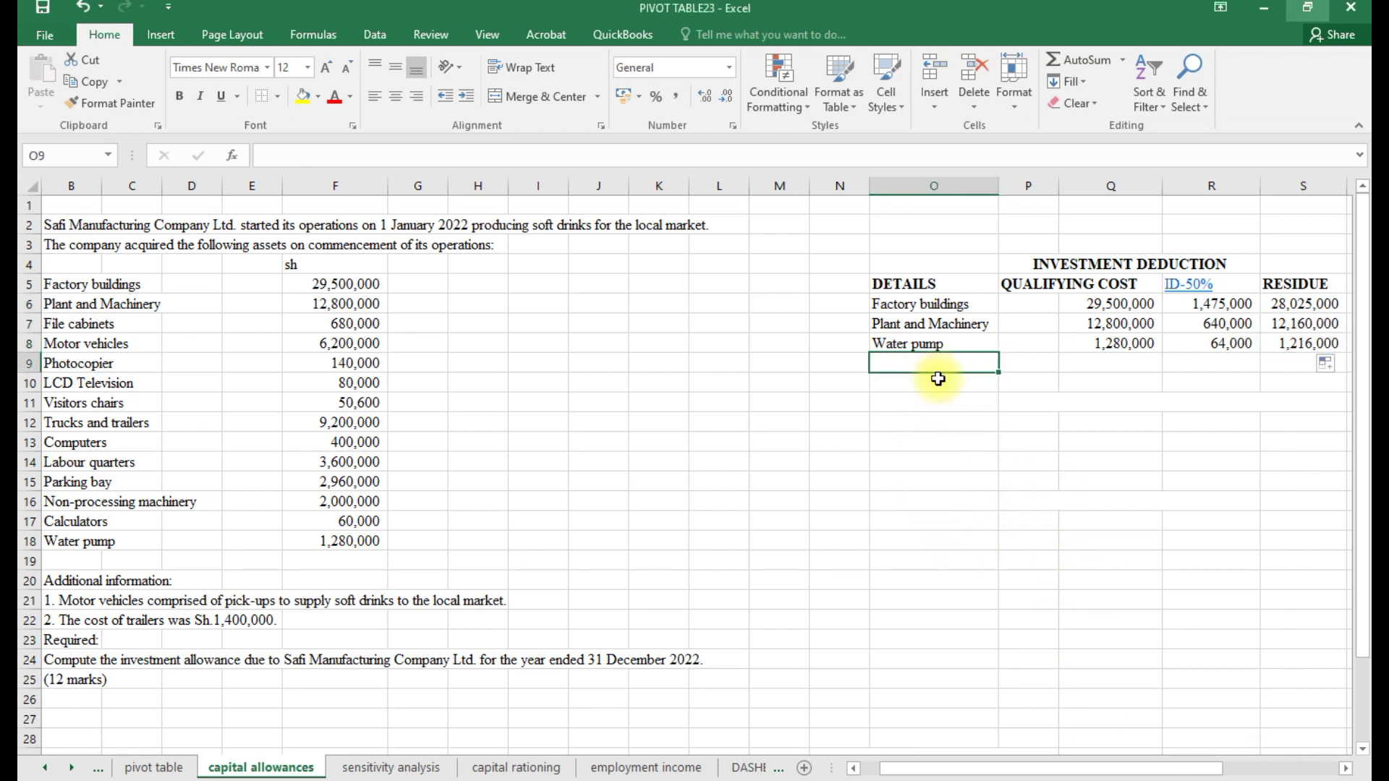
left_click(1021, 379)
left_click(1036, 418)
left_click(1032, 400)
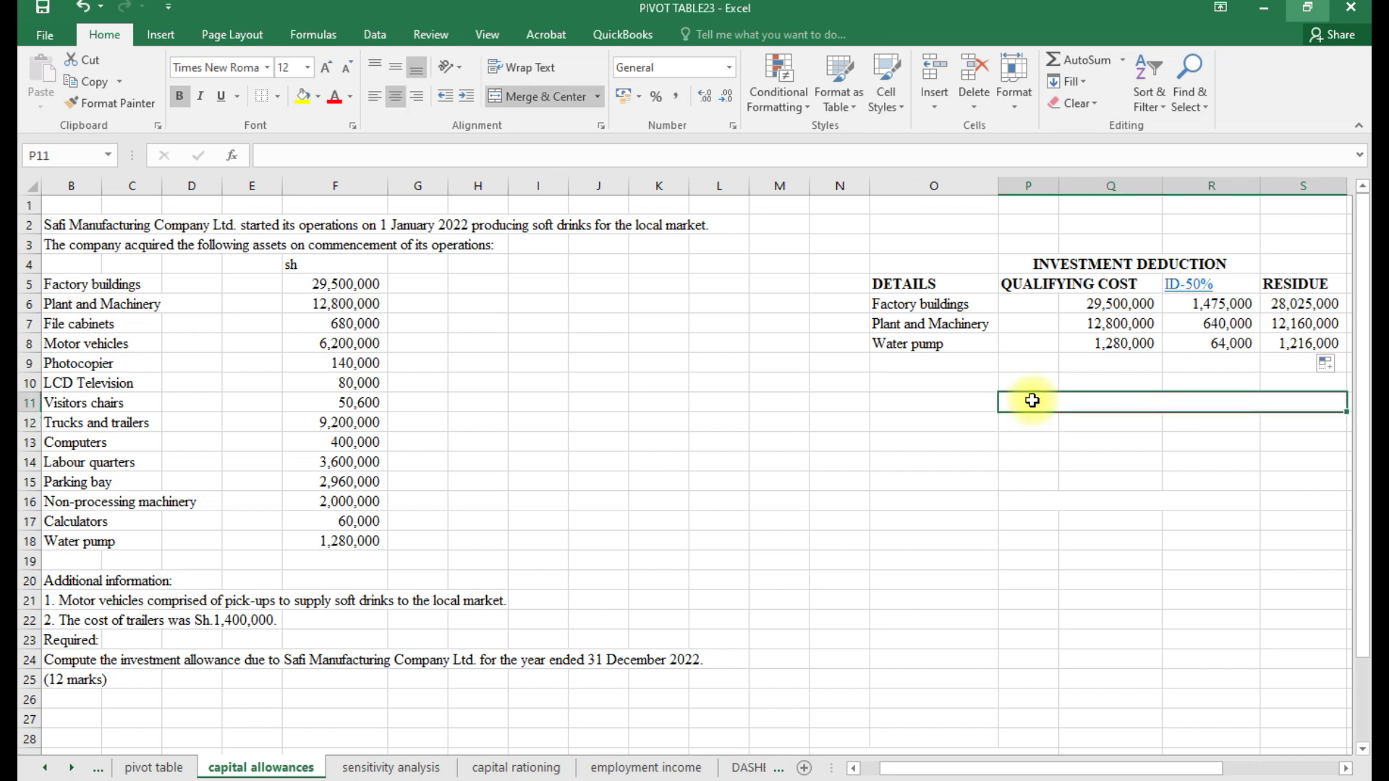
type("INDU")
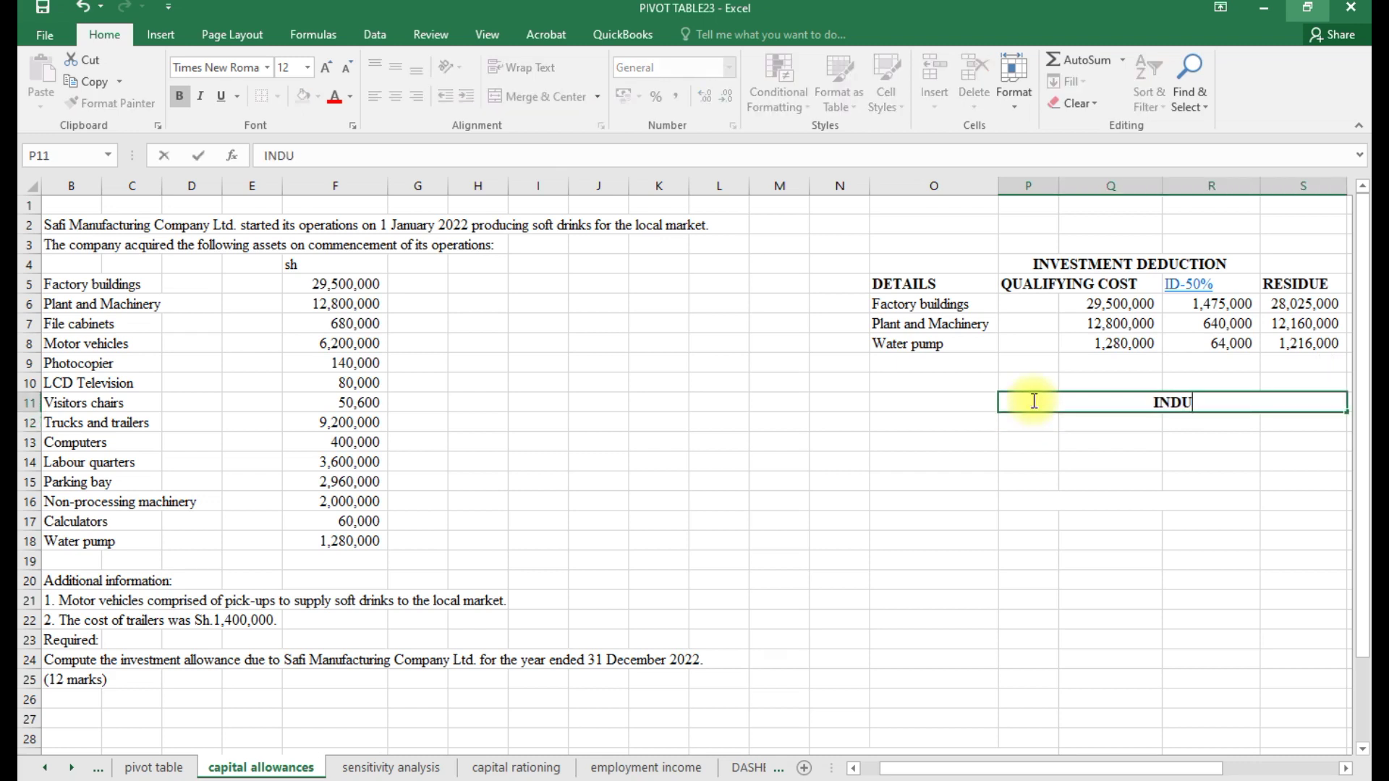
type("STRIAL BUILDING DE")
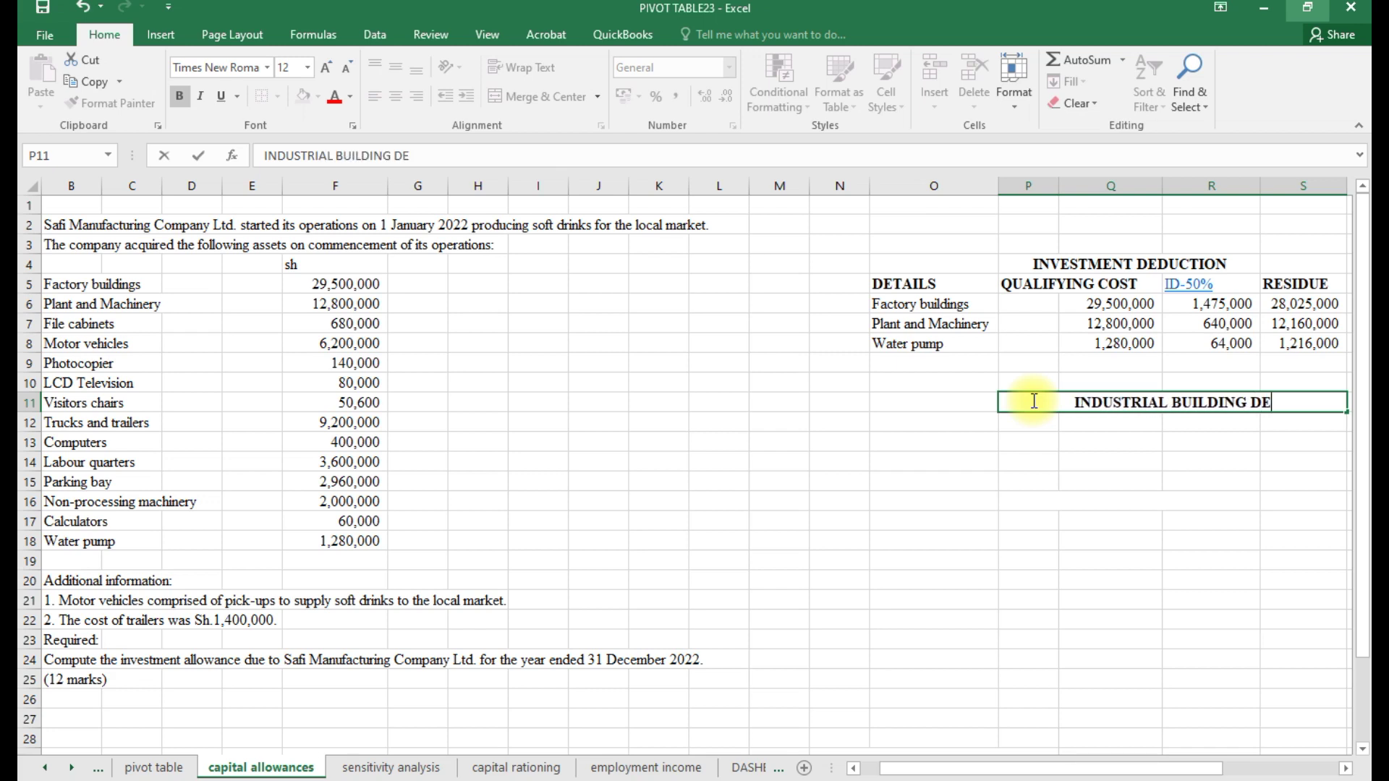
type("D")
type("U")
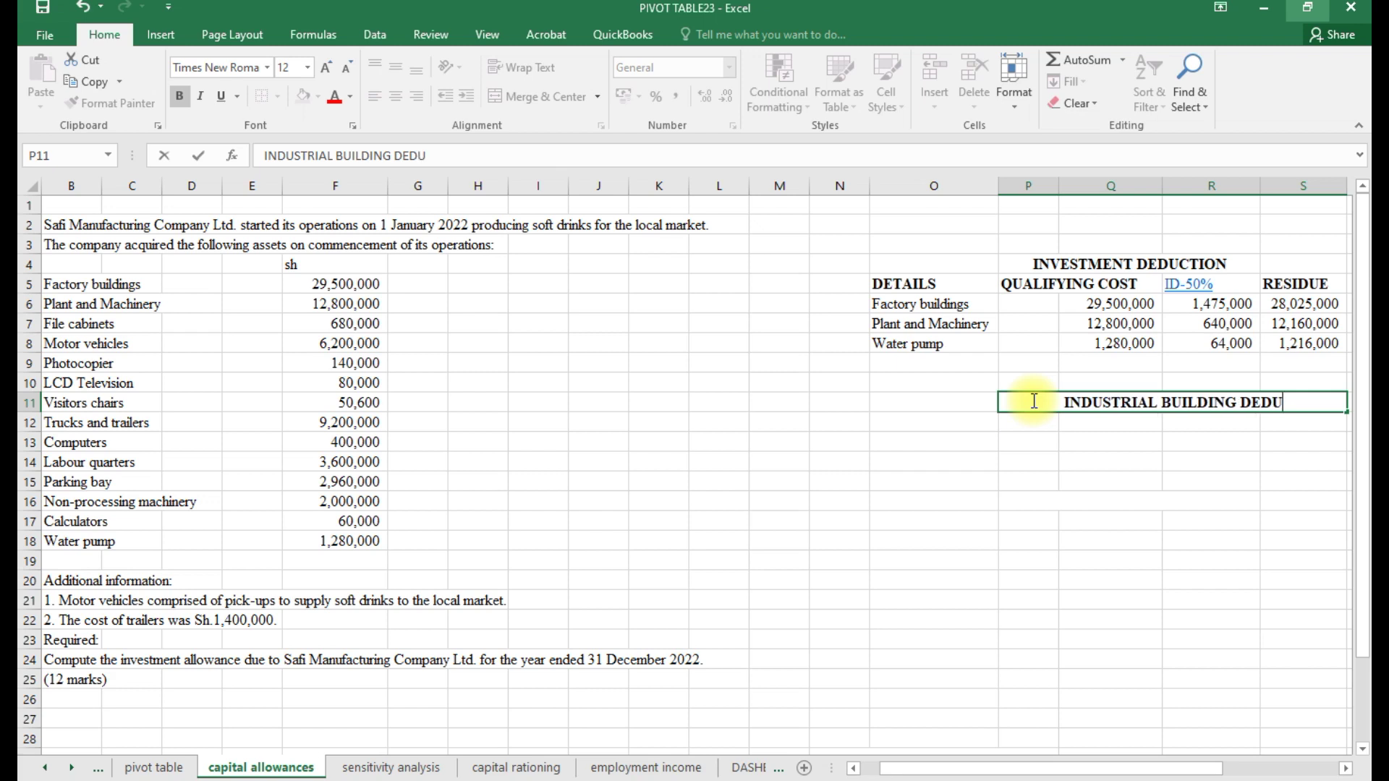
type("CTION")
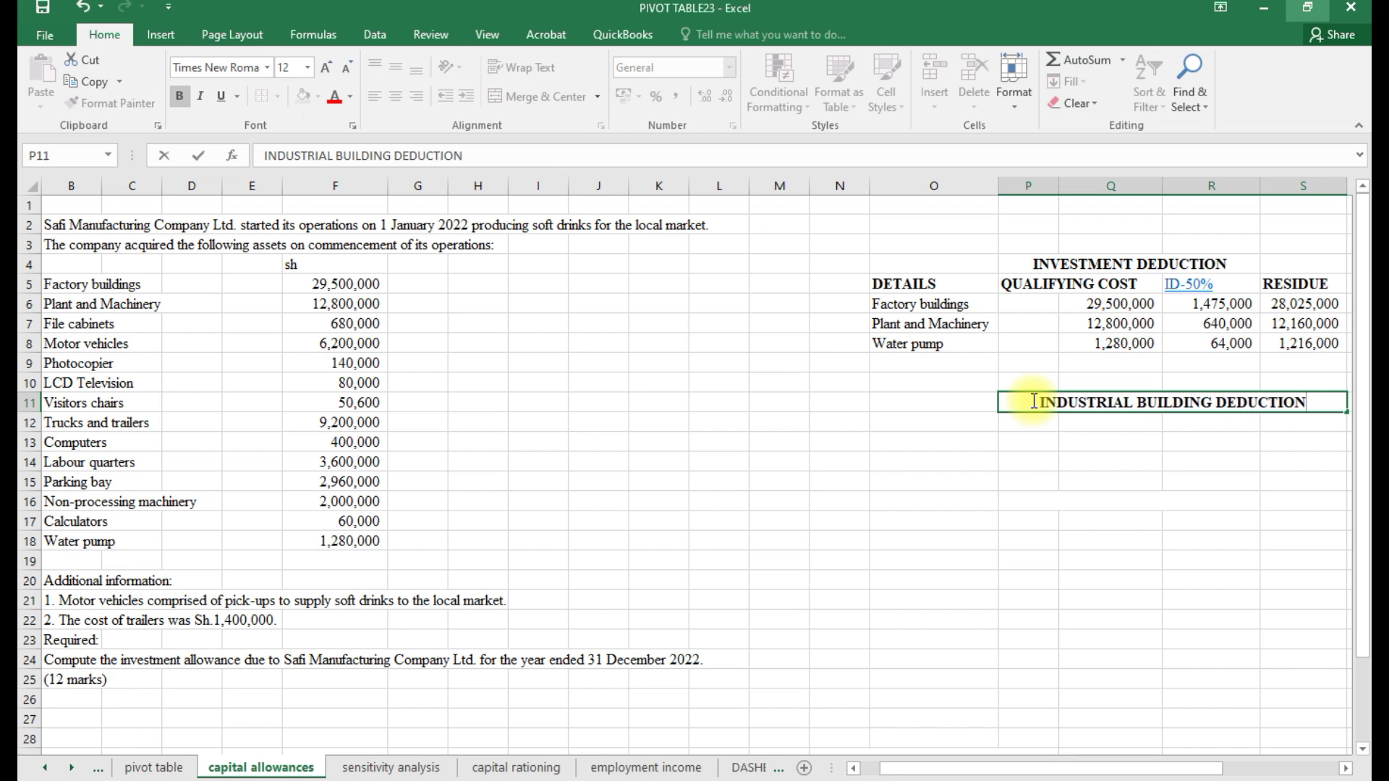
left_click(955, 422)
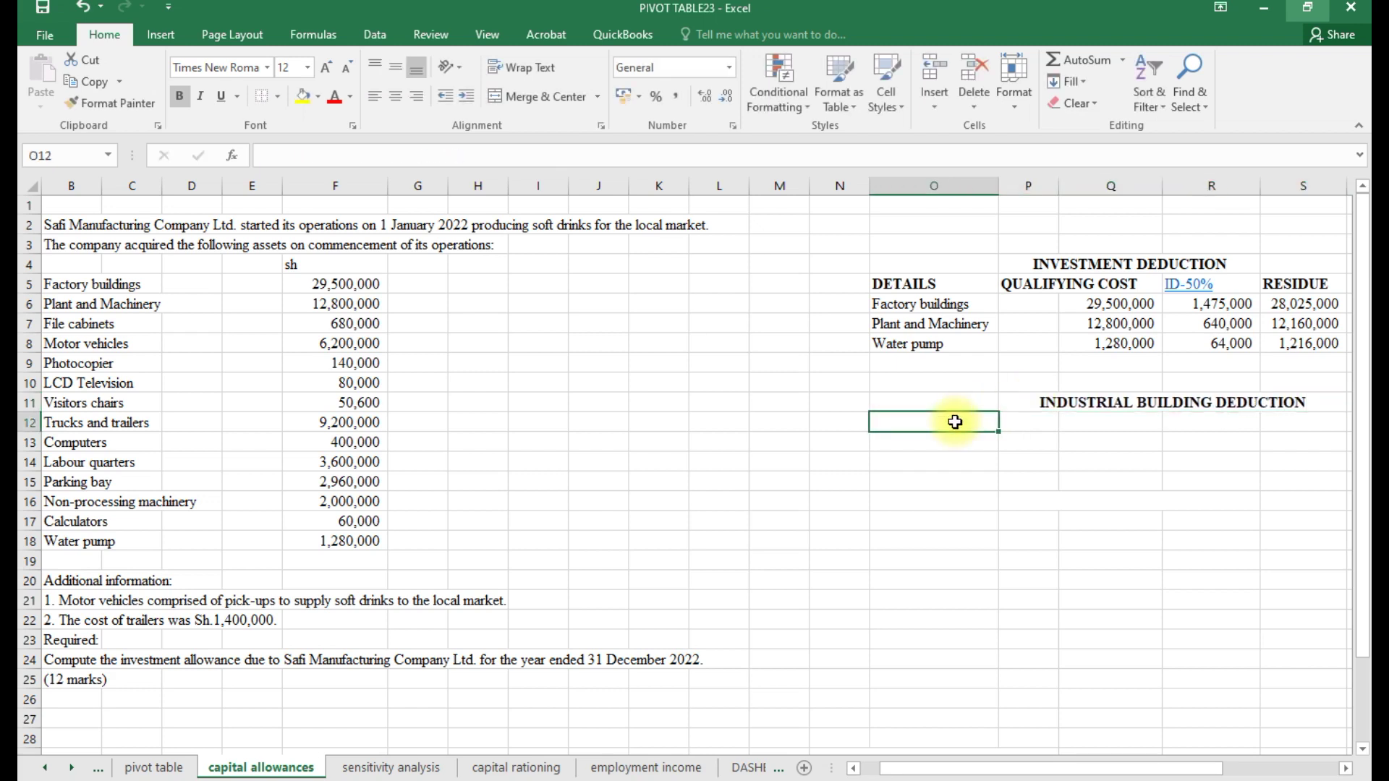
- Add DETAILS and QUALIFYING COST headings in row 12, linked to the first table's headings
type("=")
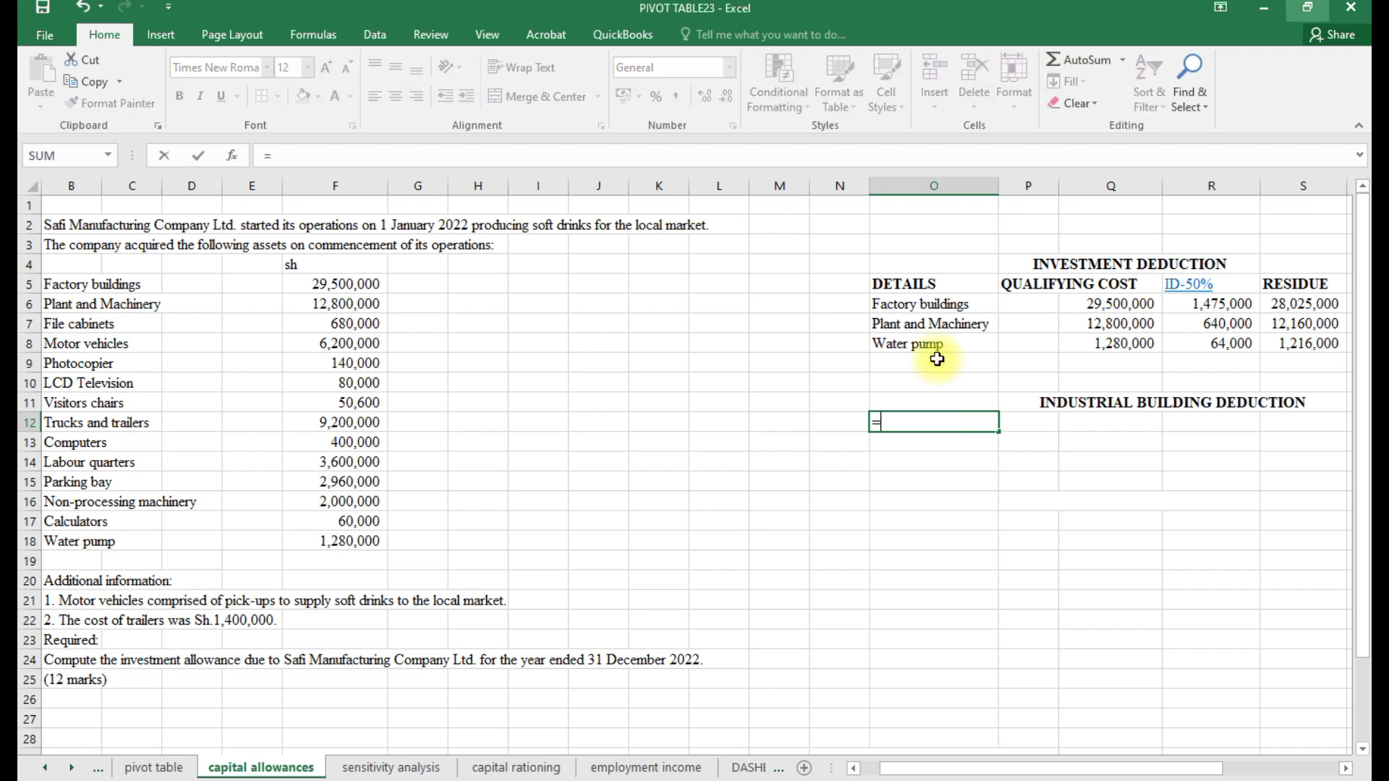
left_click(913, 283)
key("Return")
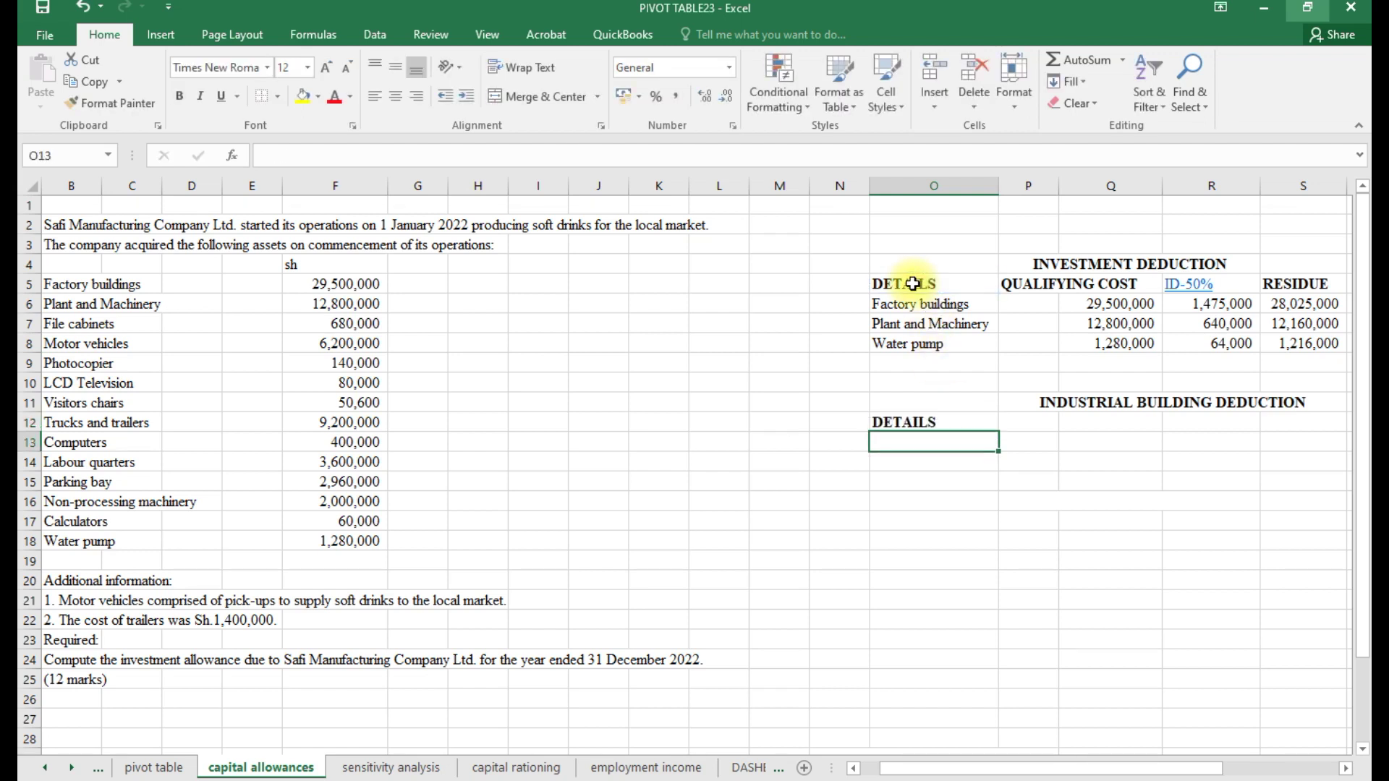
left_click(1038, 427)
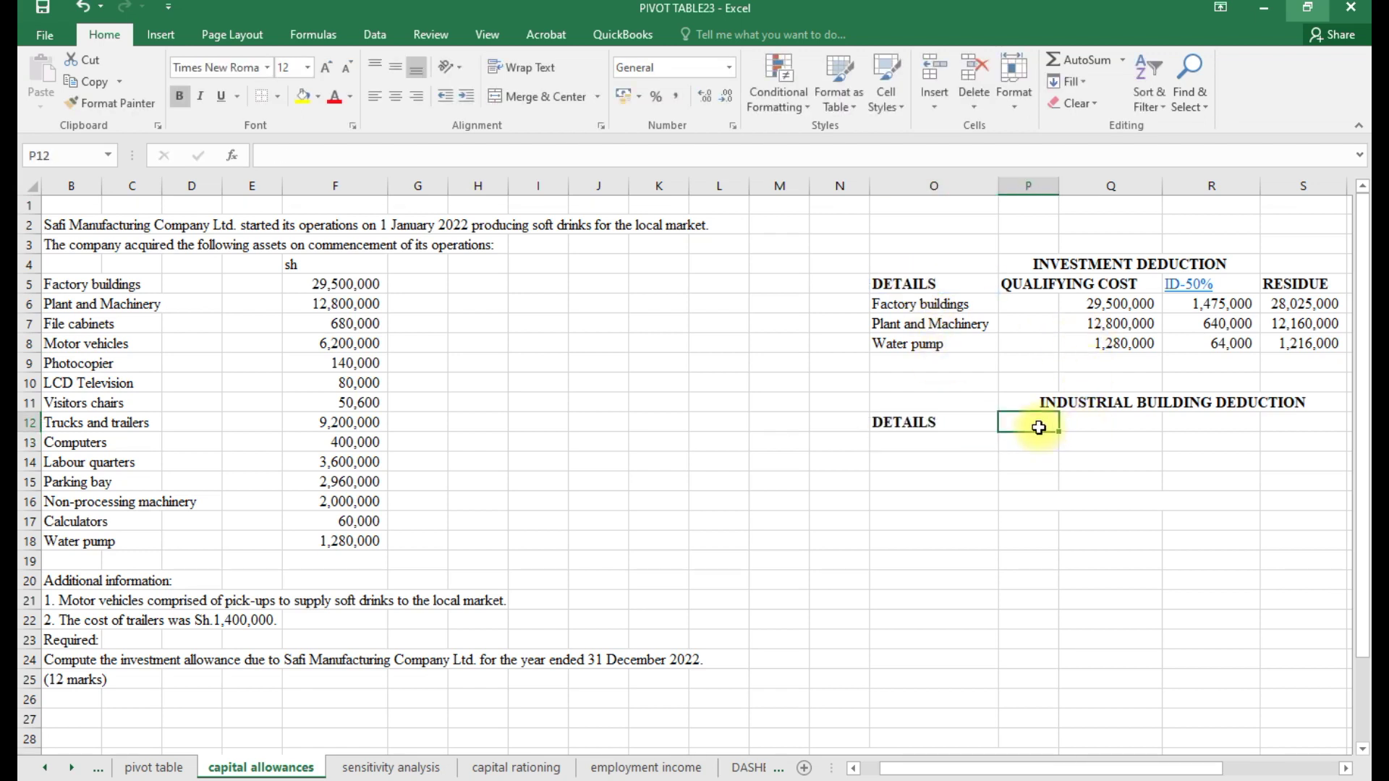
left_click(1092, 431)
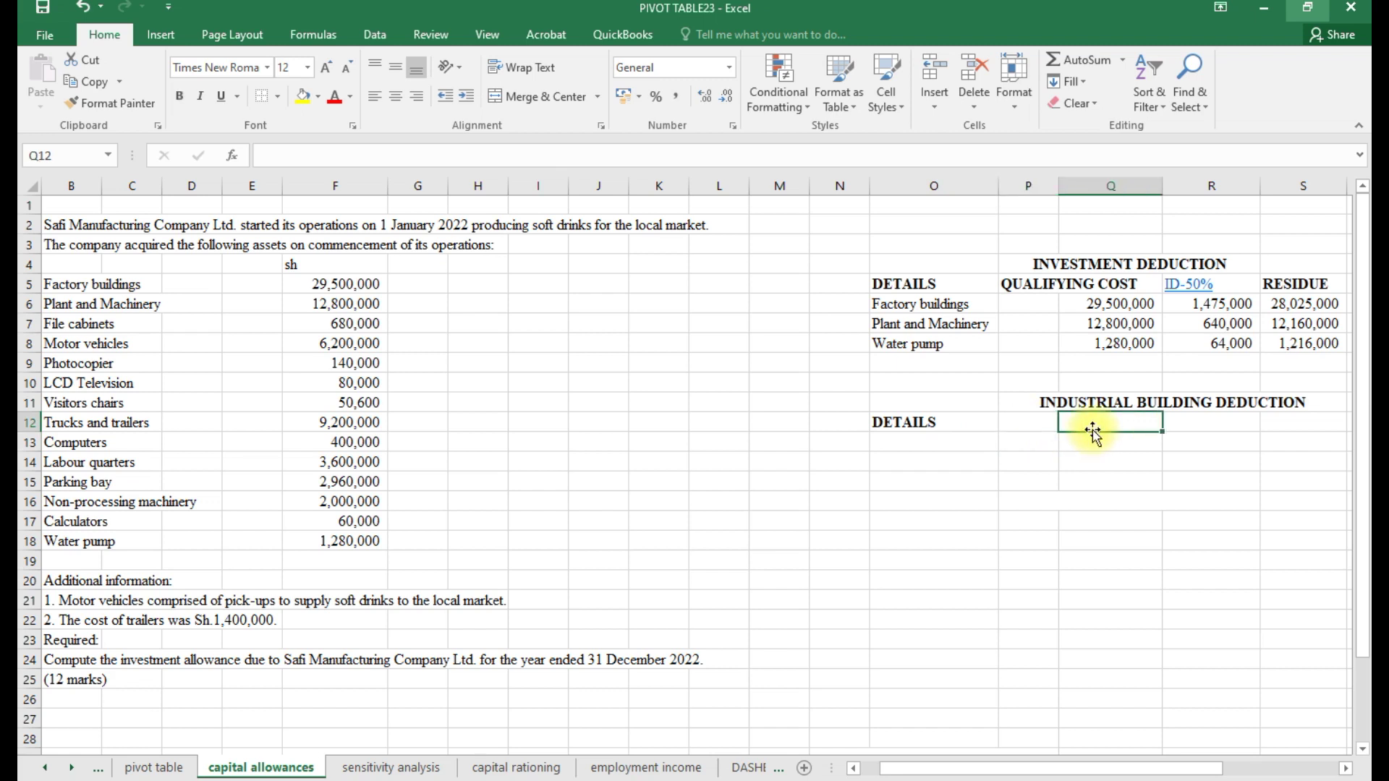
left_click(1027, 419)
type("=")
left_click(1026, 287)
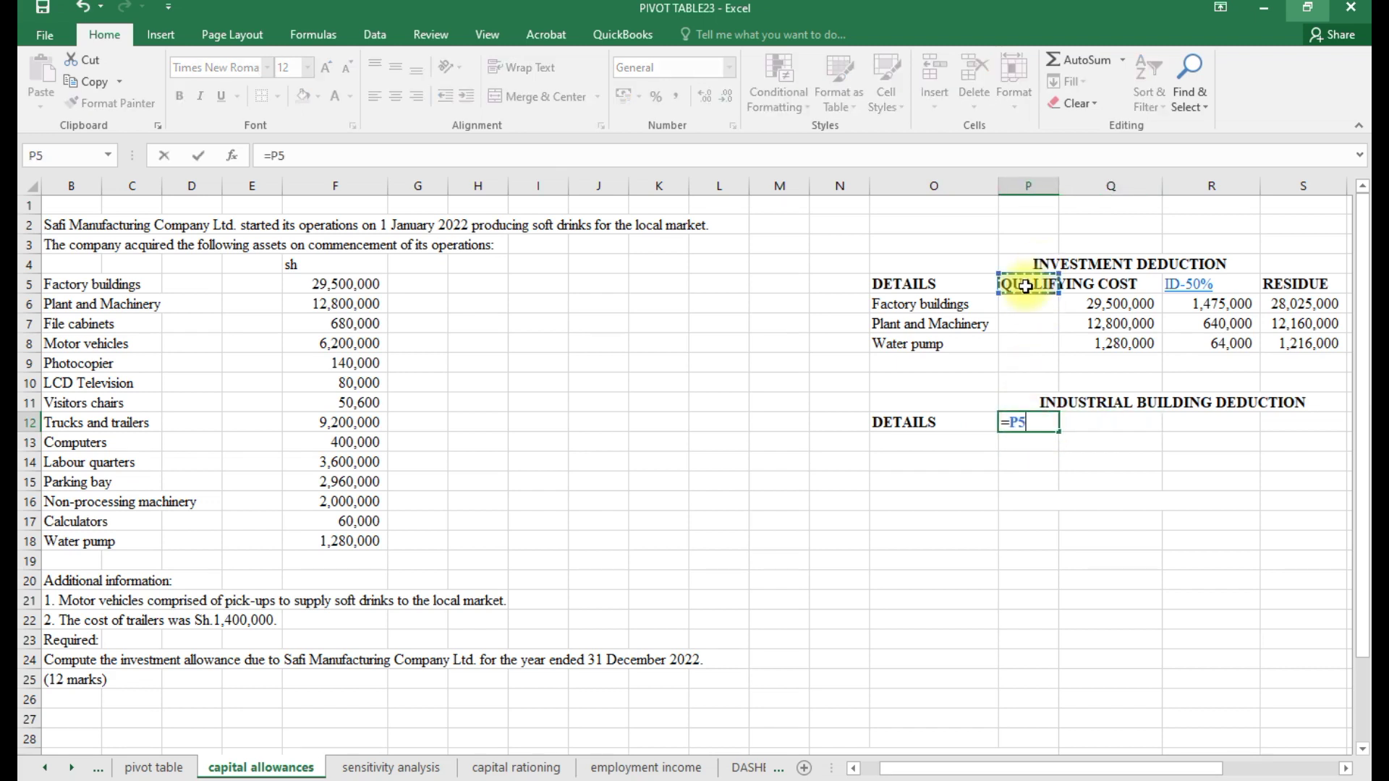
key("Return")
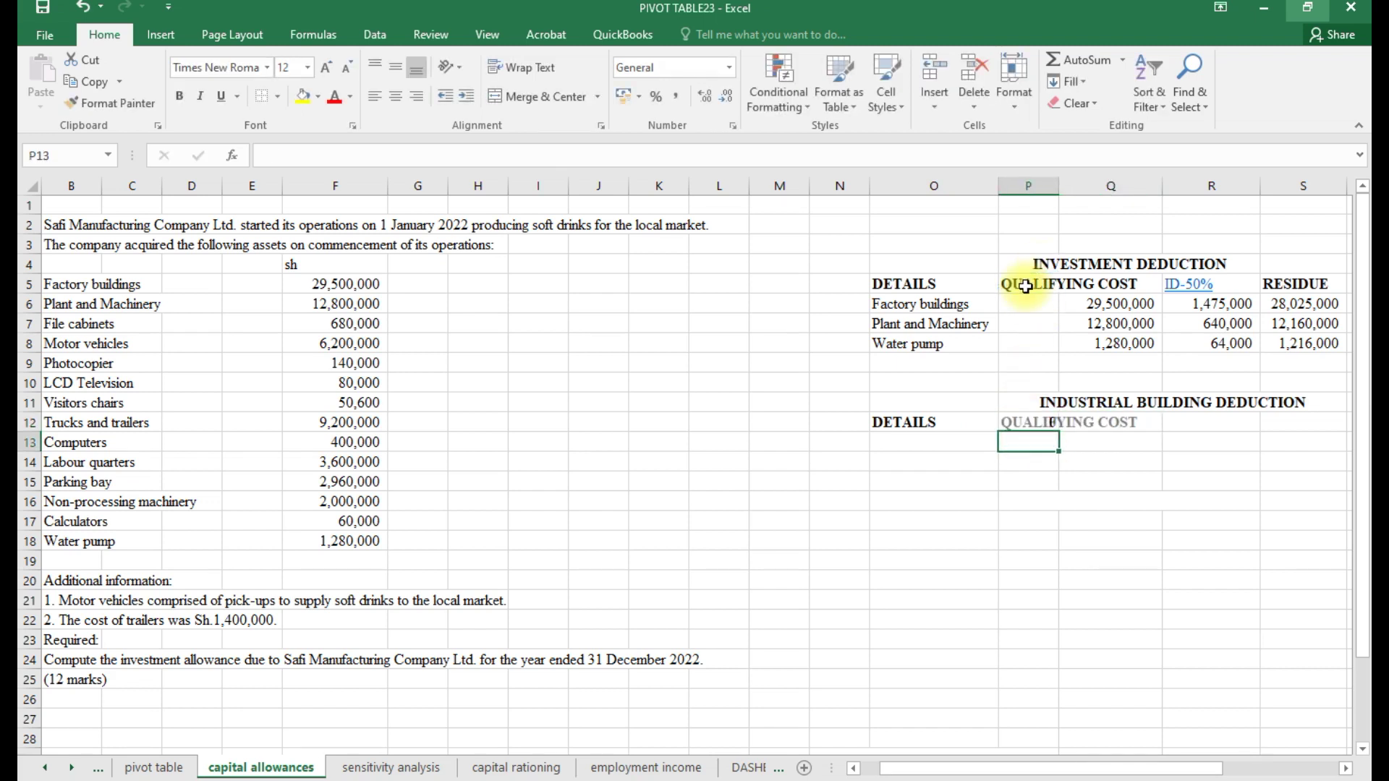
- Add the IBD-10% heading in R12 and a RESIDUE heading linked to S5
left_click(1212, 427)
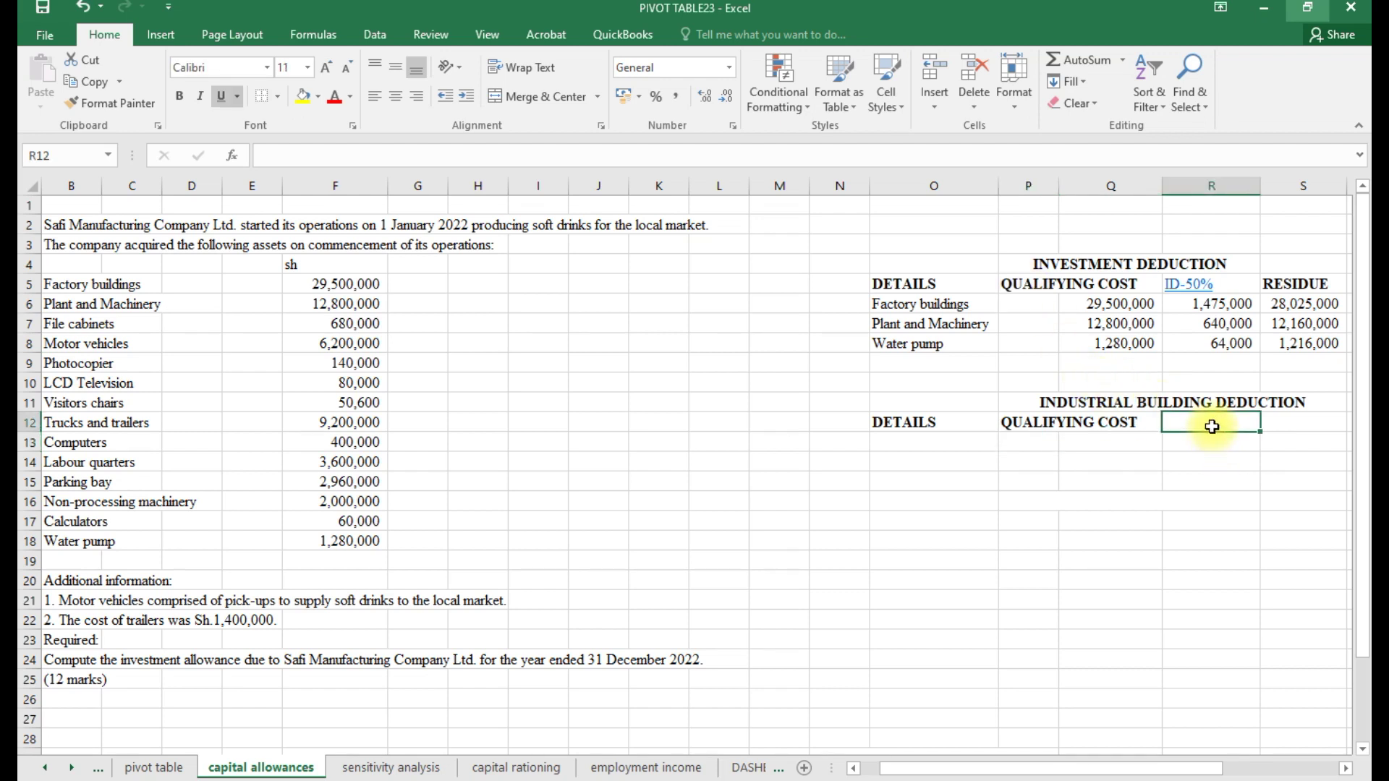
type("IBD-10%")
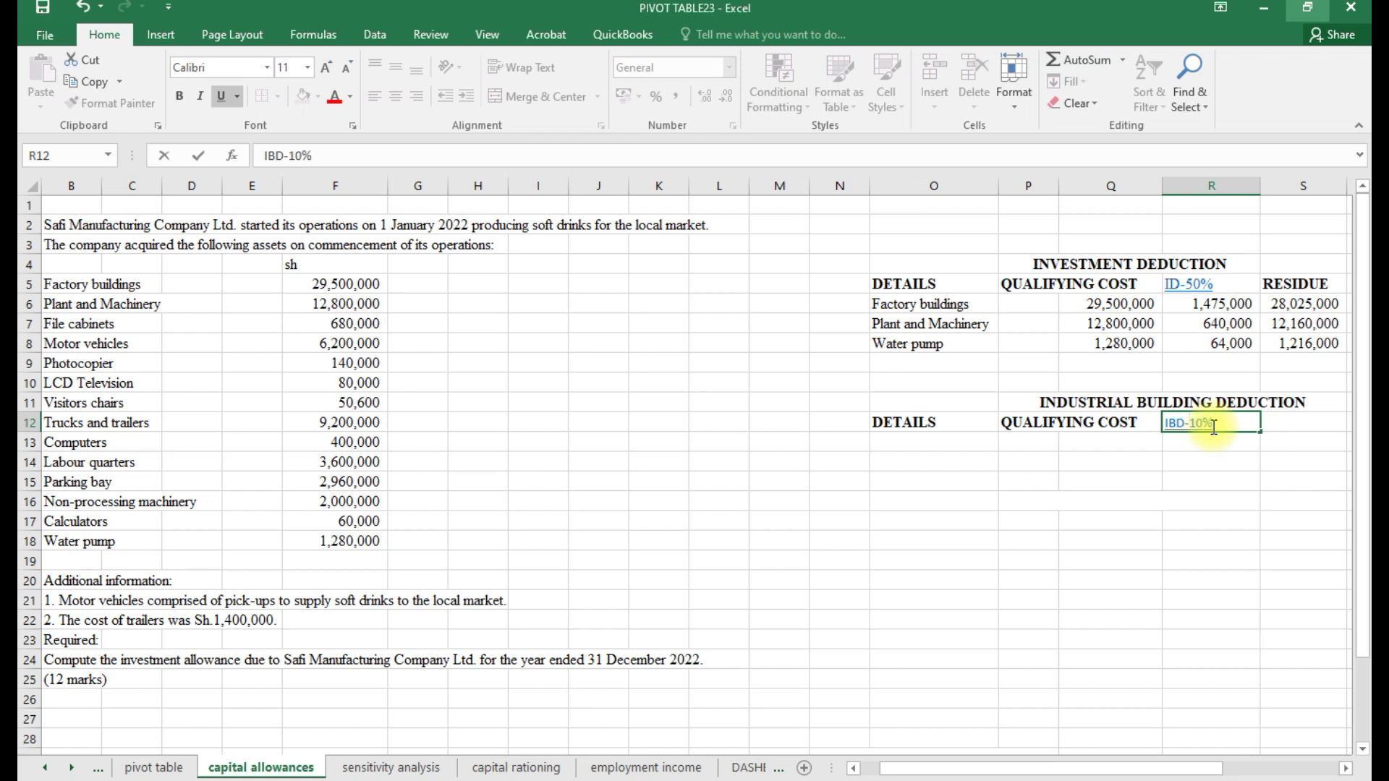
left_click(1286, 422)
type("=")
left_click(1303, 284)
key("Return")
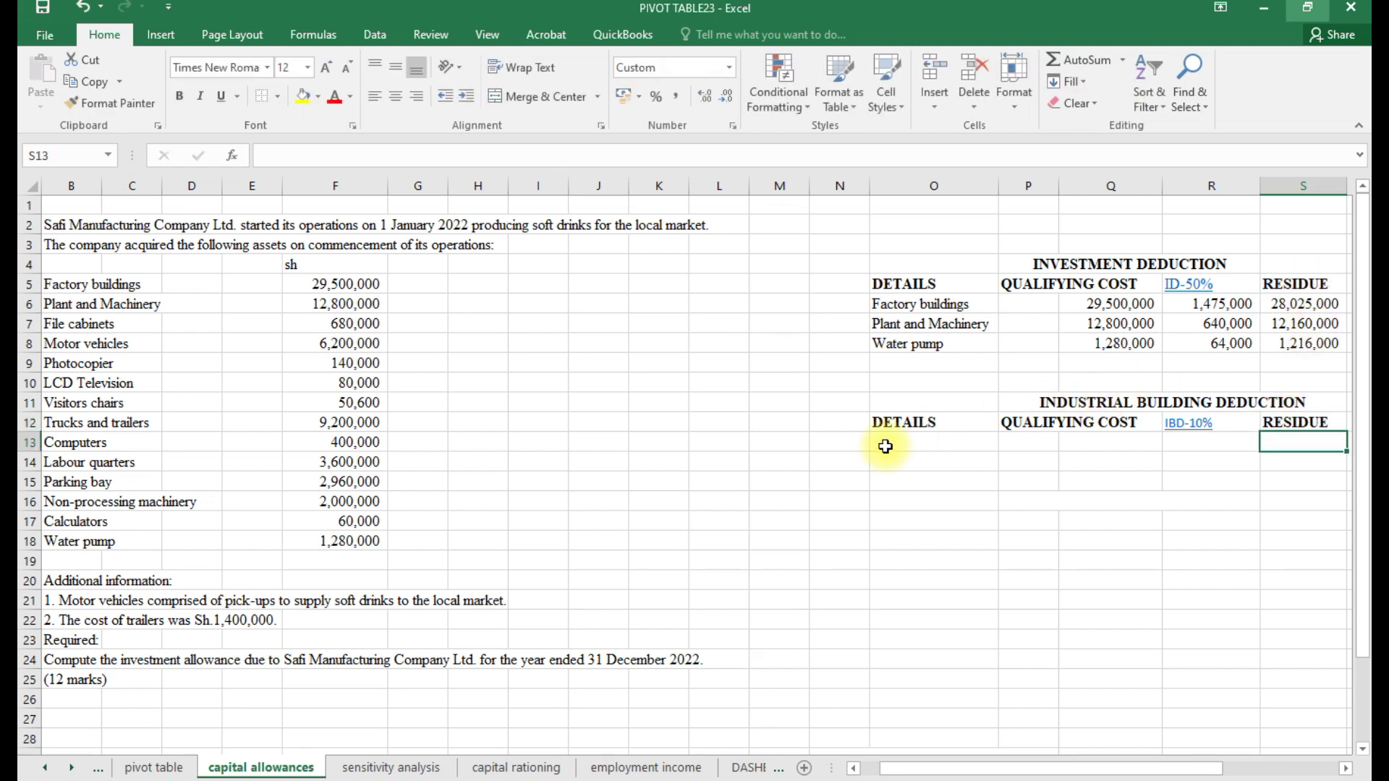
left_click(890, 361)
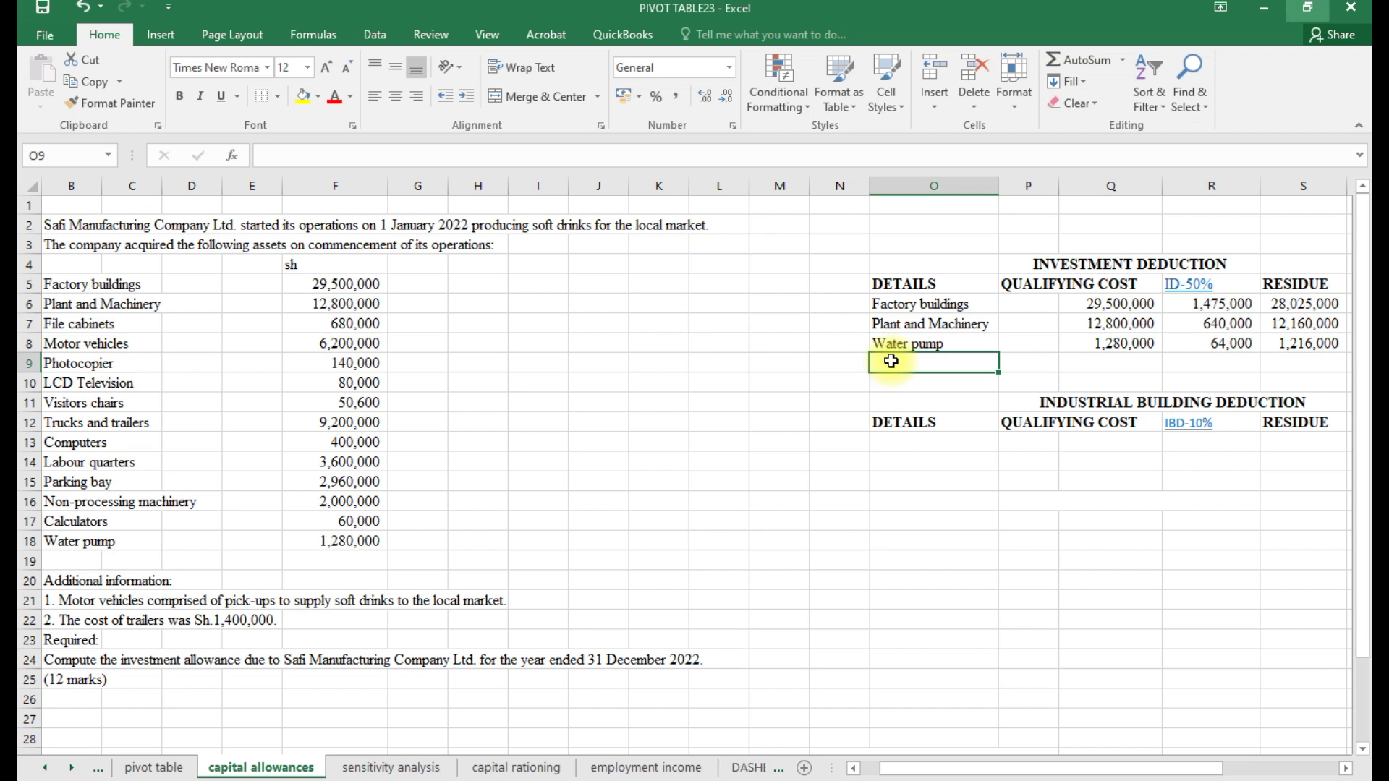
- Label O9 TOTAL and AutoSum deductions to 2,179,000 in R9, bold with top and thick bottom border
type("TOTAL")
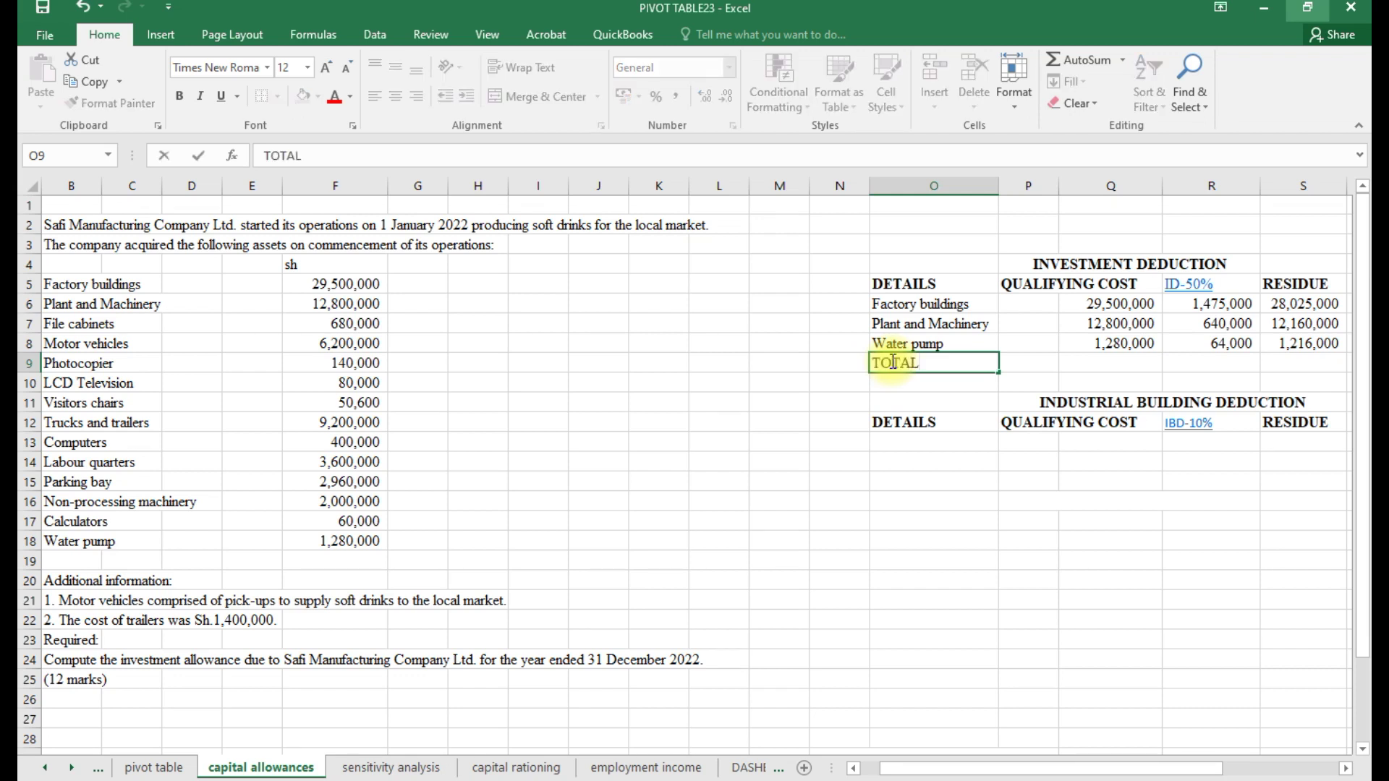
left_click(1207, 365)
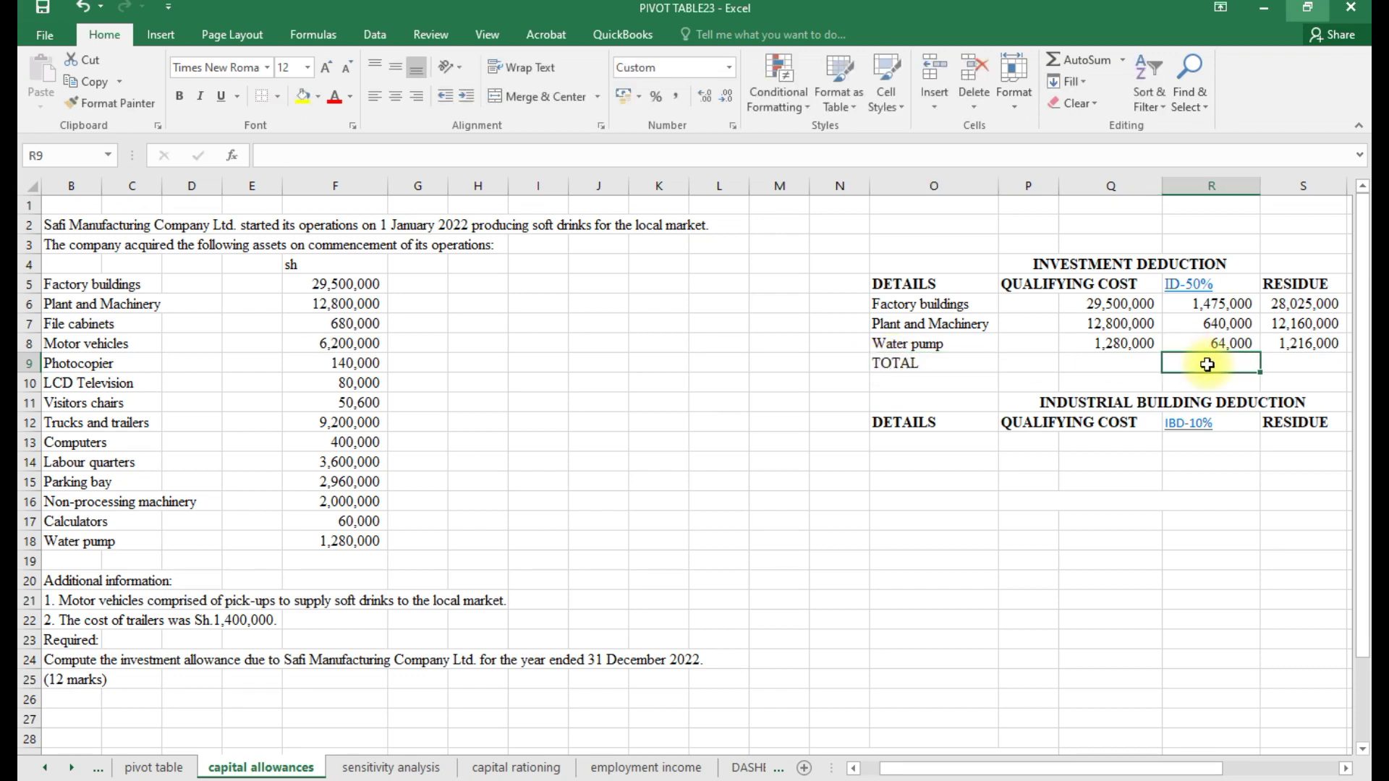
key("alt+equal")
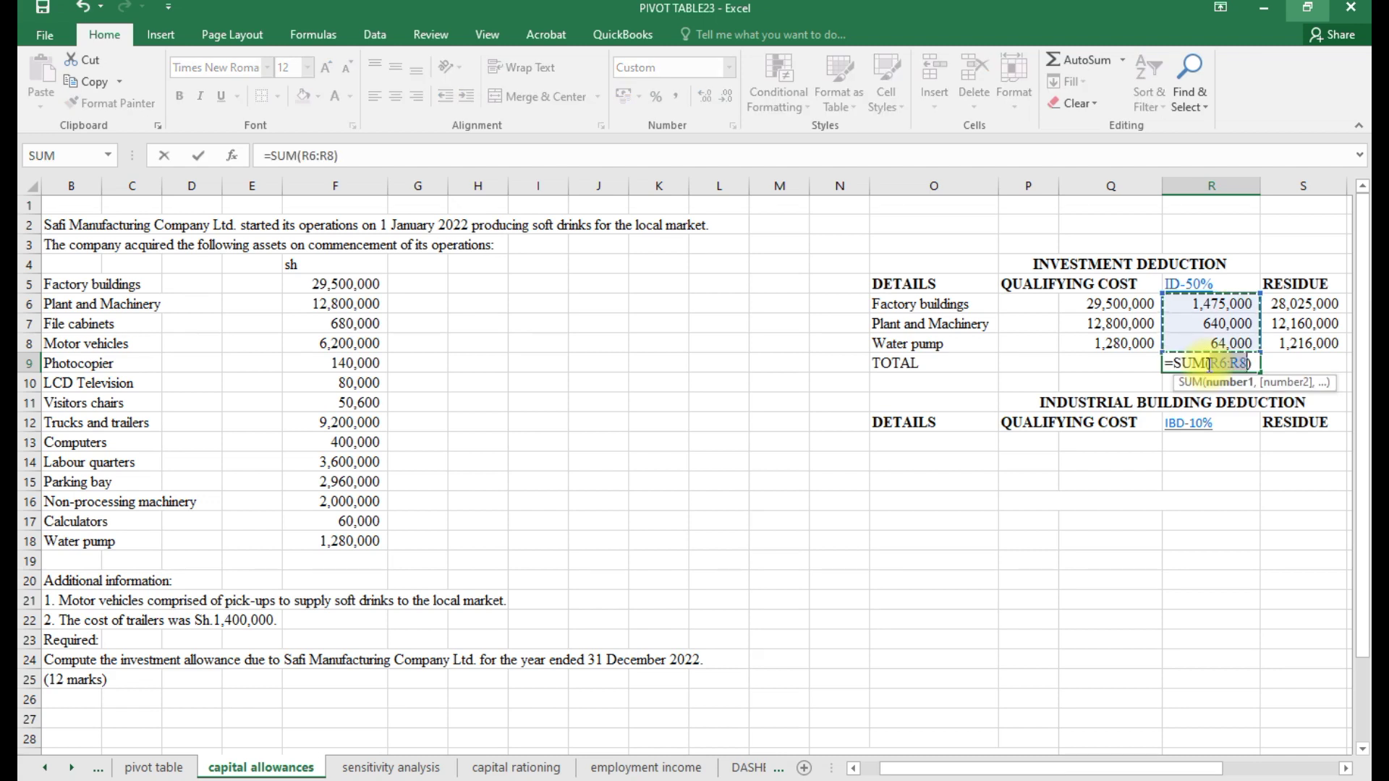
key("Return")
left_click(1207, 364)
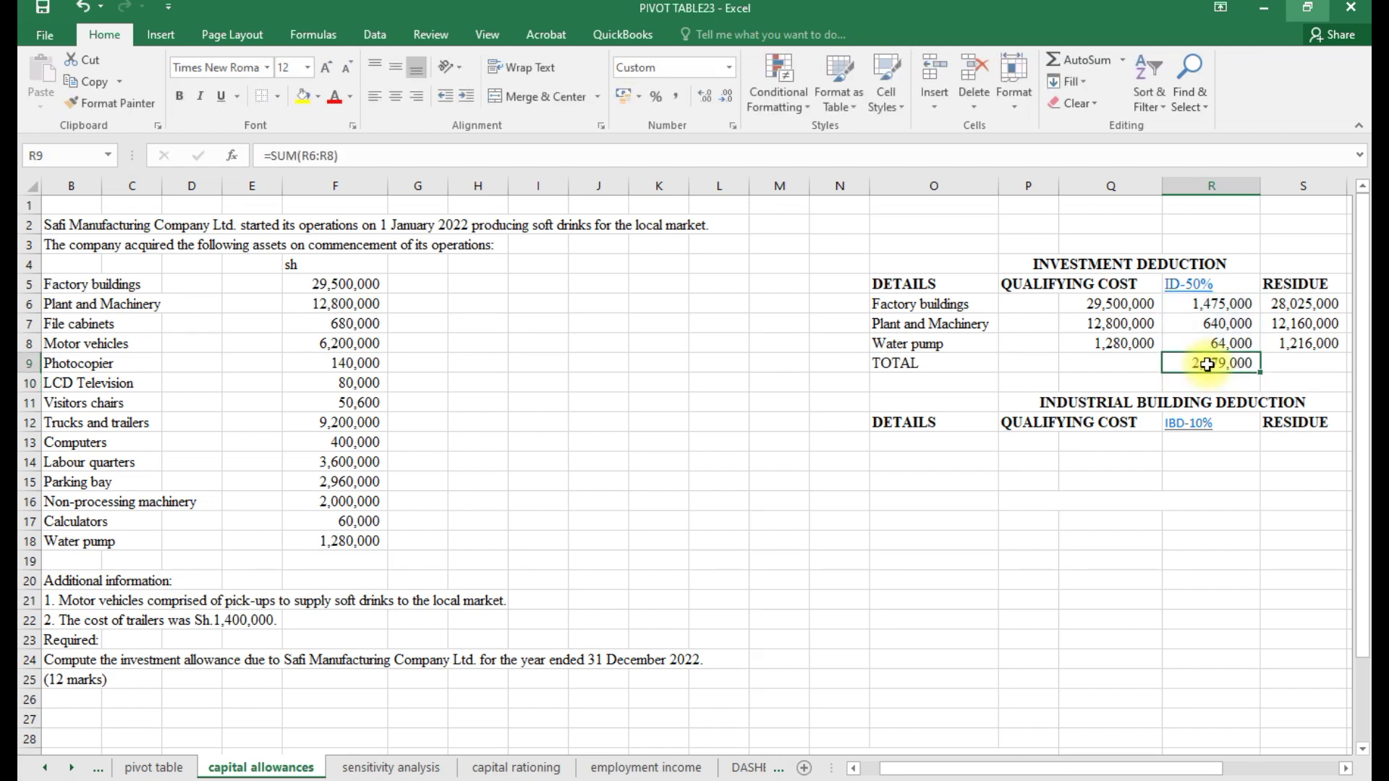
key("ctrl+b")
left_click(279, 94)
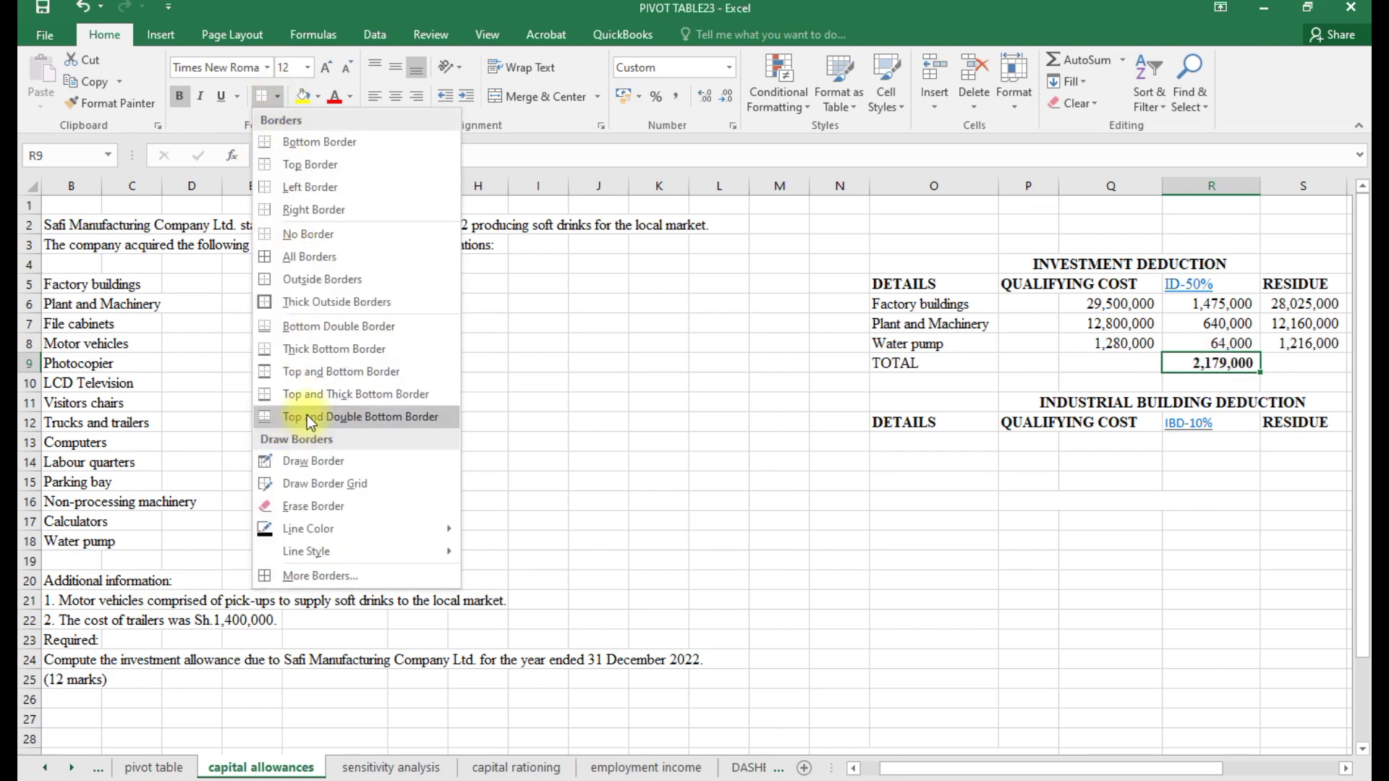
left_click(311, 393)
left_click(1136, 513)
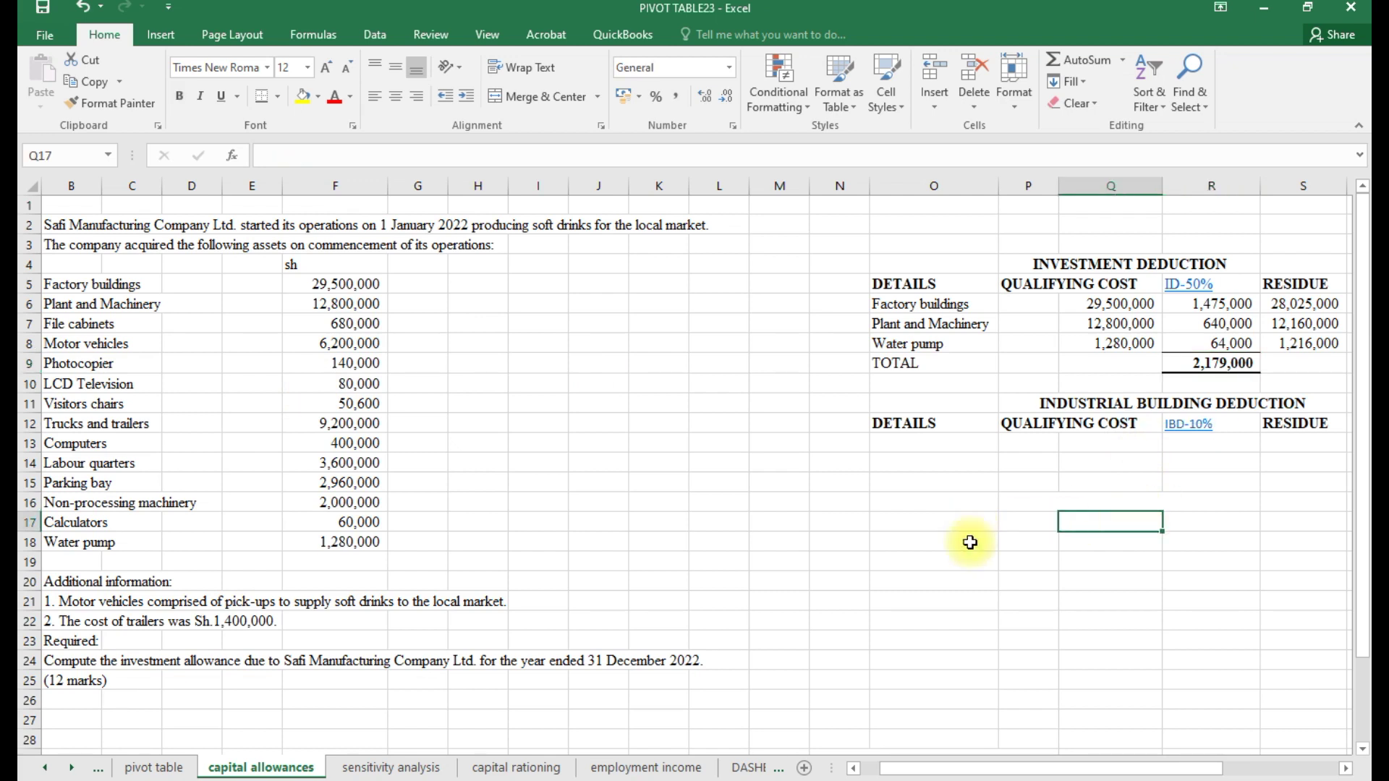
left_click(889, 446)
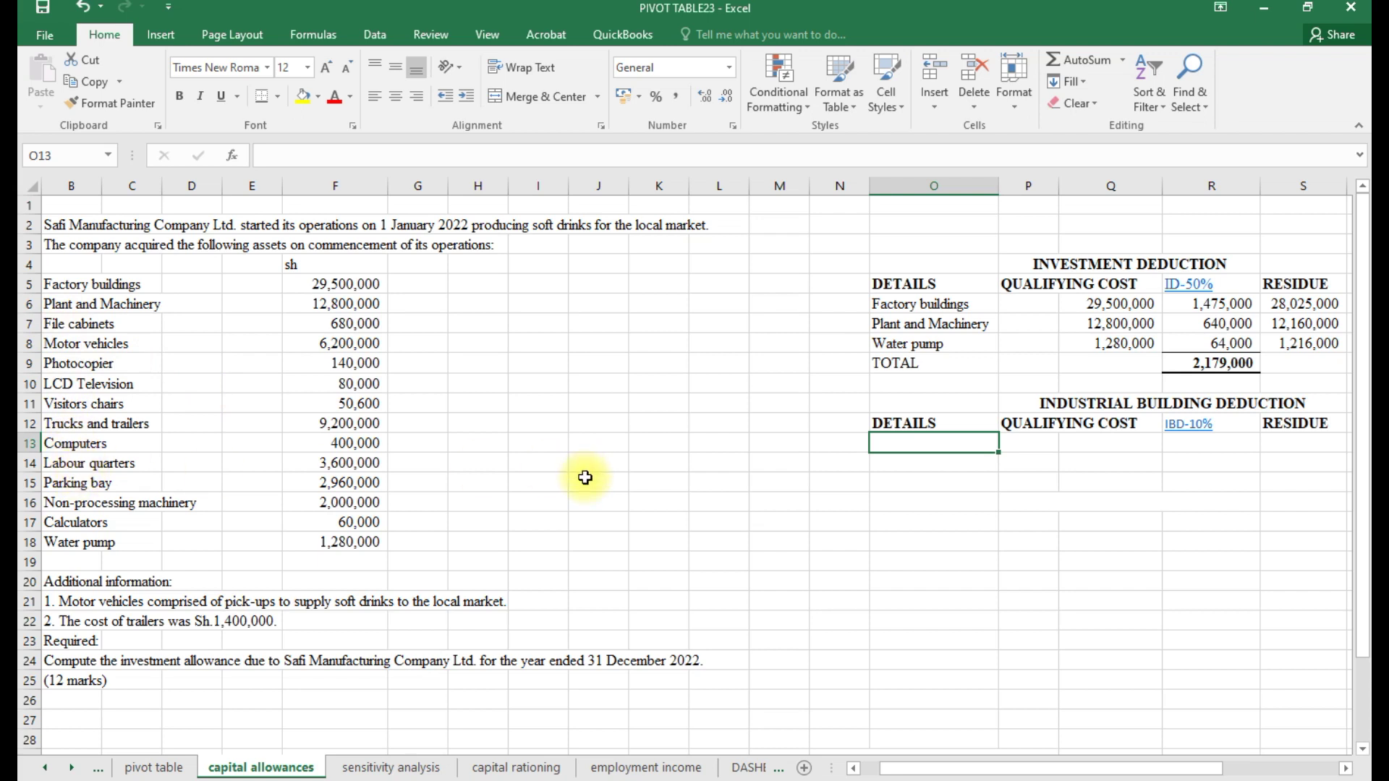
- Link Labour quarters from B14 and its 3,600,000 cost from F14 into the table
type("=")
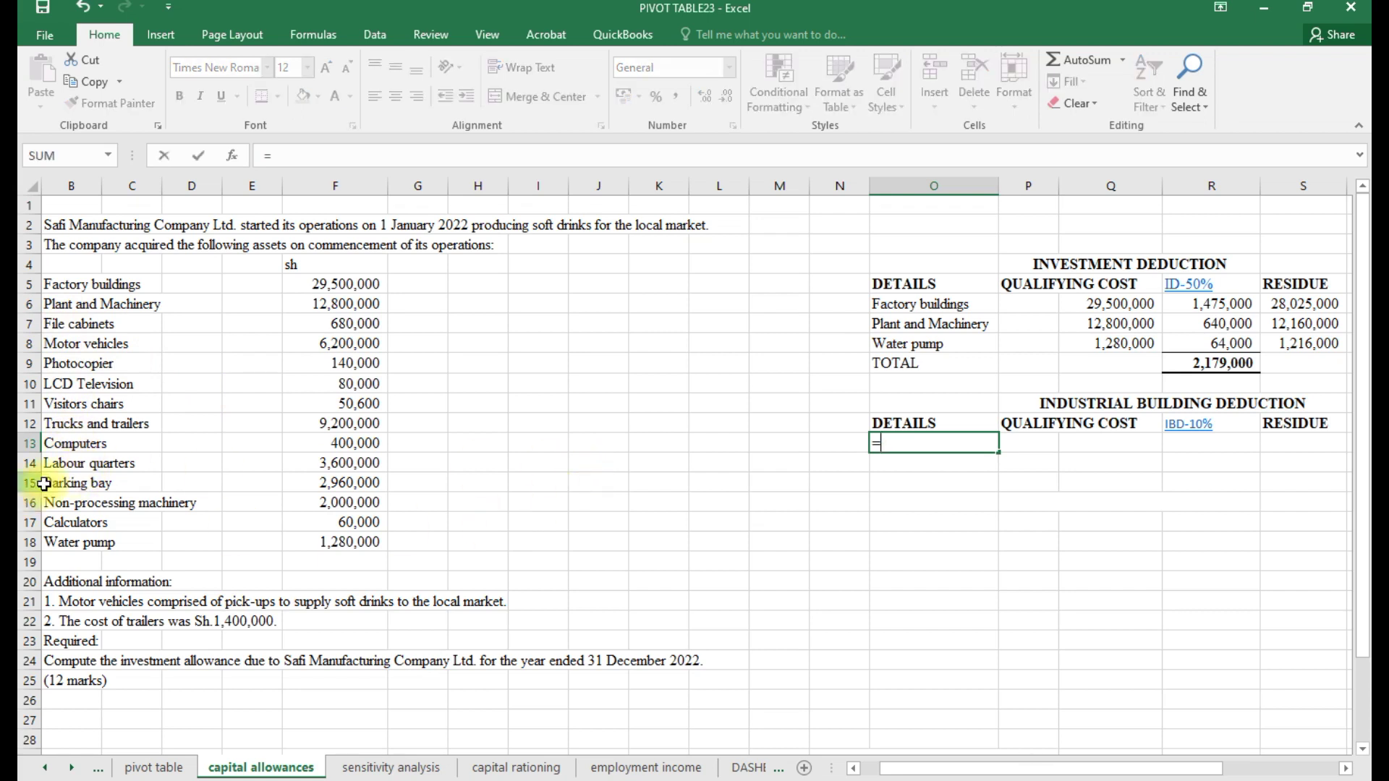
left_click(88, 462)
key("Return")
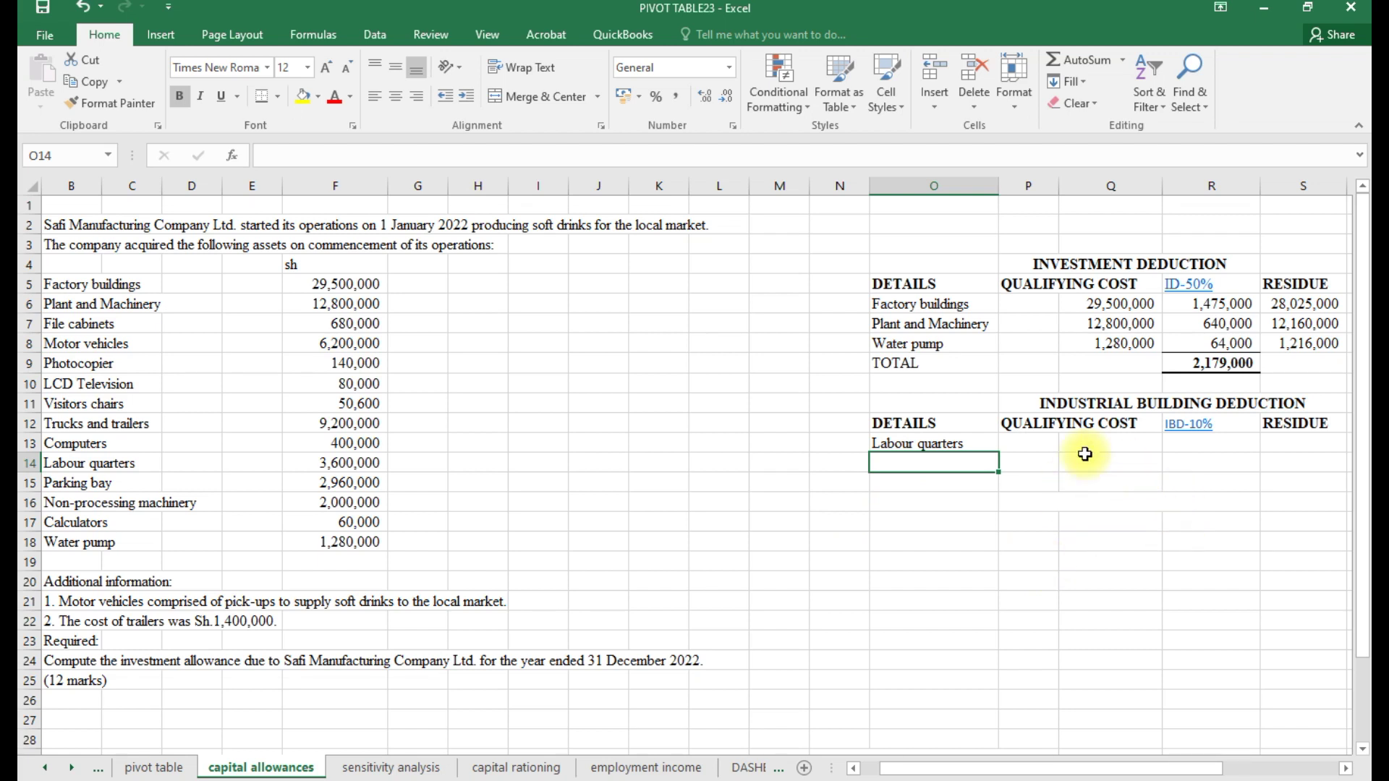
left_click(1029, 441)
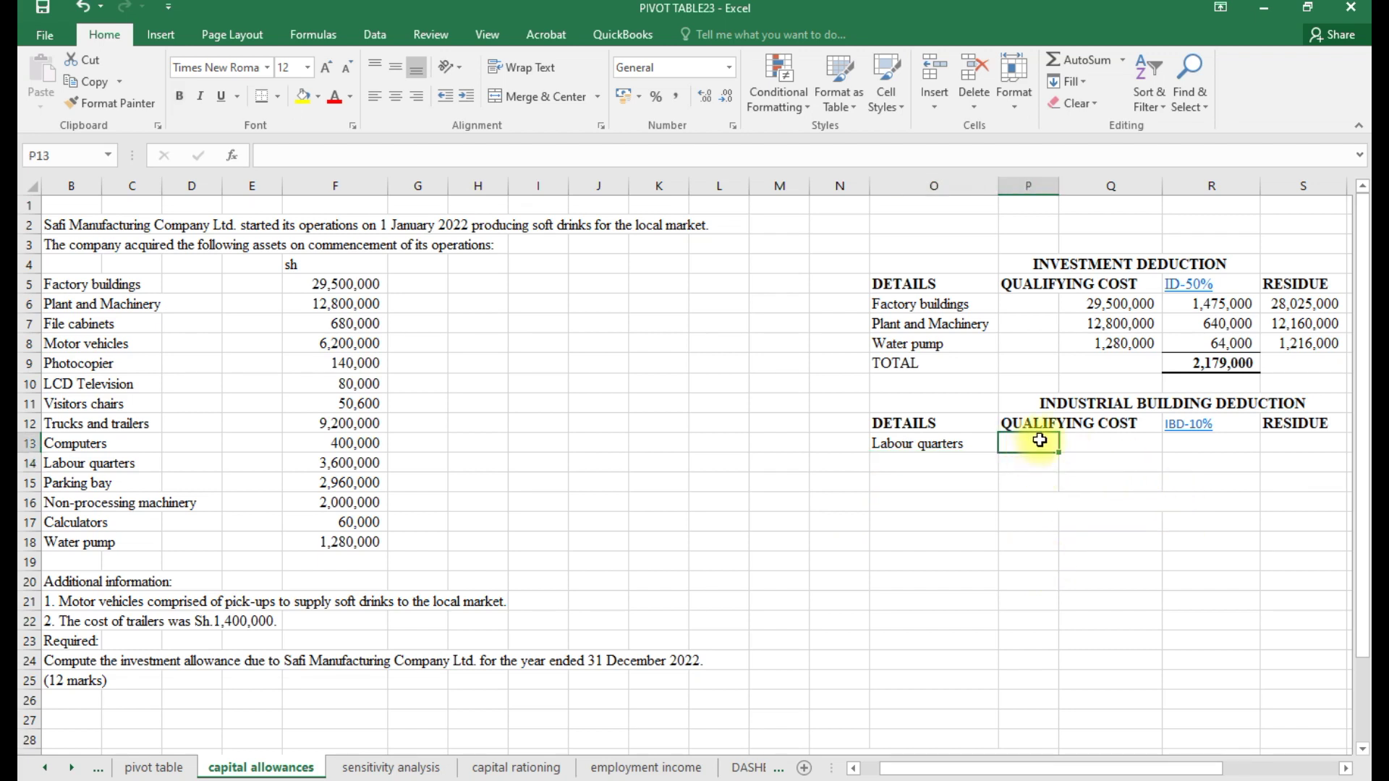
left_click(1076, 441)
type("=")
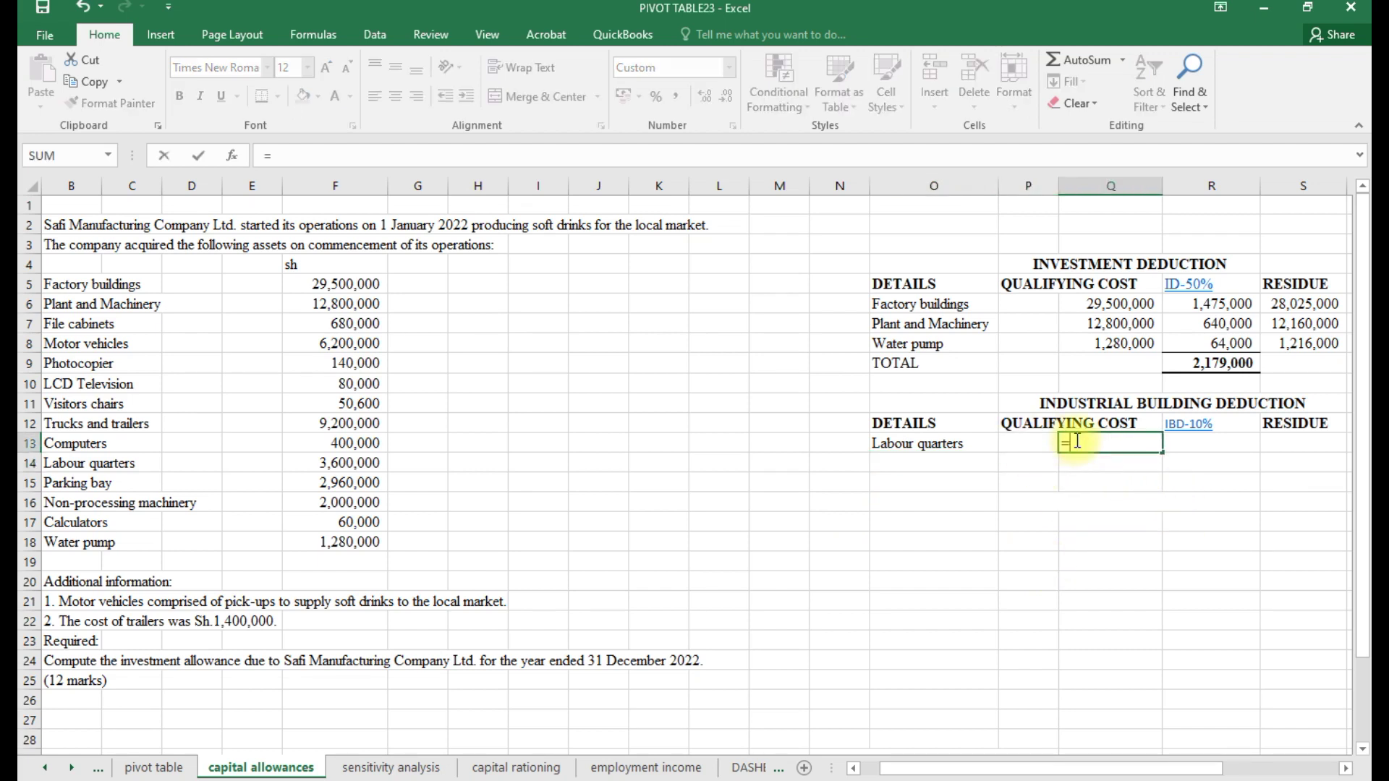
left_click(351, 467)
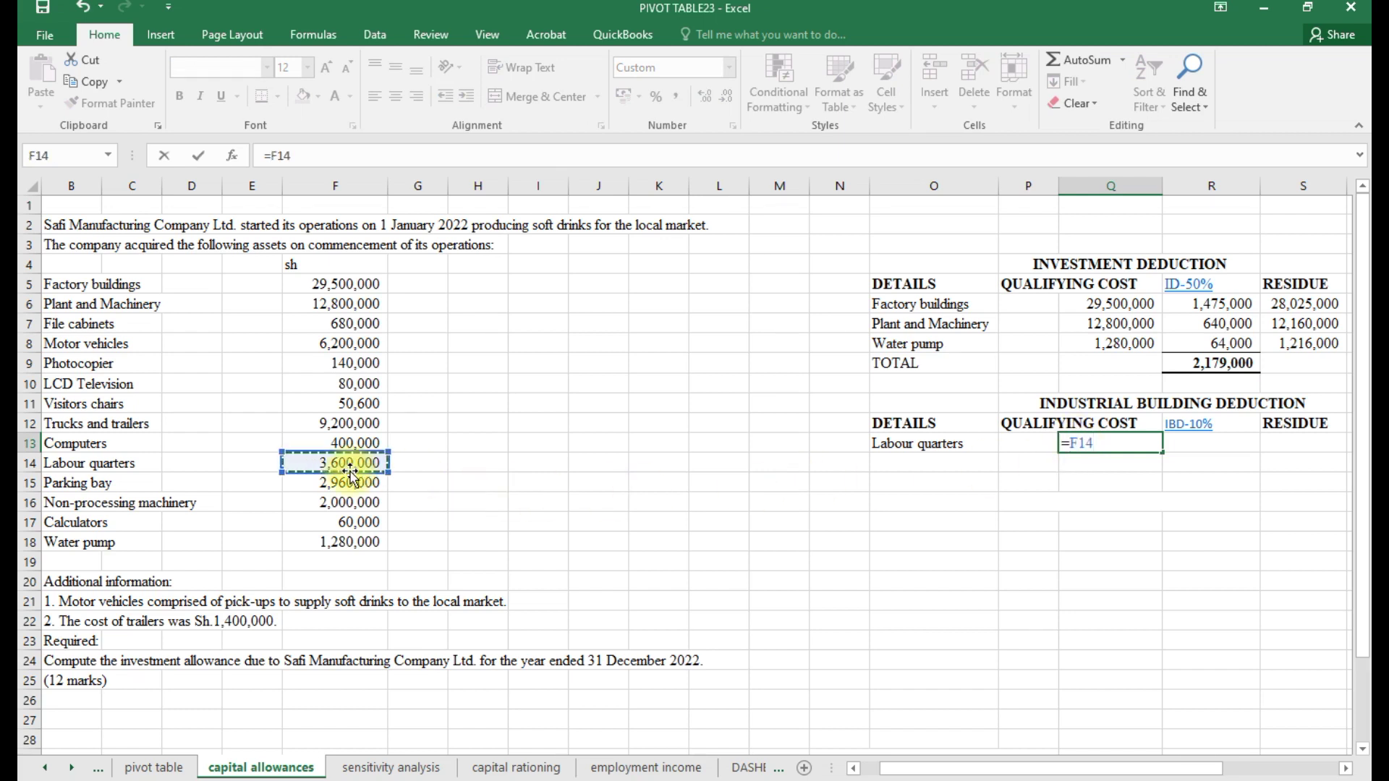
key("Return")
- Calculate the 10% deduction of 360,000 and the 3,240,000 residue for Labour quarters
left_click(1226, 447)
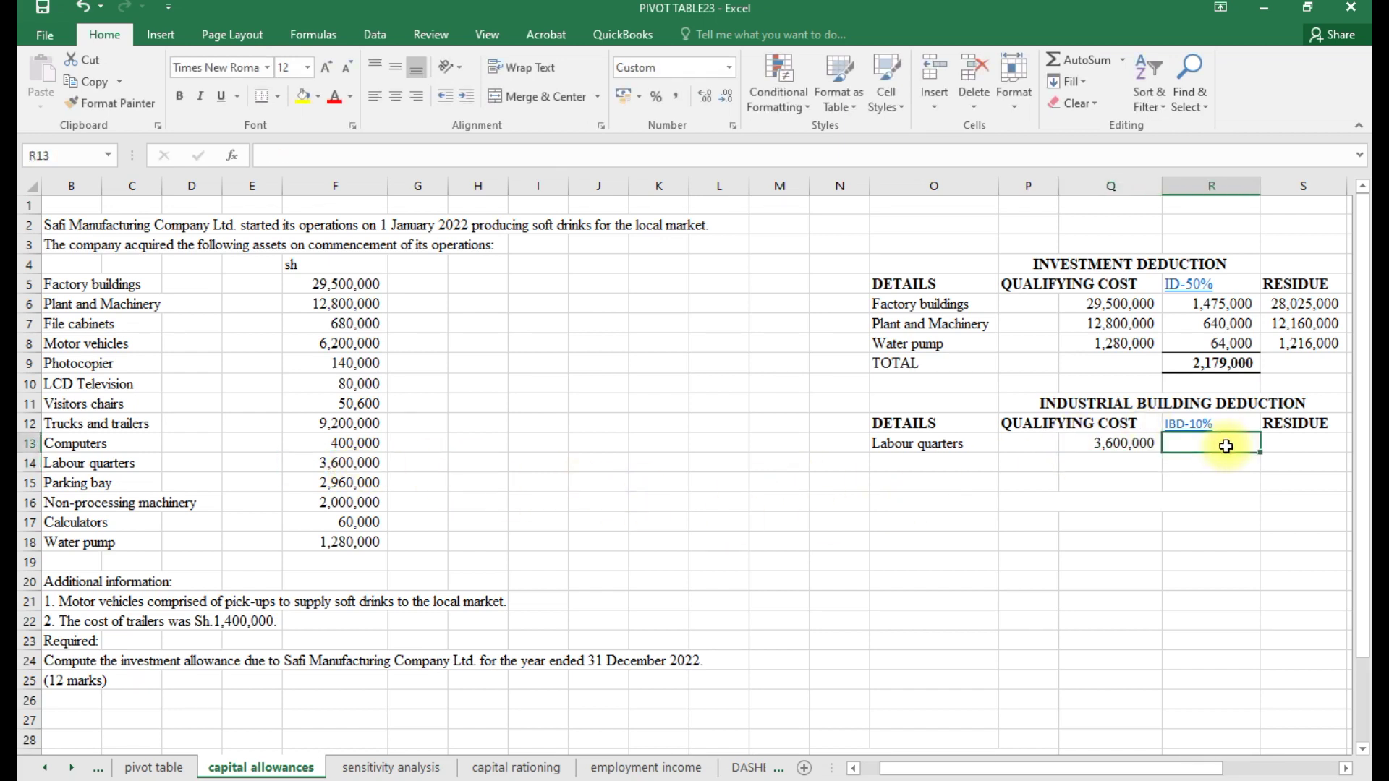
type("=")
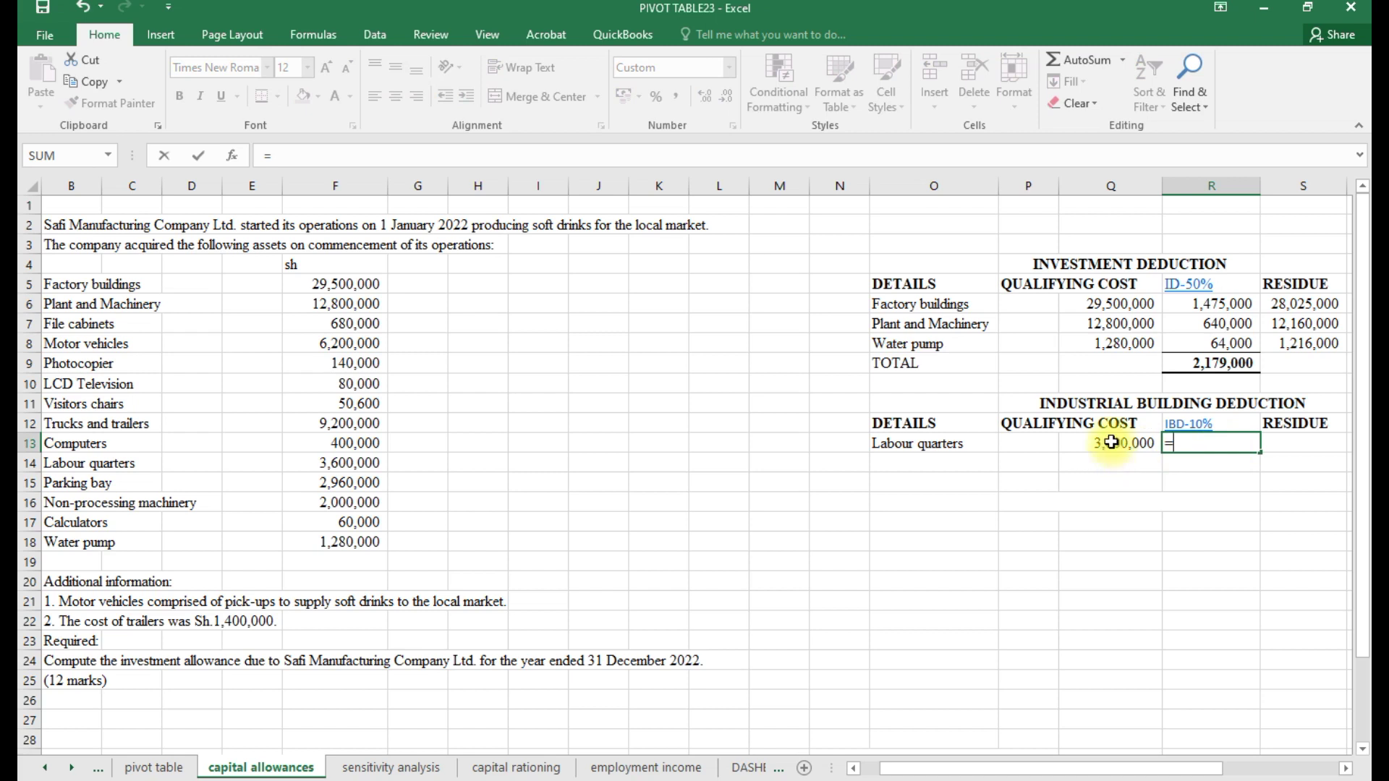
left_click(1111, 443)
type("*")
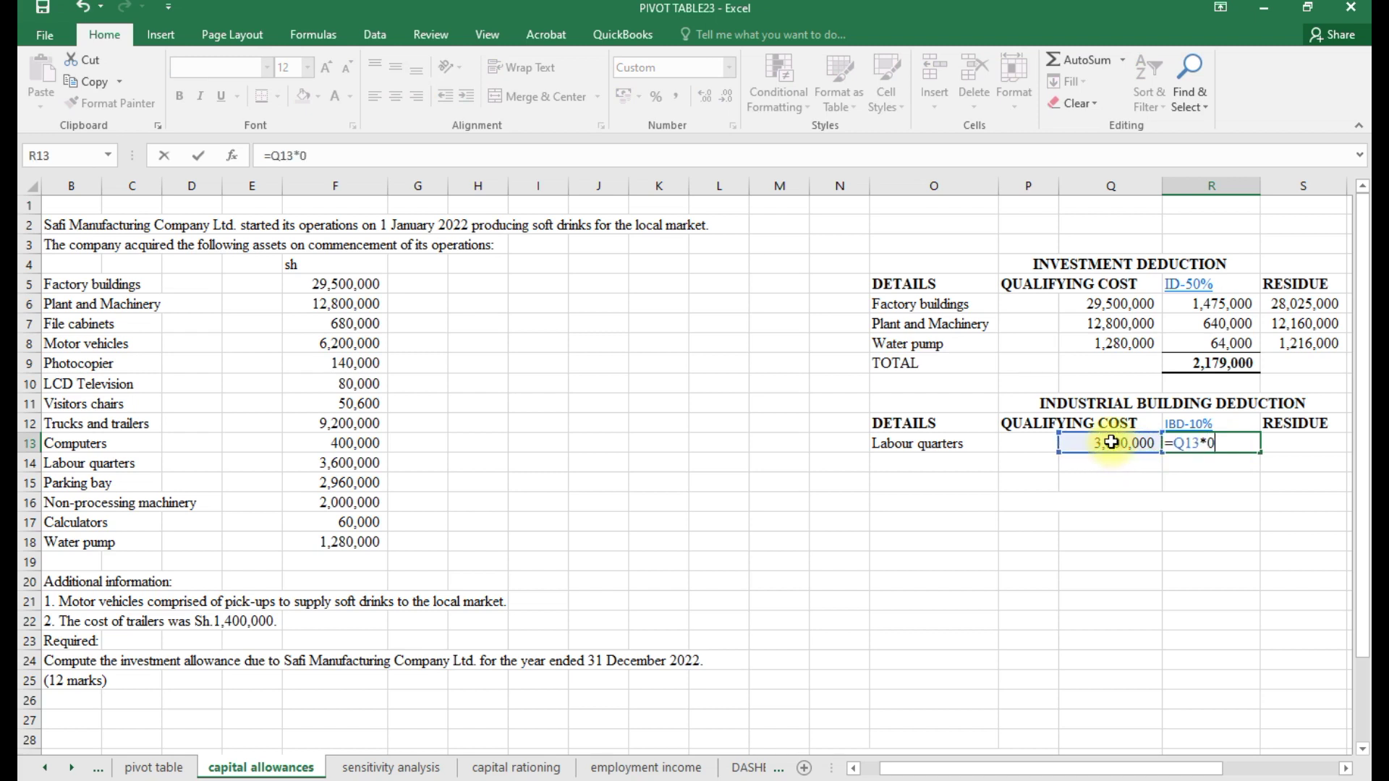
key("Return")
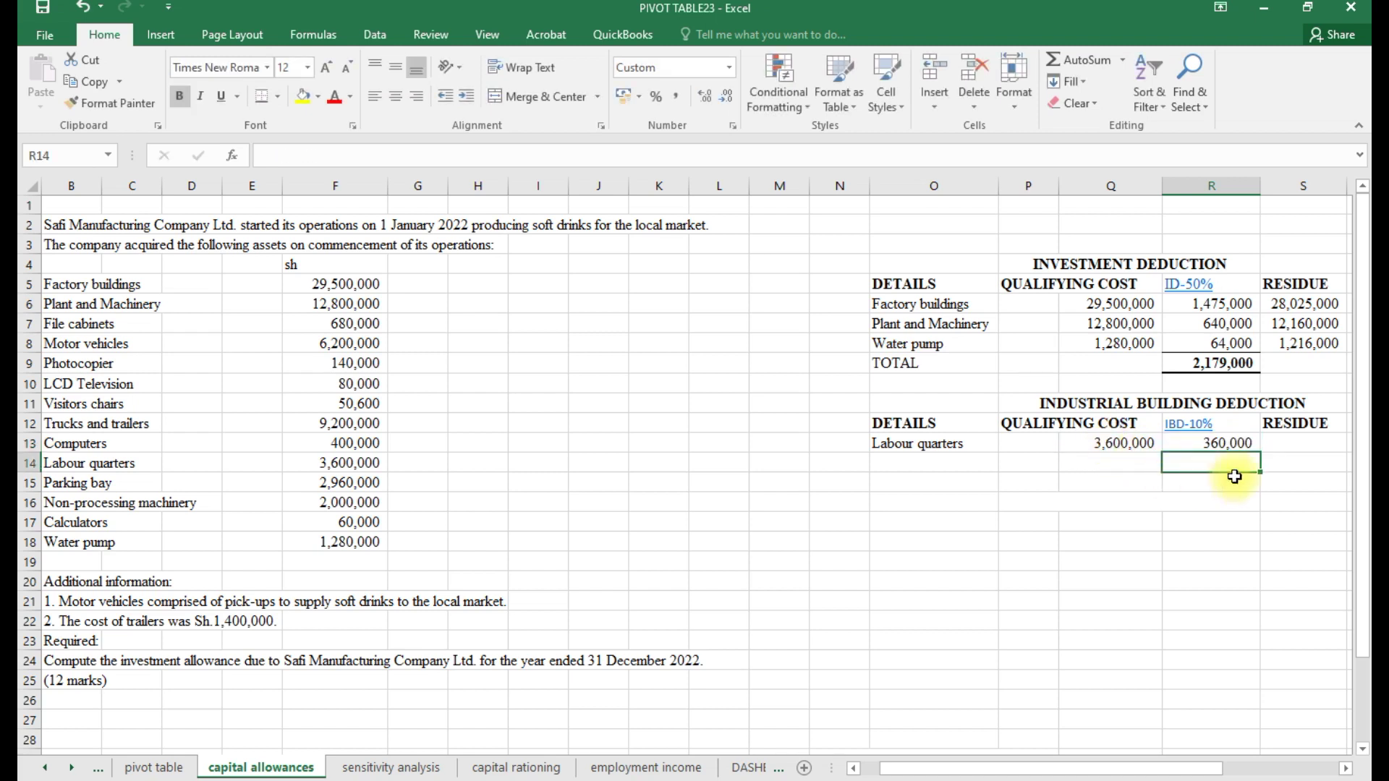
left_click(1309, 447)
type("=")
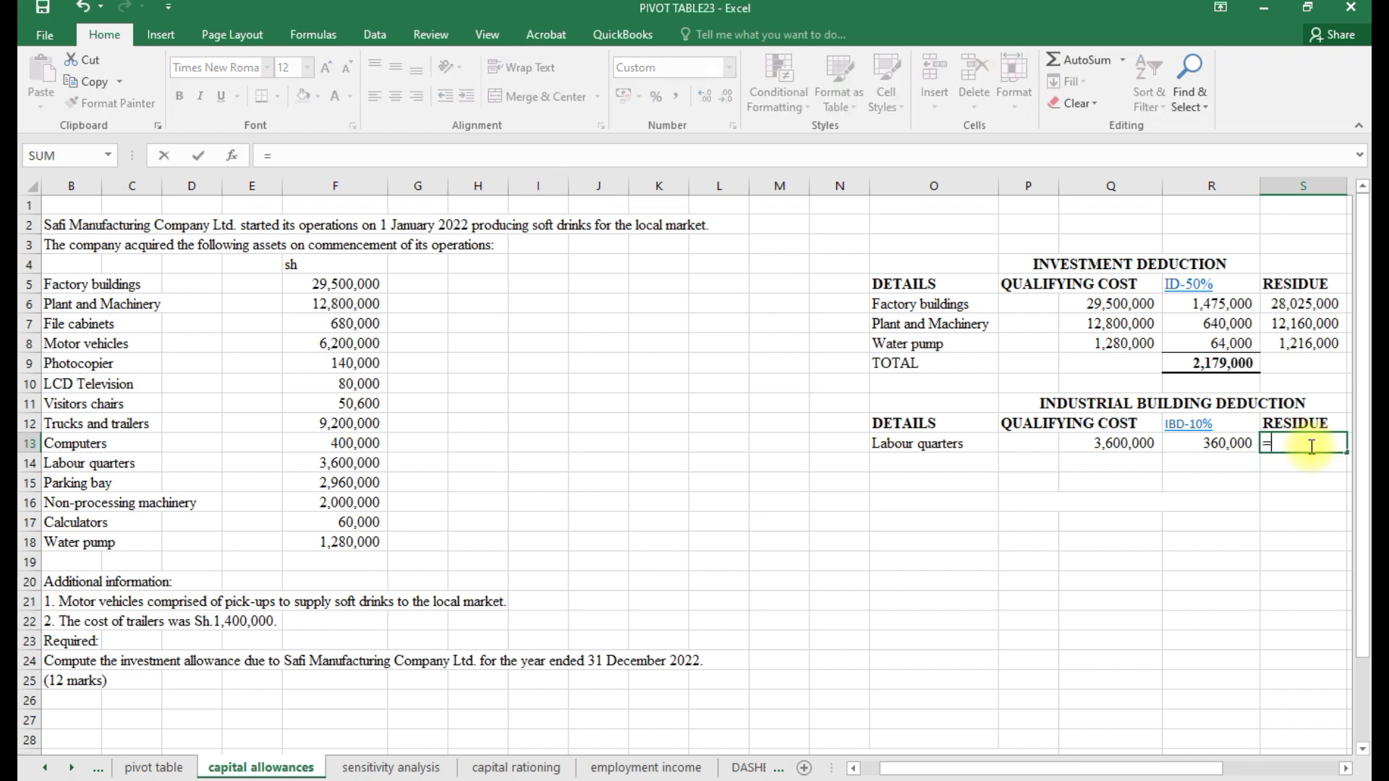
left_click(1107, 442)
type("-")
left_click(1197, 447)
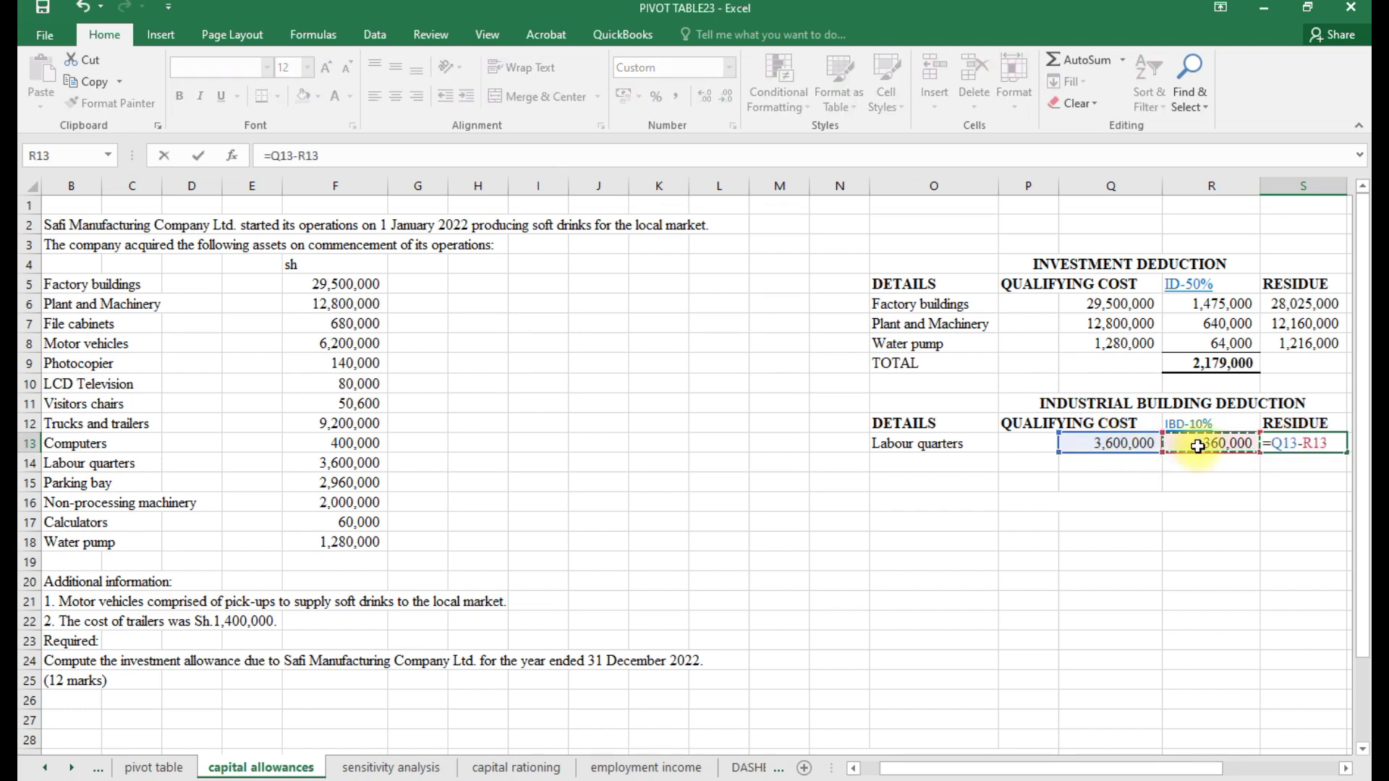
key("Return")
- Add a TOTAL row summing the deduction to 360,000 with the top and thick bottom border
left_click(977, 465)
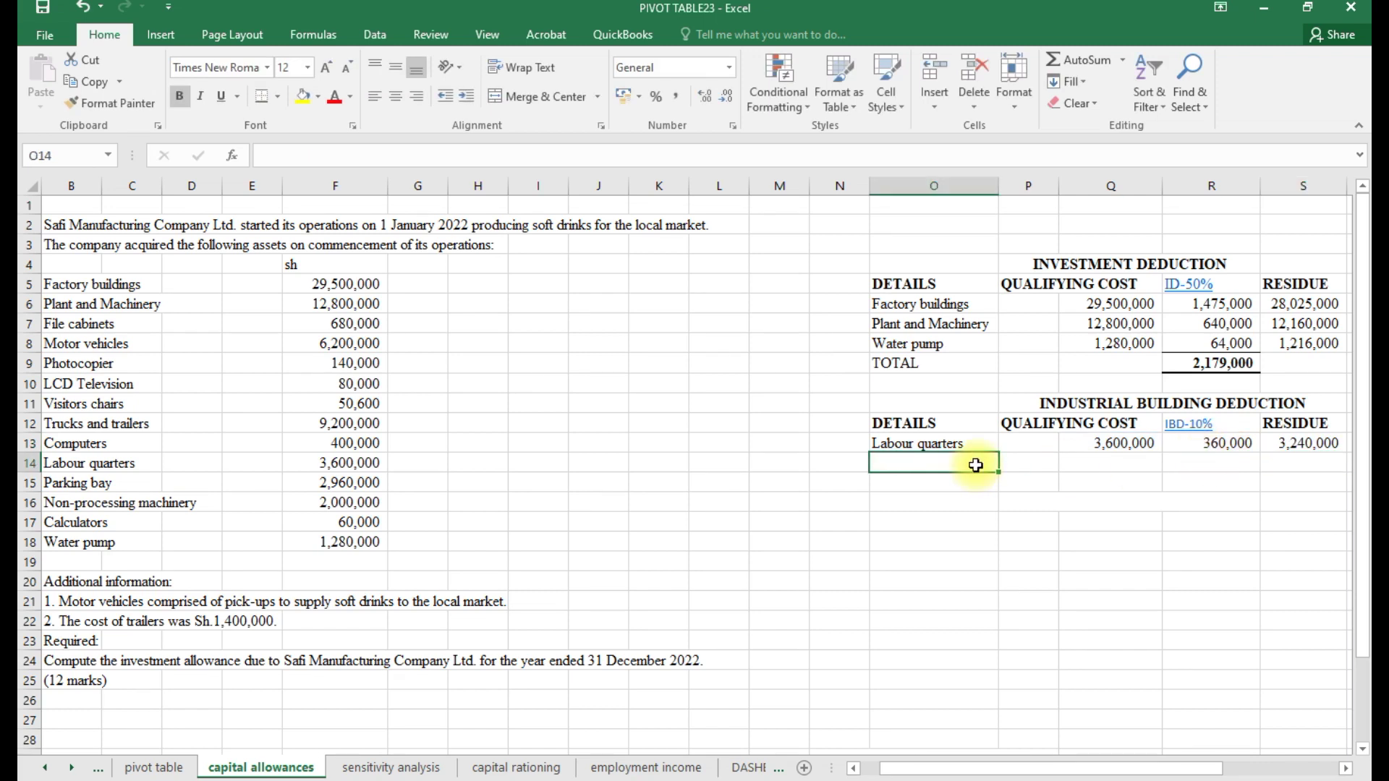
type("TOTAL")
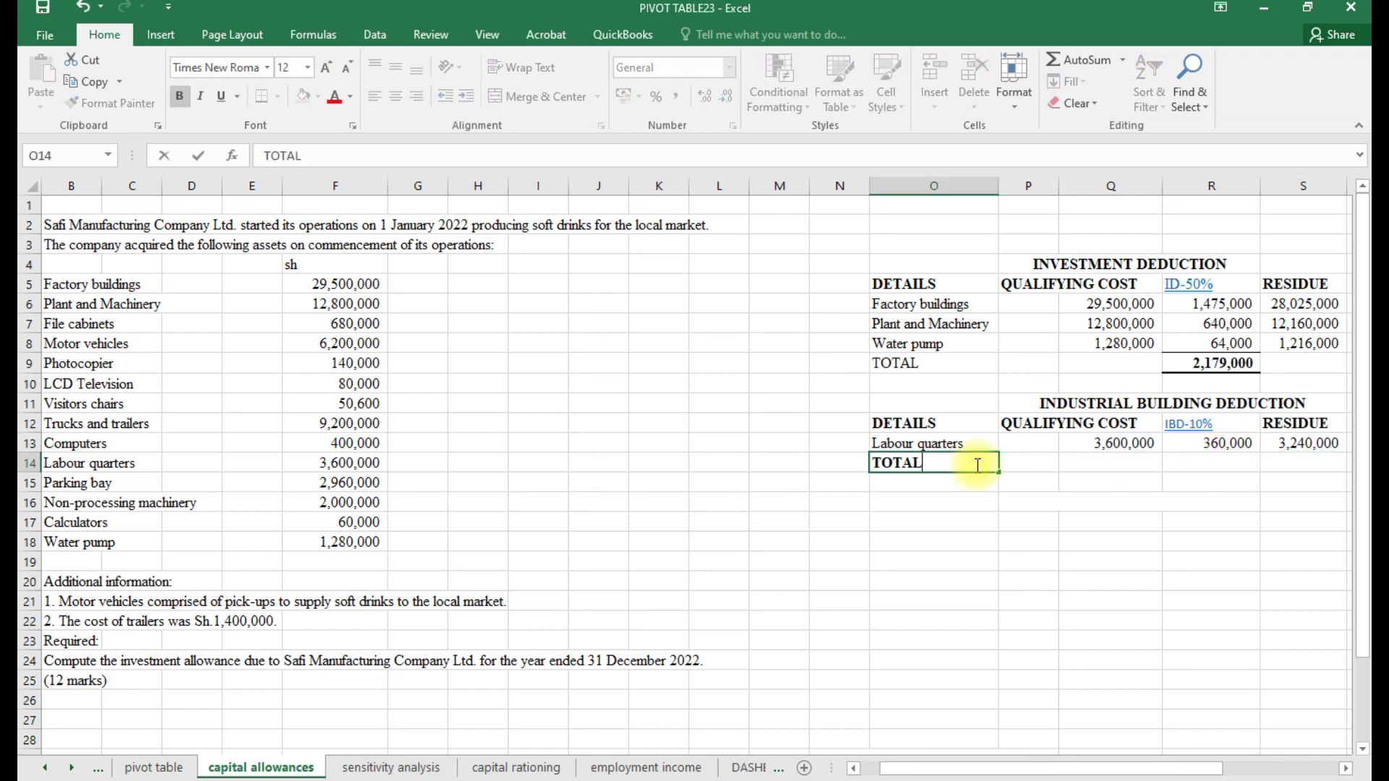
left_click(1231, 465)
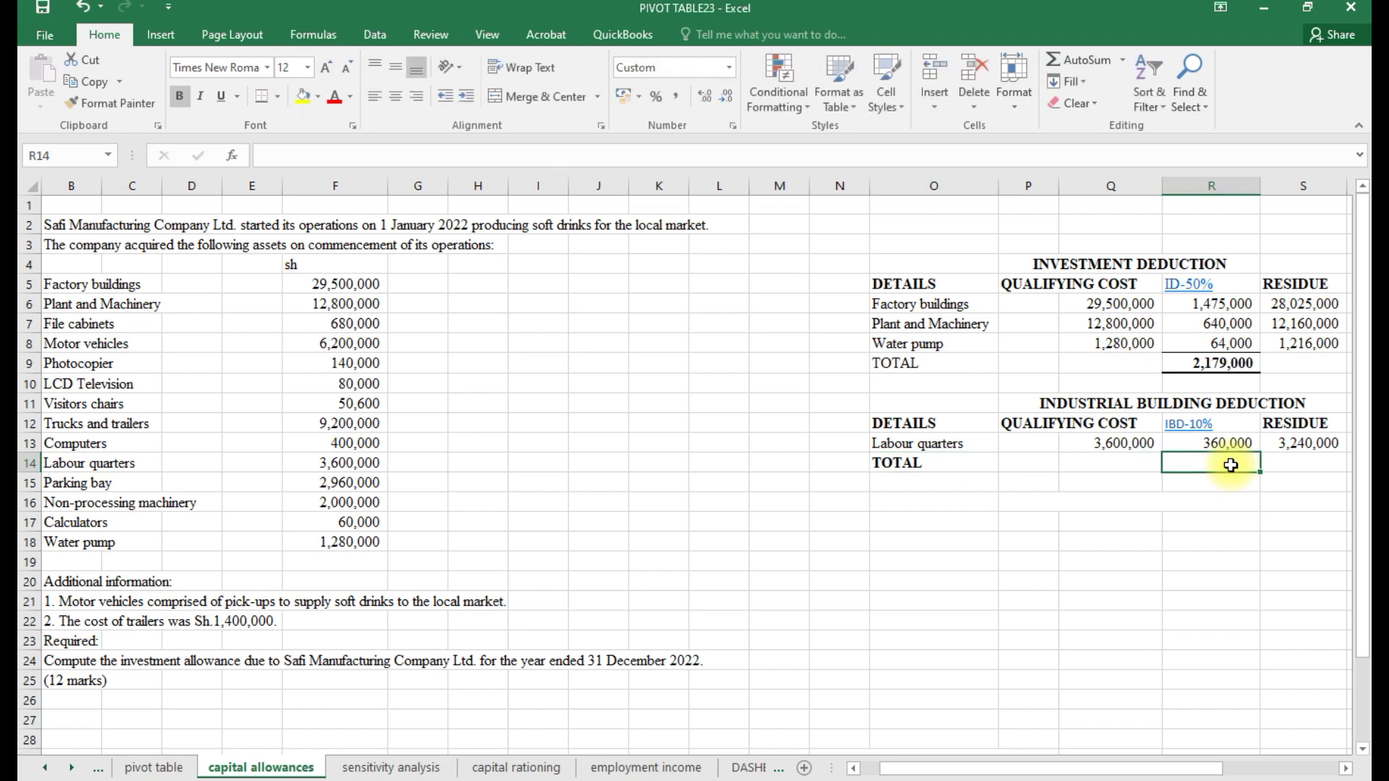
key("alt+equal")
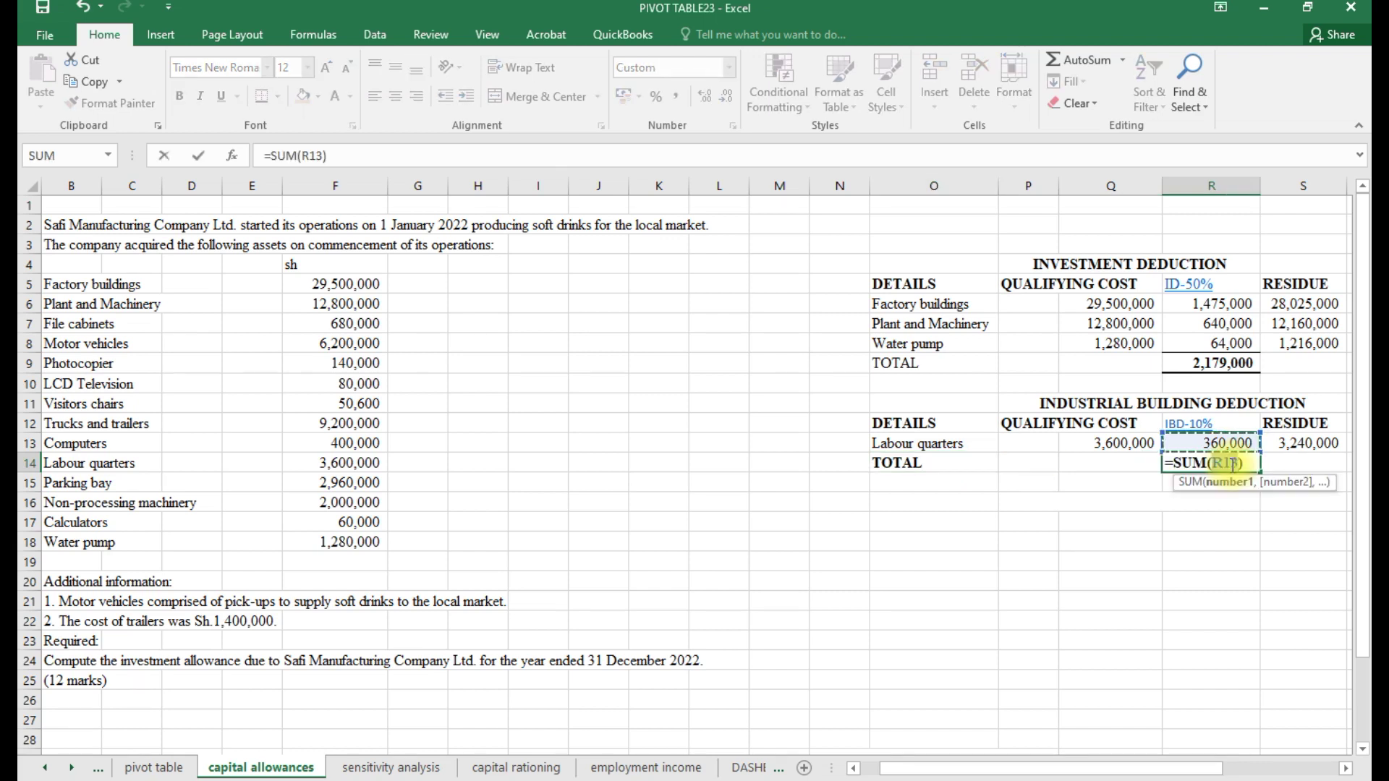
key("Return")
left_click(1231, 465)
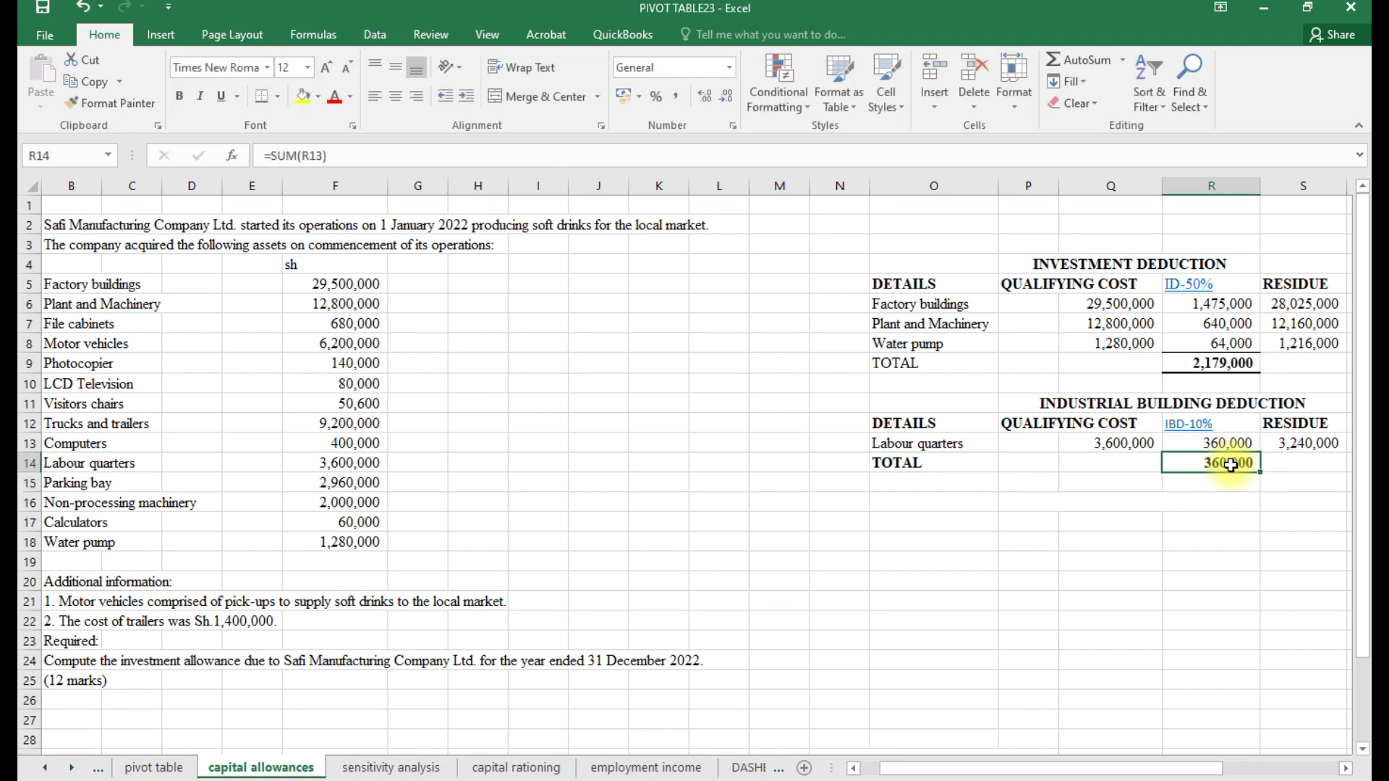
left_click(266, 96)
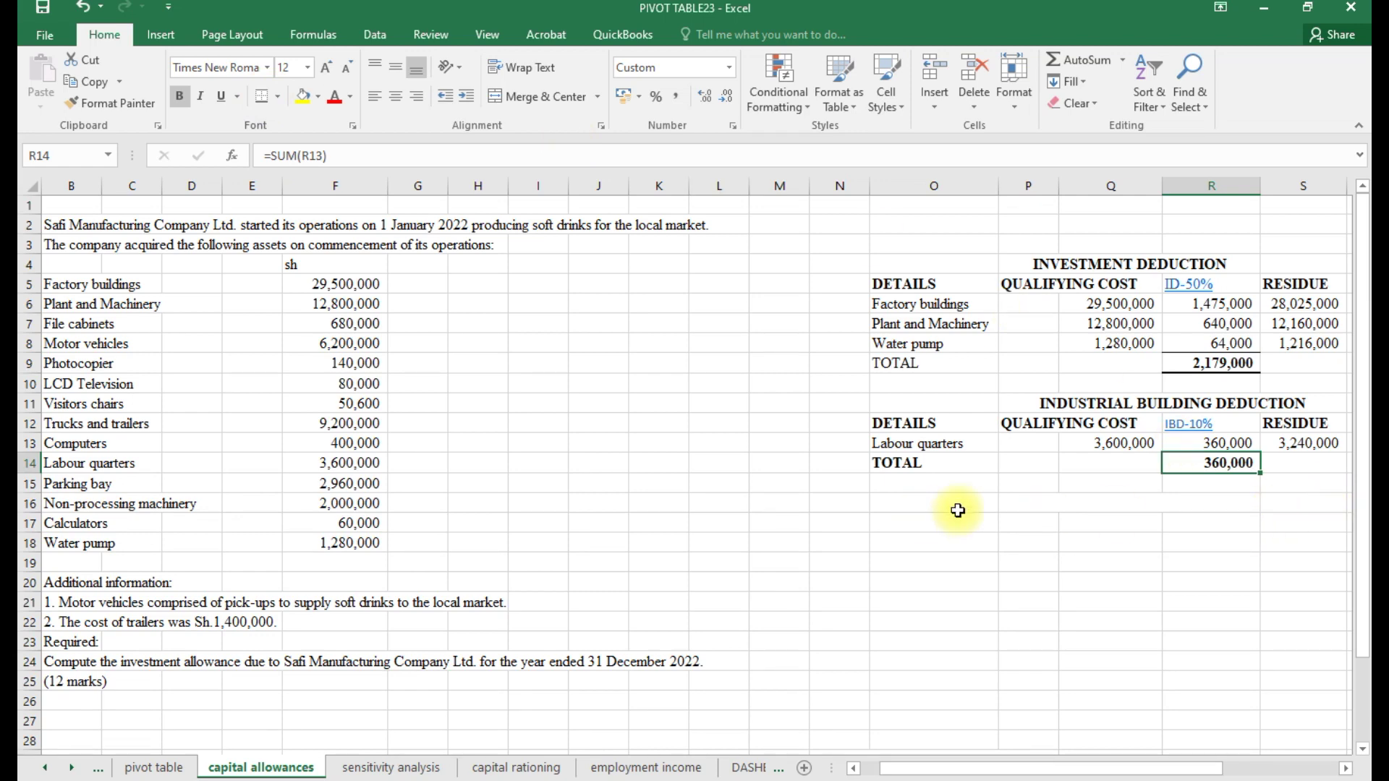
left_click(1040, 504)
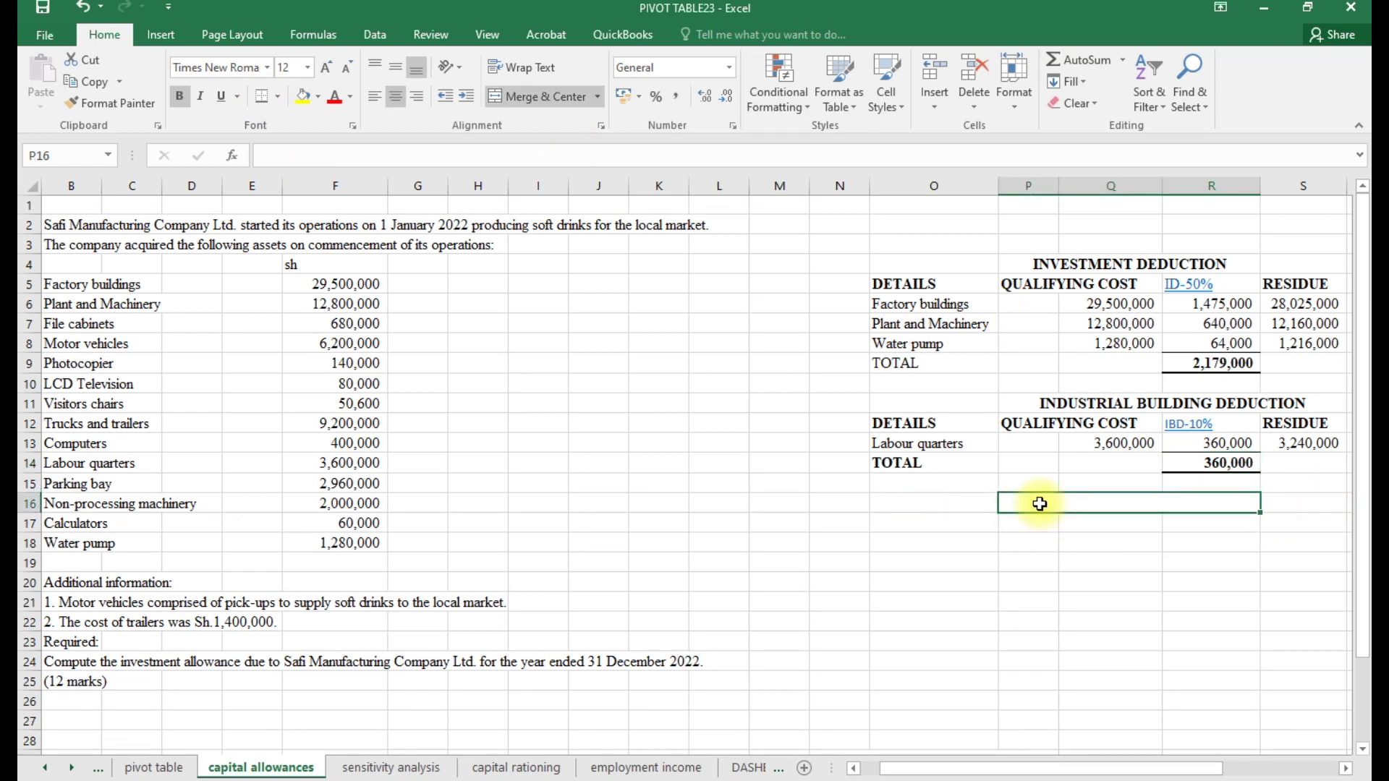
- Enter the WEAR AND TEAR ALLOWANCE title and a DETAILS heading linked to O5
type("WEAR")
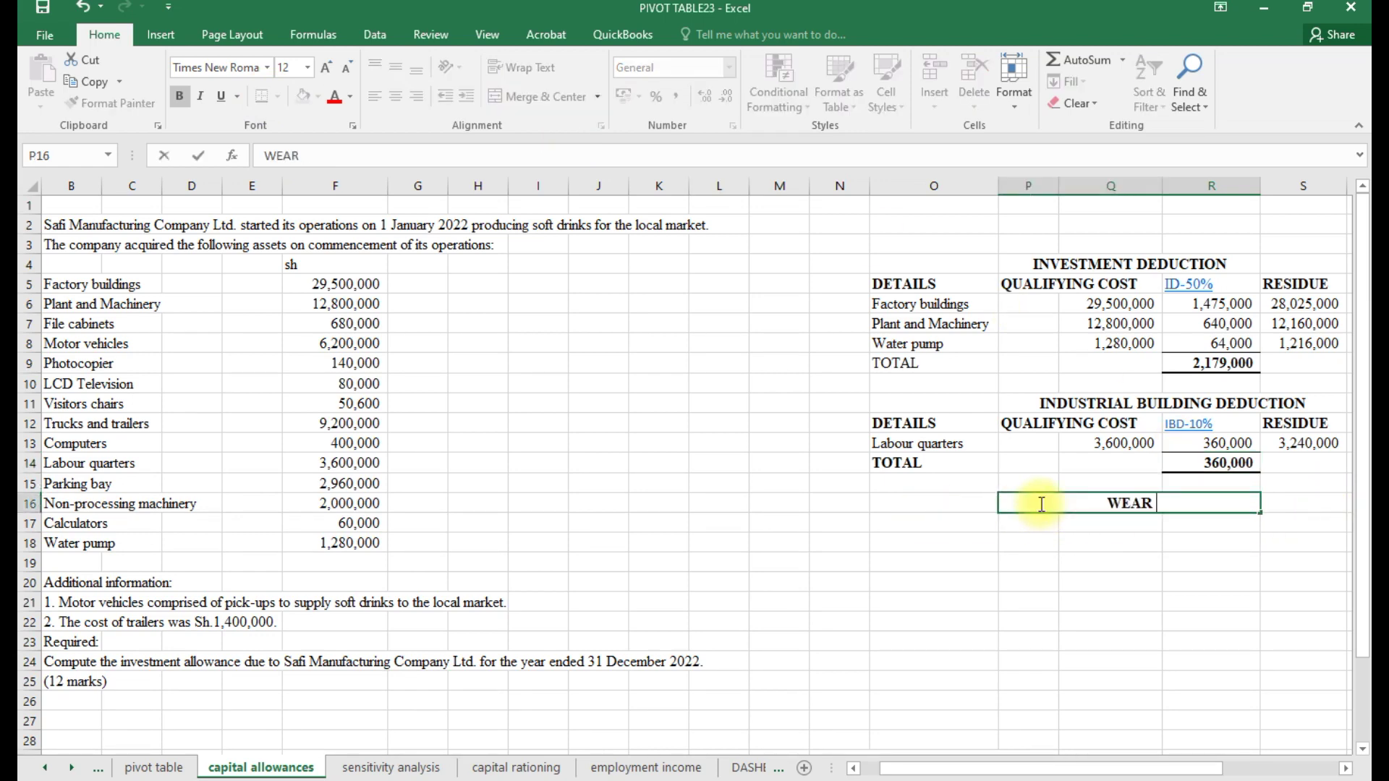
type(" AND TEAR AL")
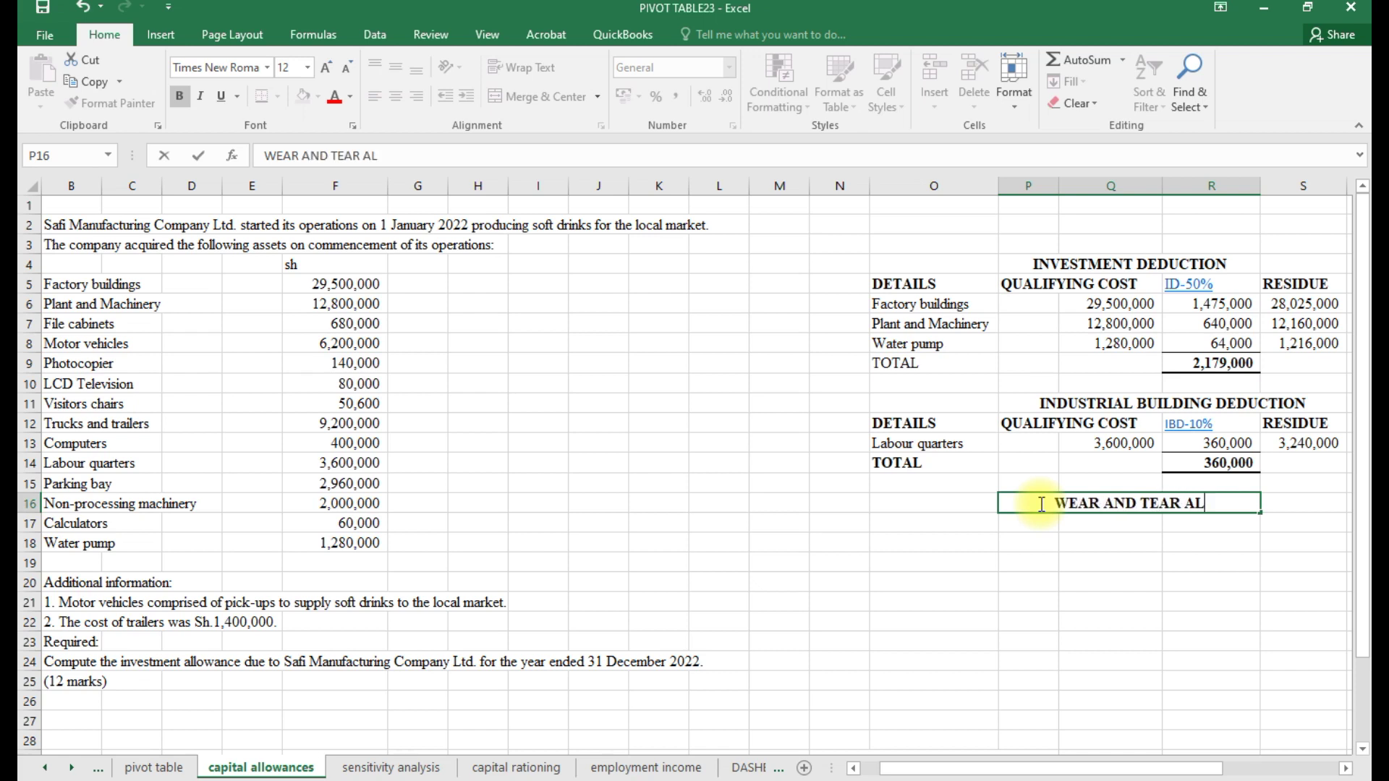
type("LOWANCE")
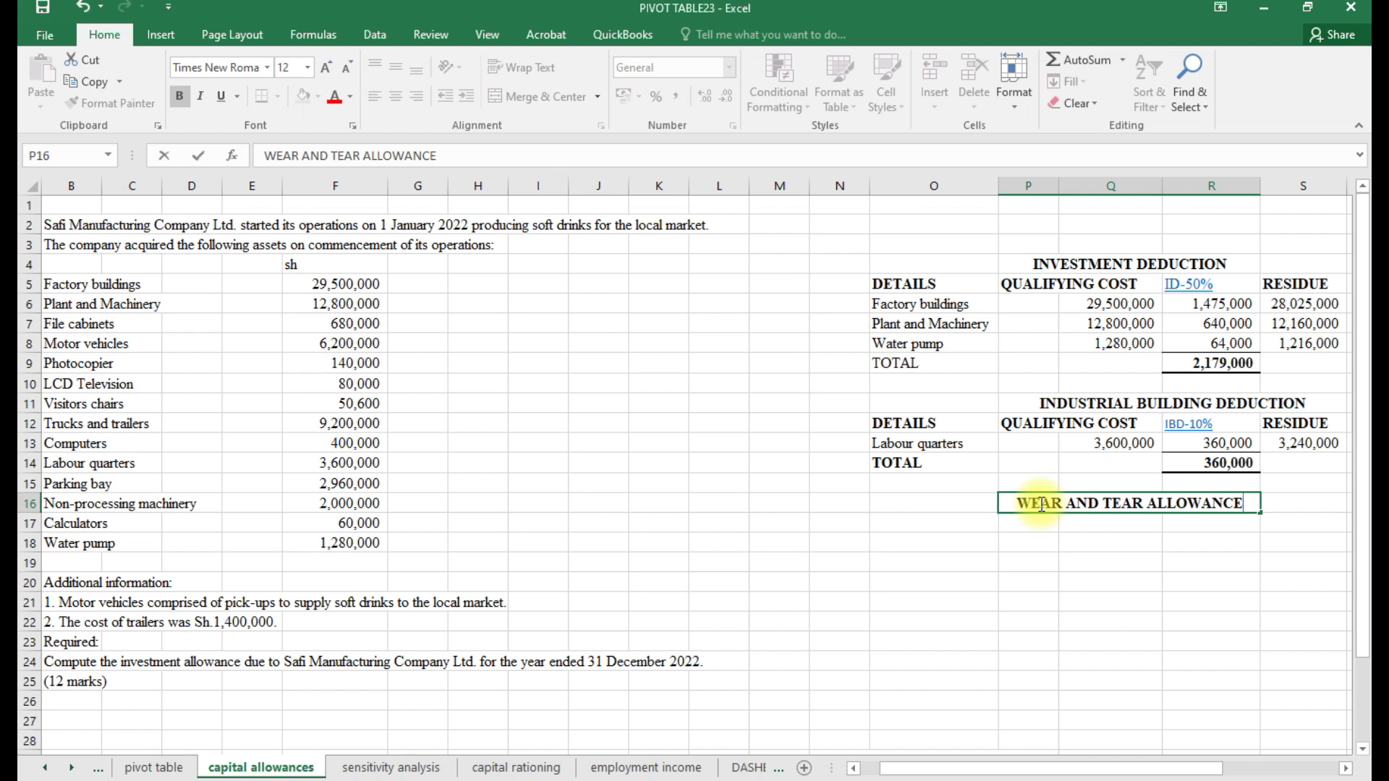
left_click(909, 522)
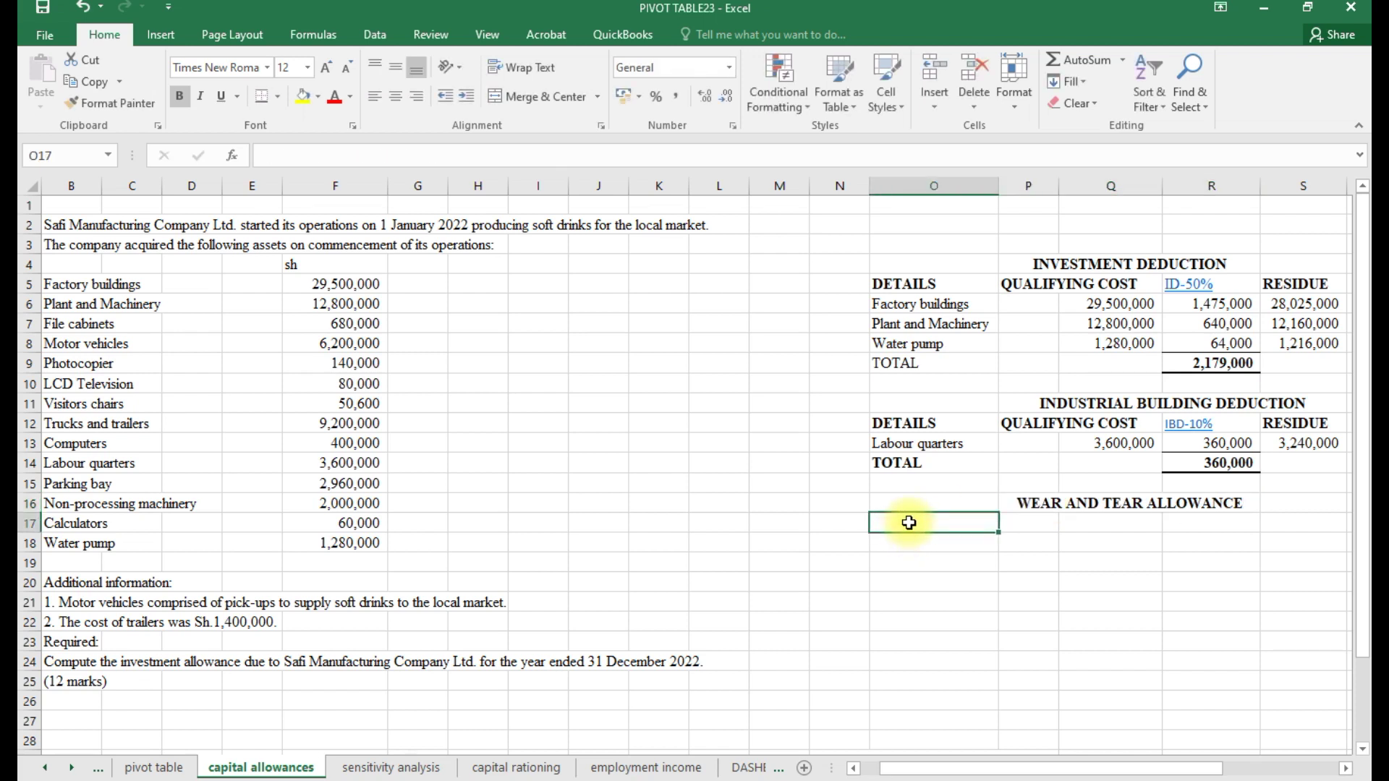
type("=")
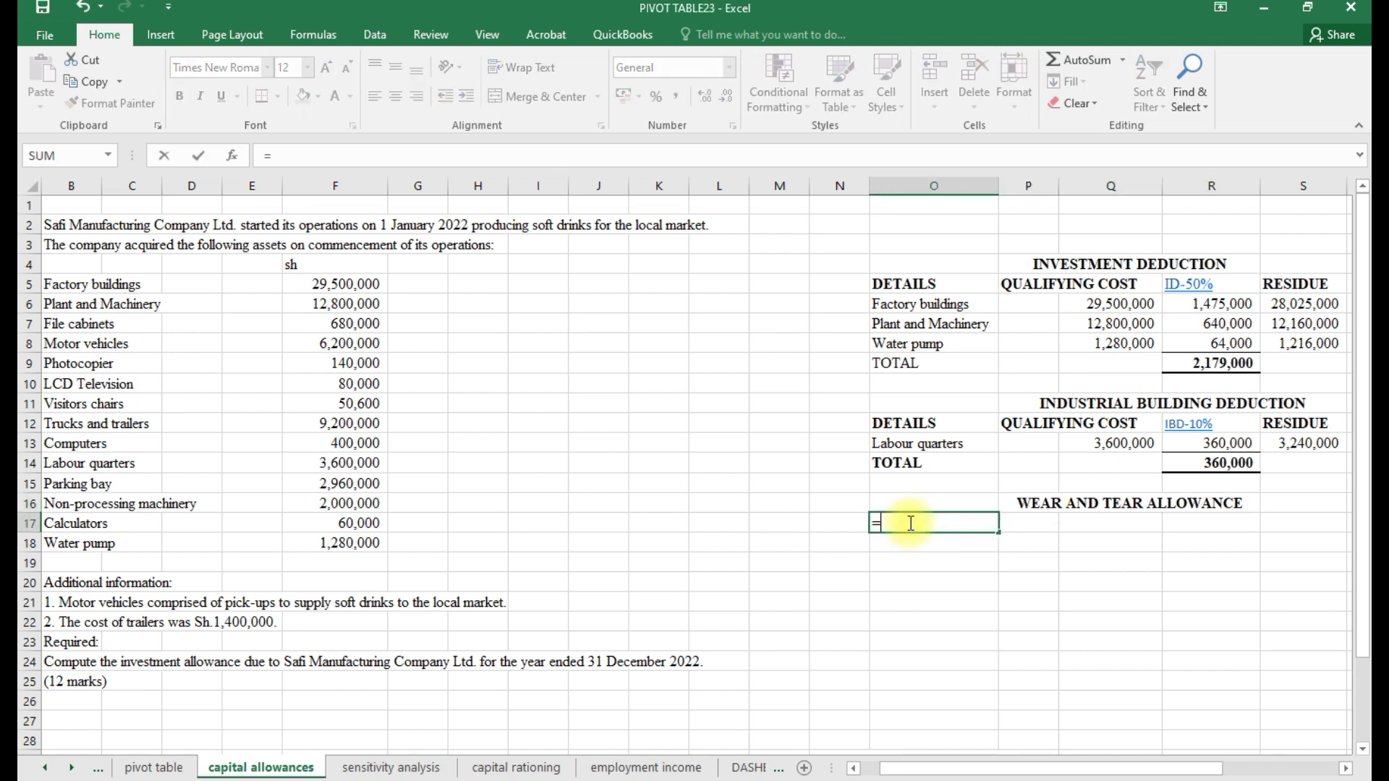
left_click(897, 289)
key("Return")
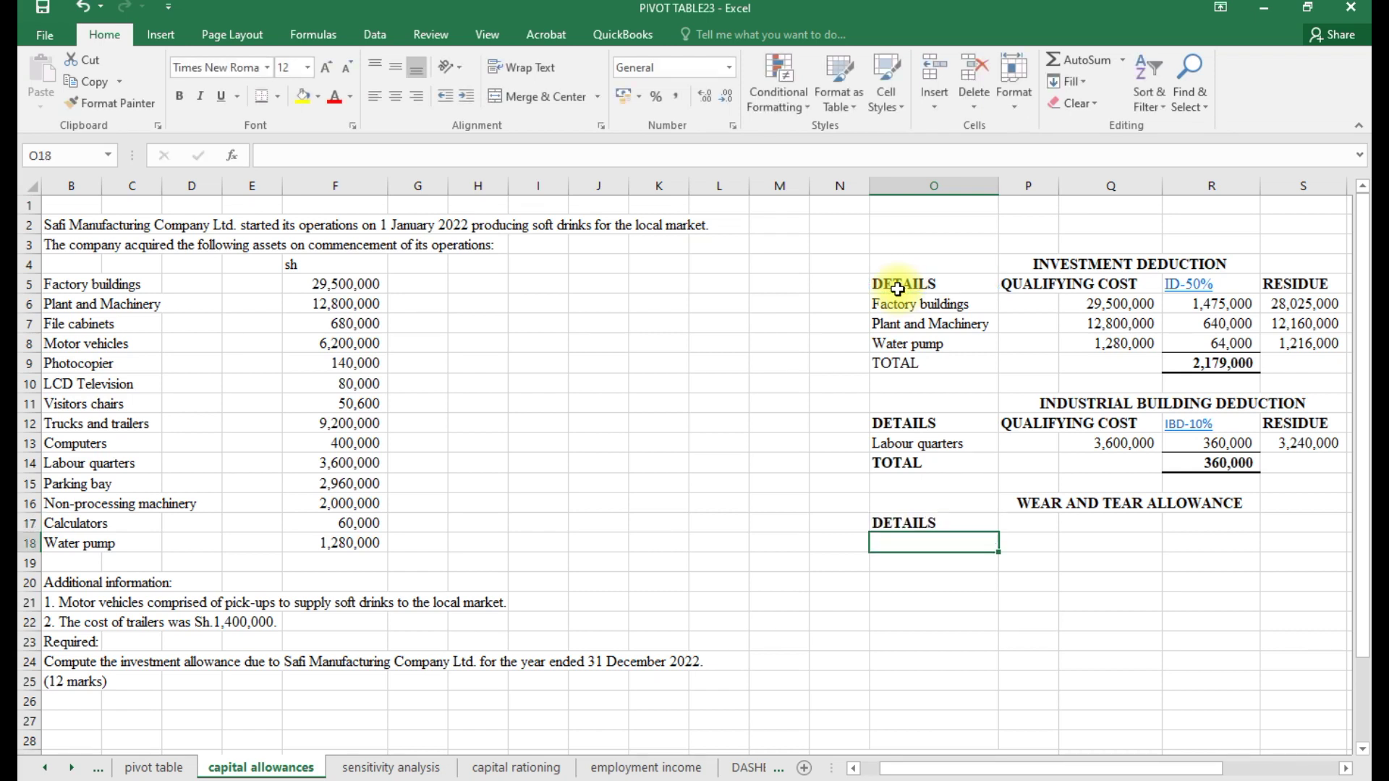
- Add the headings CATEGORY 1-25% in P17 and CATEGORY II-10% in R17
left_click(1041, 522)
type("C")
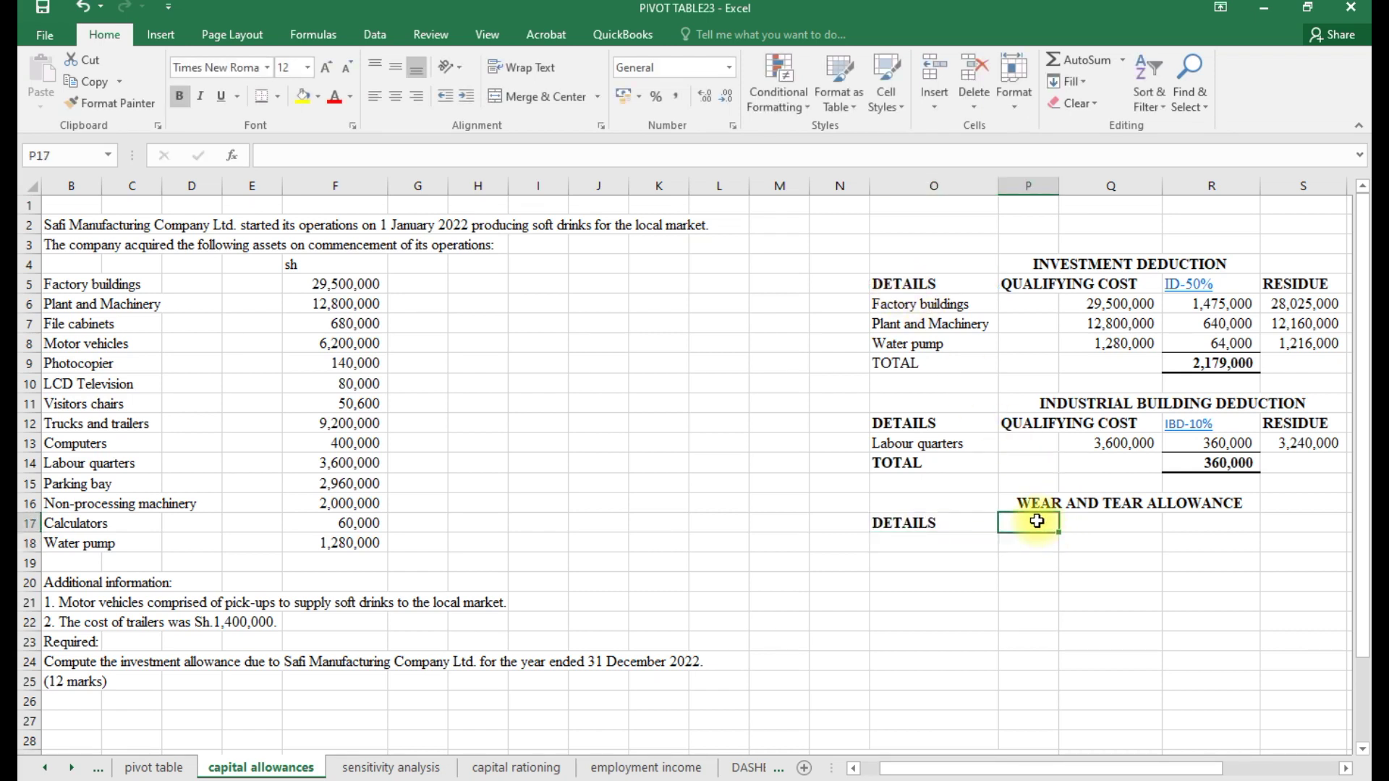
type("ATEGORY 1-25")
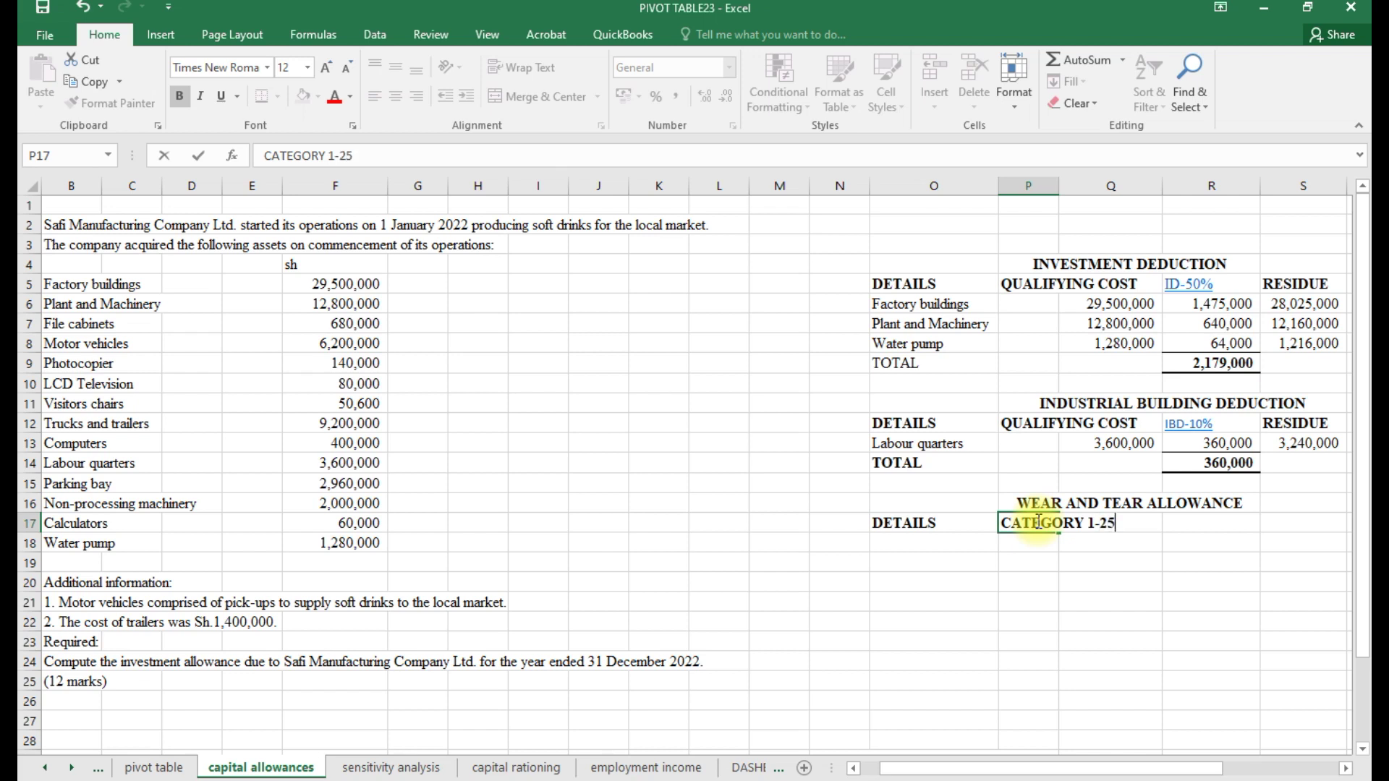
type("%")
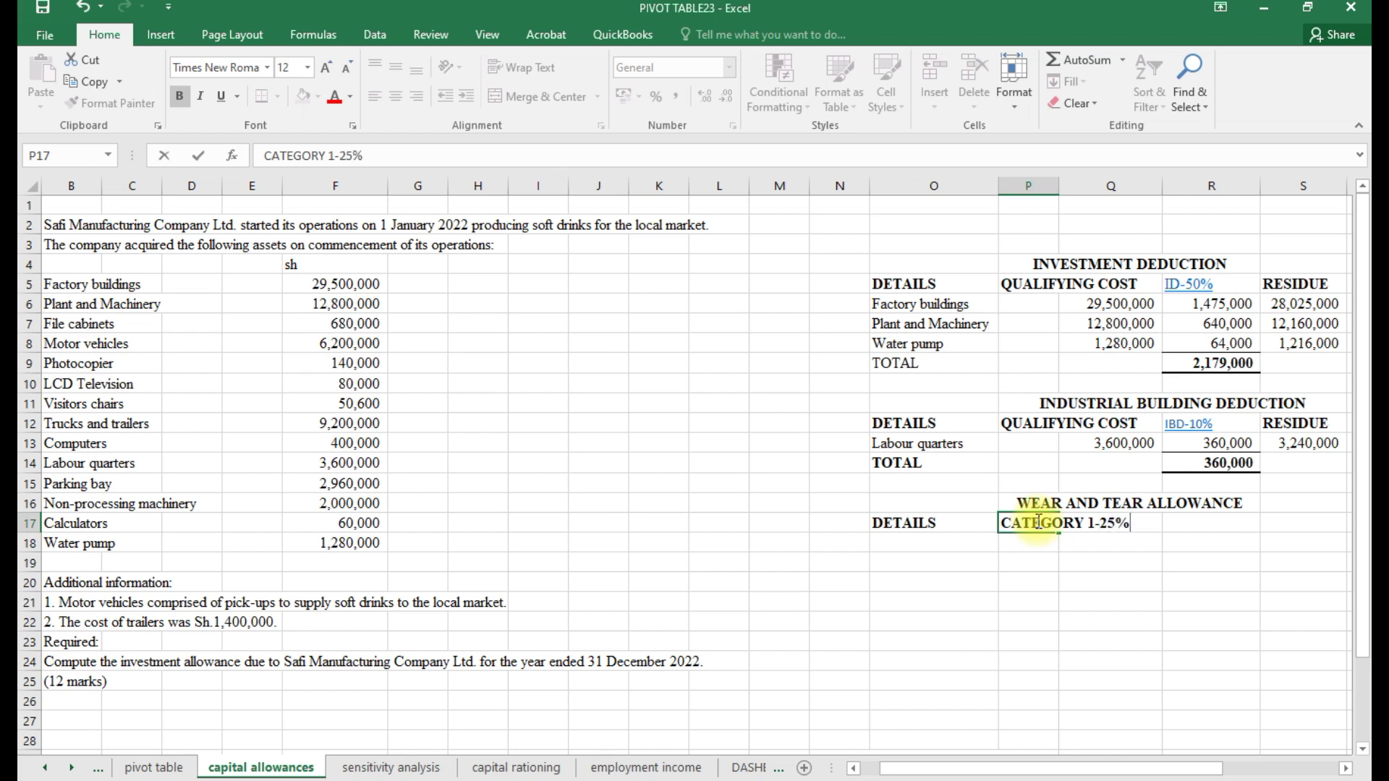
left_click(1205, 520)
type("C")
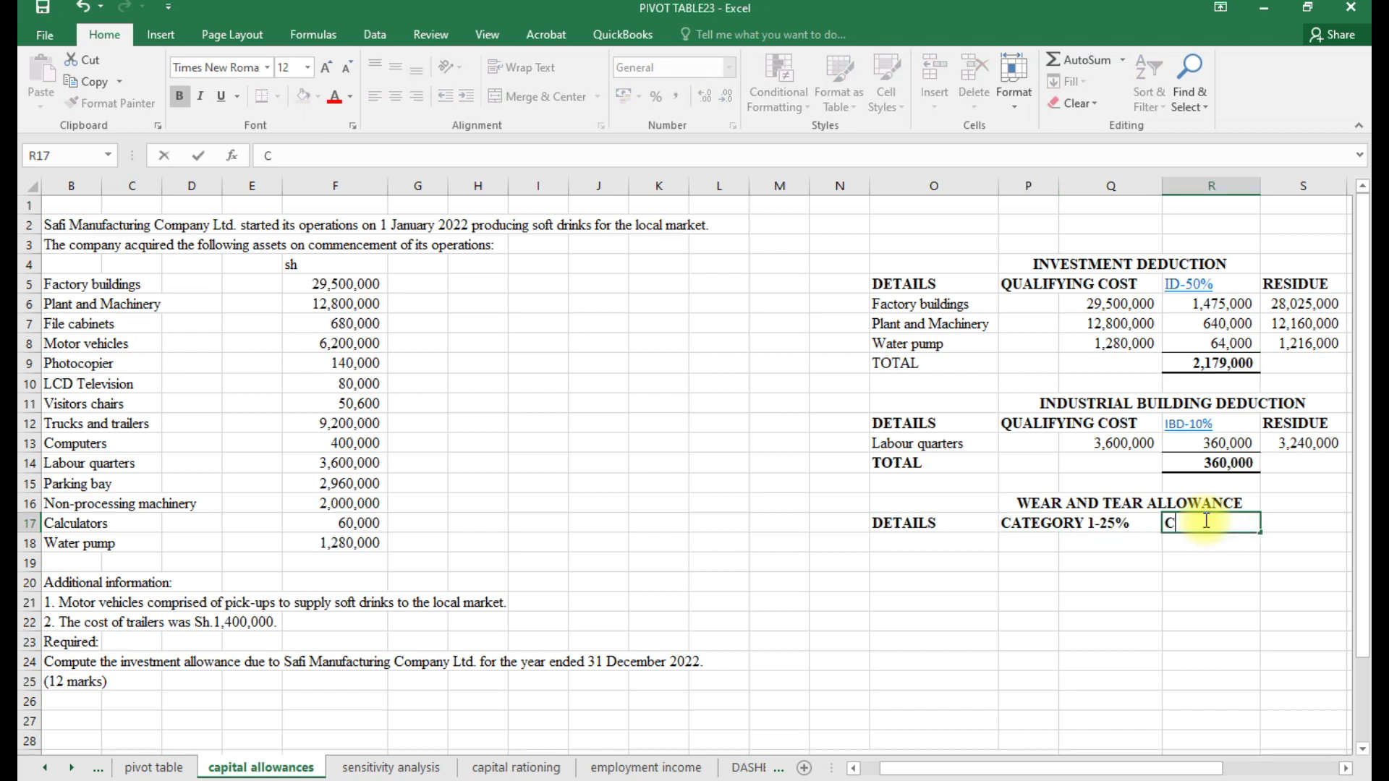
type("ATEGORY II")
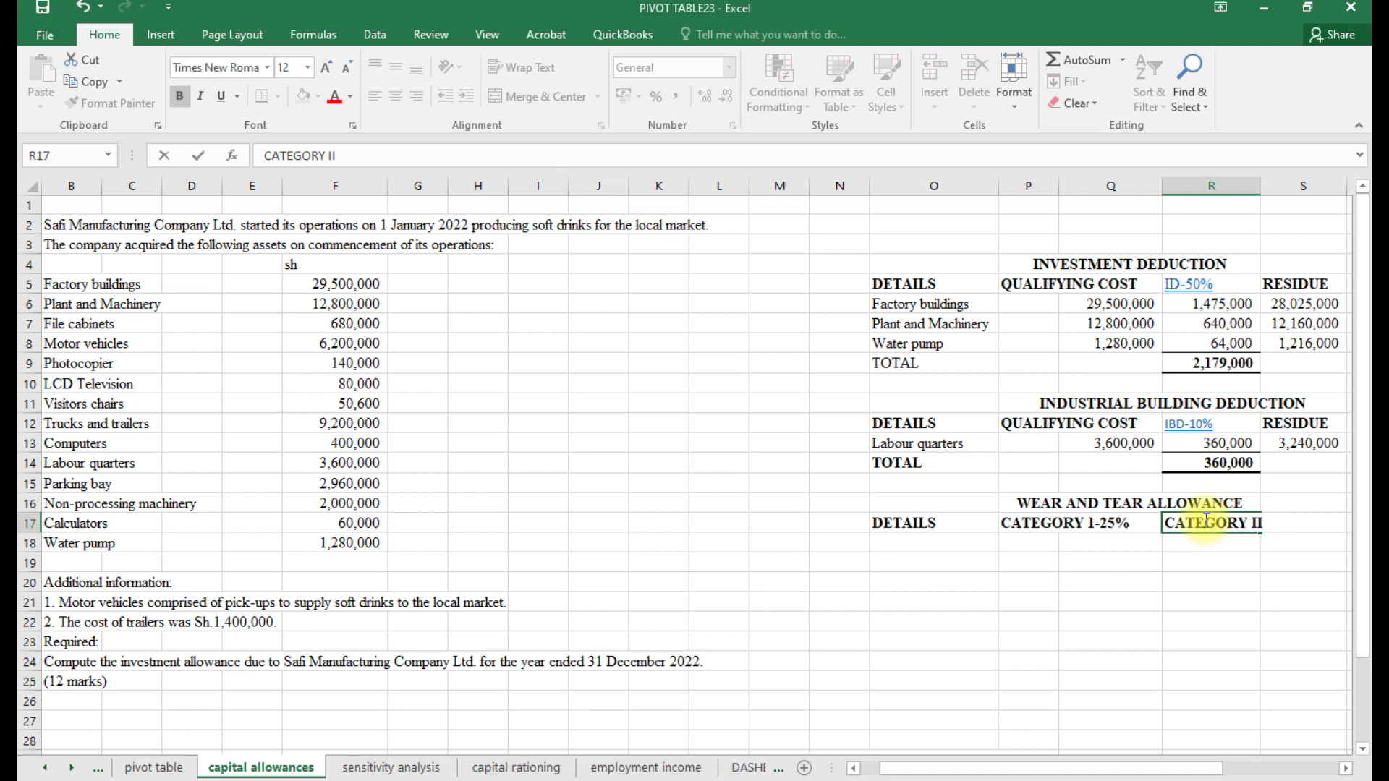
type("-10%")
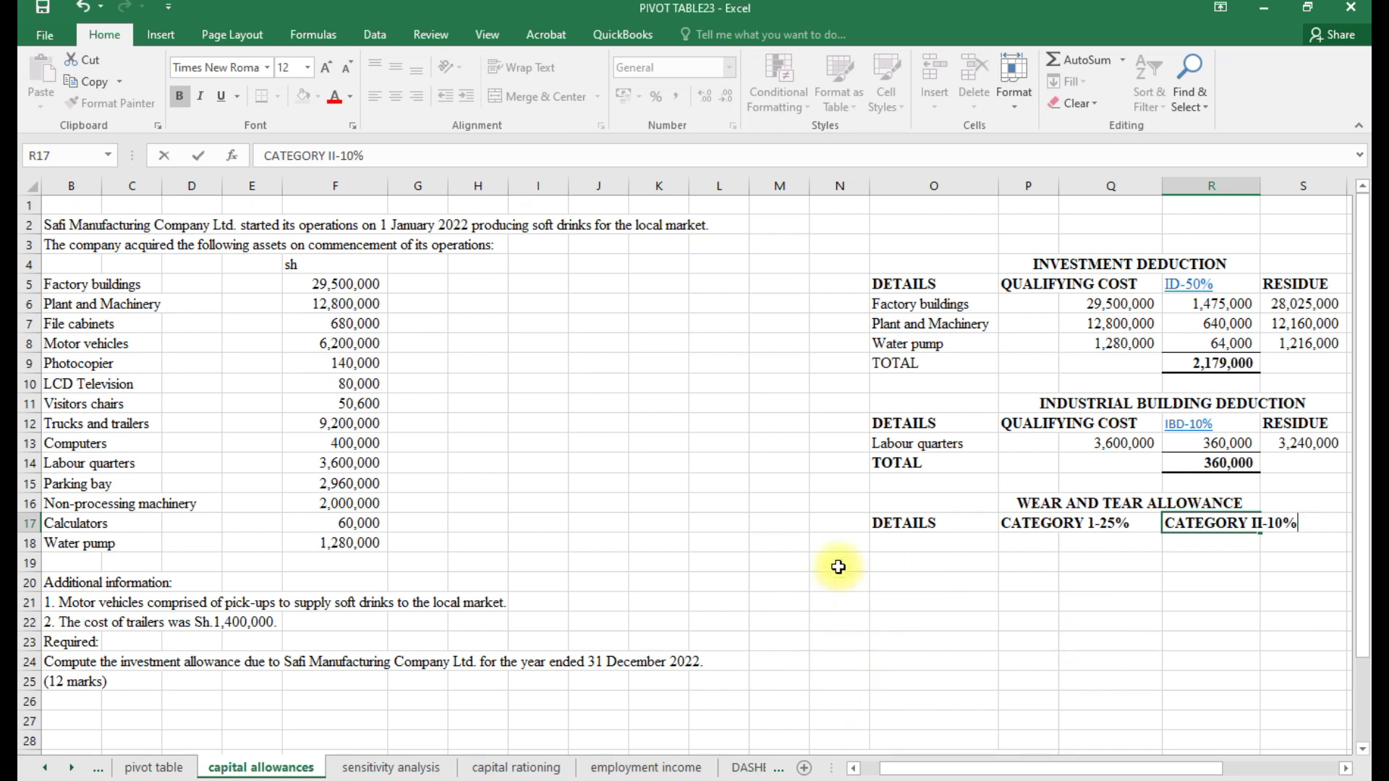
left_click(890, 539)
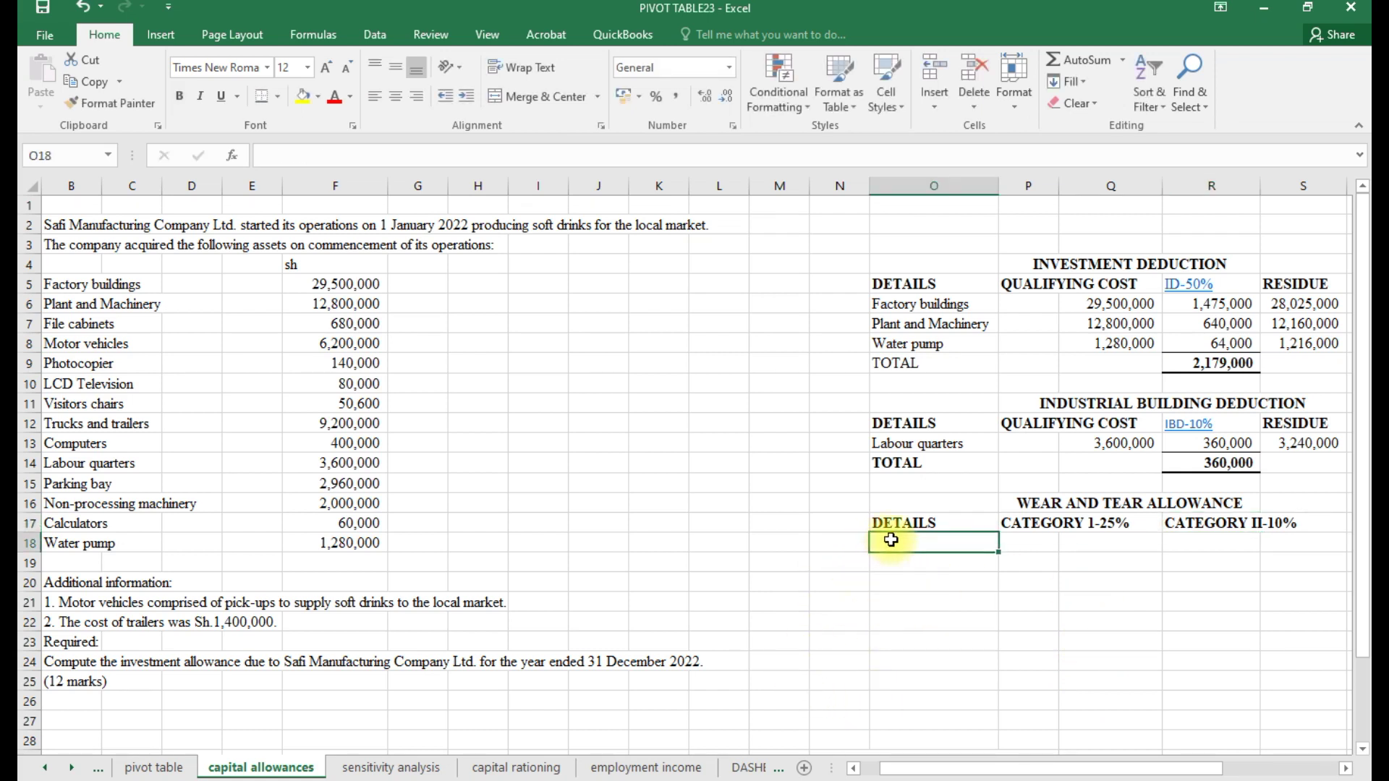
- Link the first DETAILS rows to File cabinets, Motor vehicles, Photocopier and LCD Television (=B7 to =B10)
type("=")
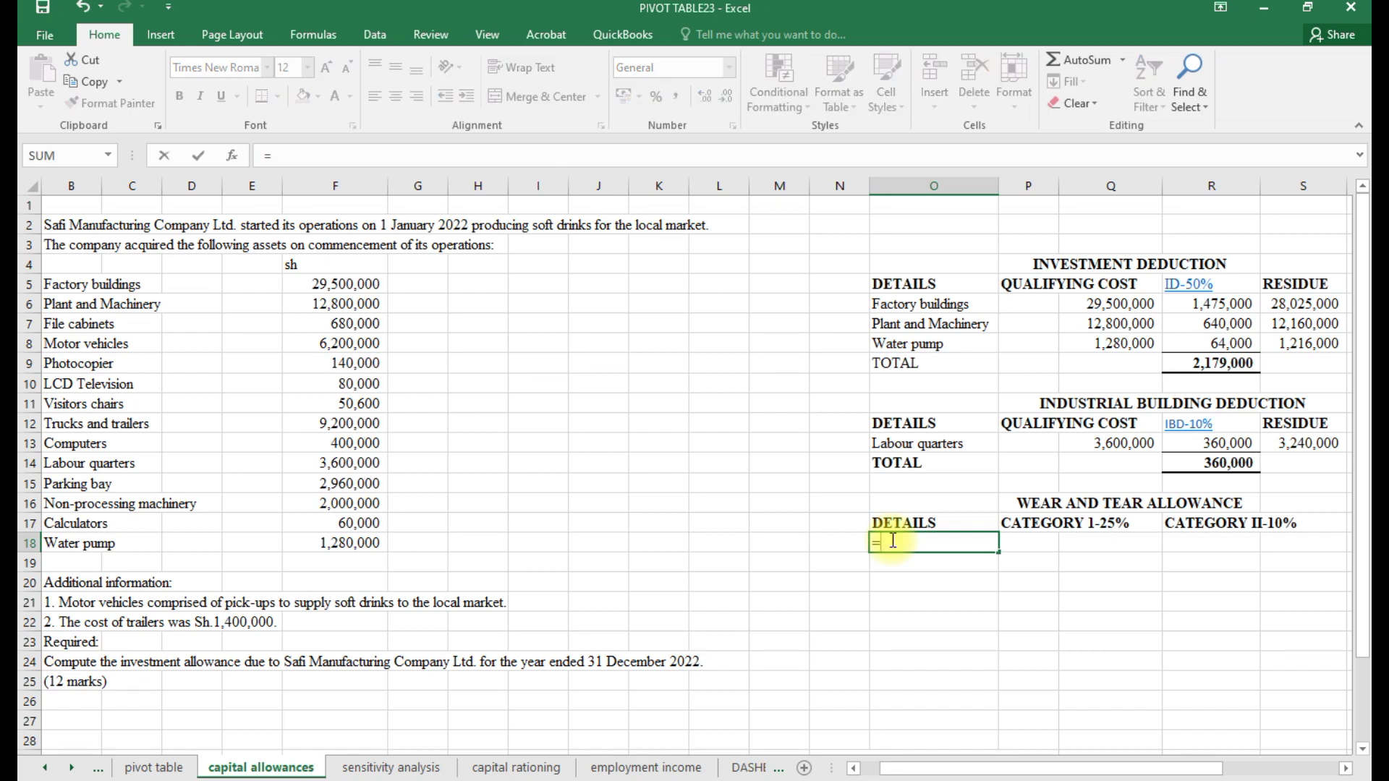
left_click(89, 327)
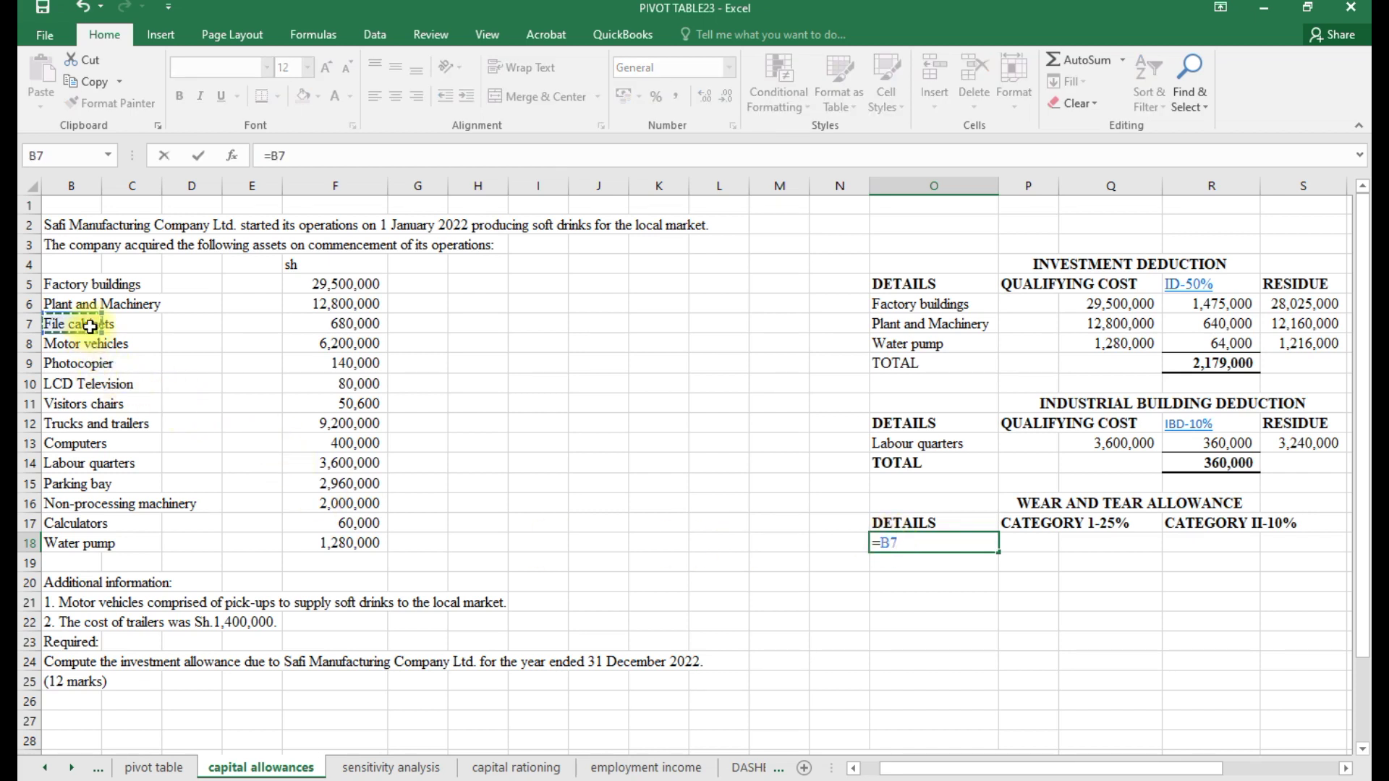
key("Return")
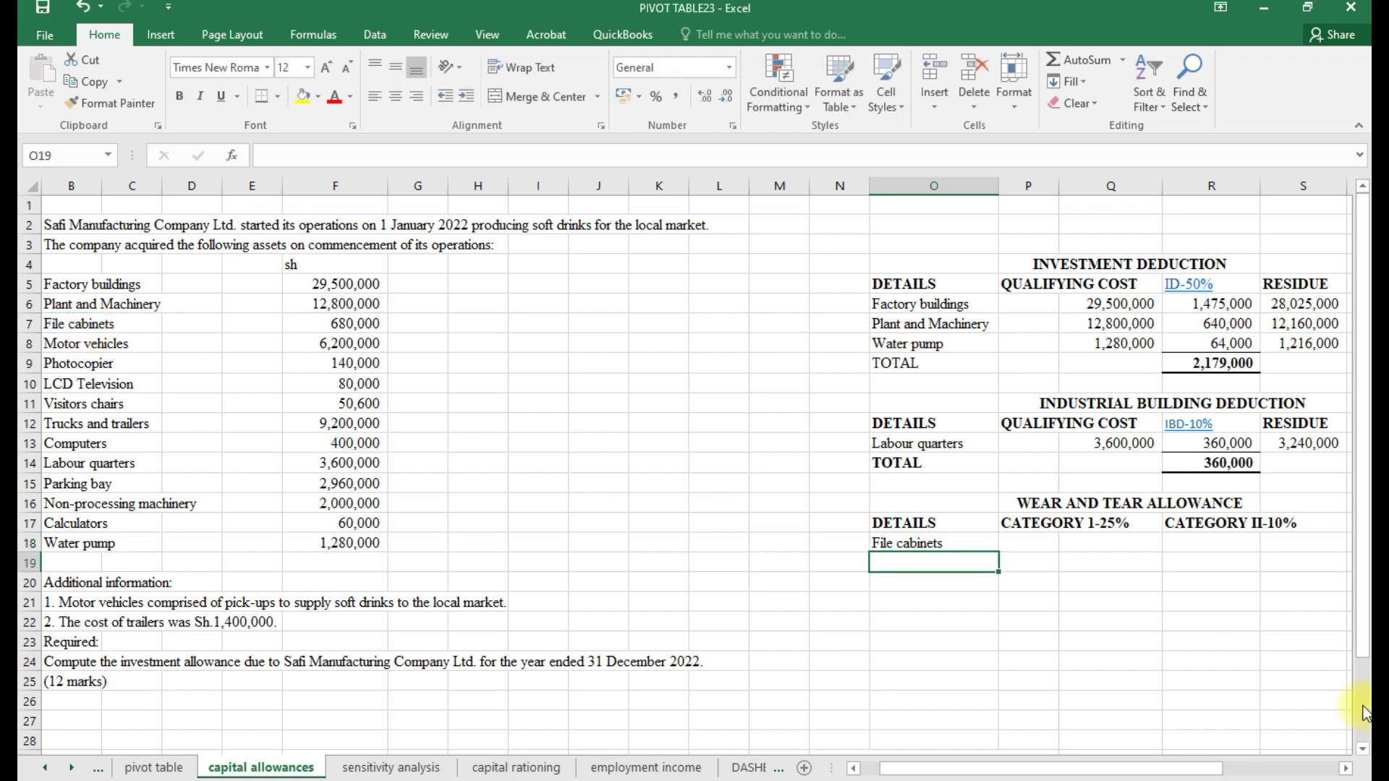
type("=")
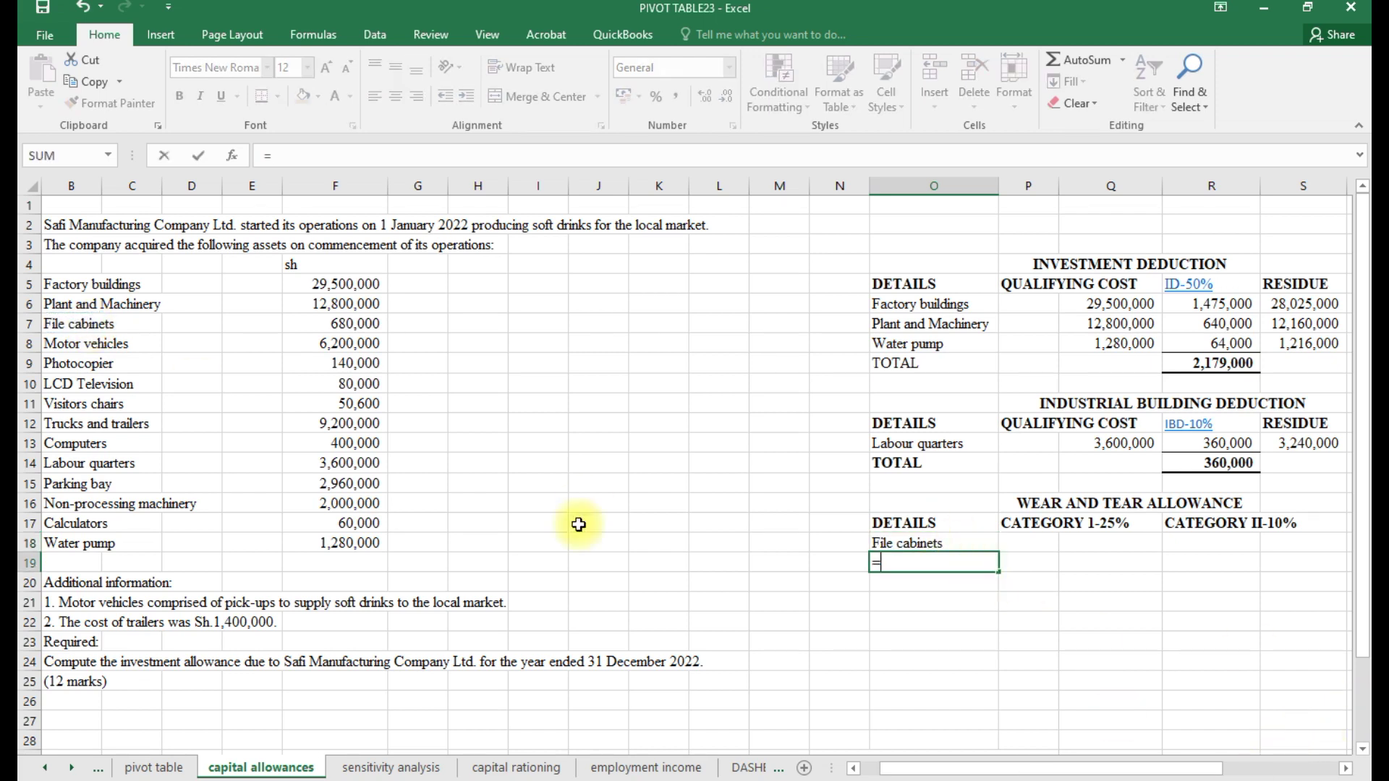
left_click(103, 346)
key("Return")
type("=")
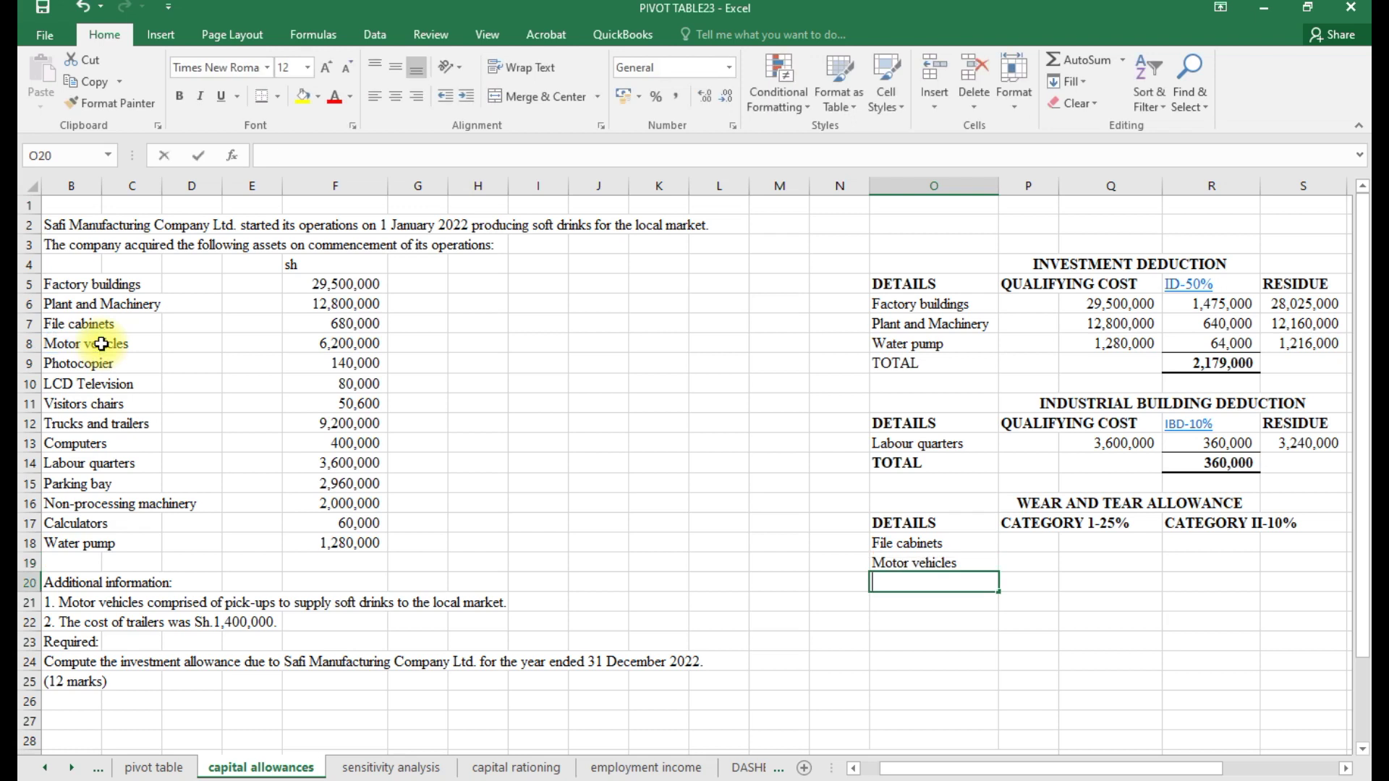
left_click(66, 368)
key("Return")
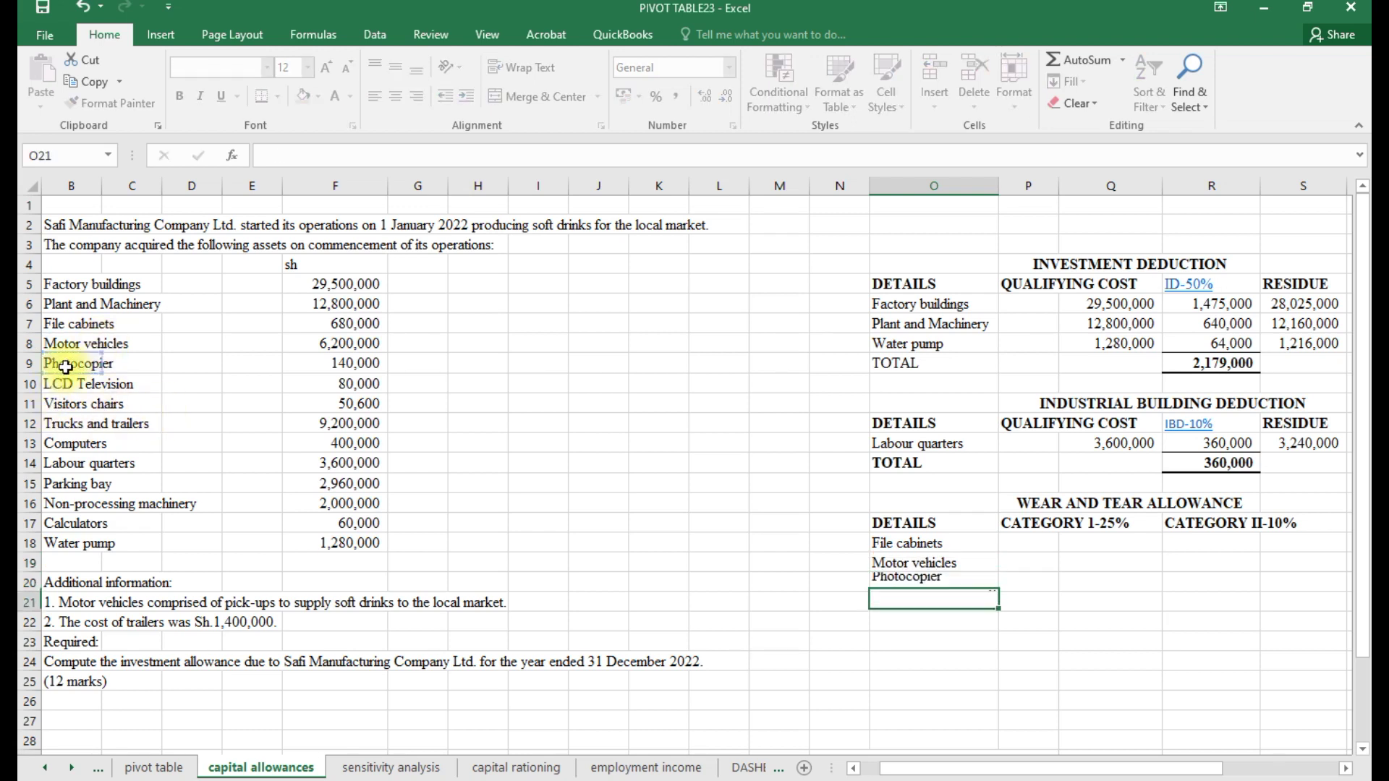
type("=")
left_click(66, 387)
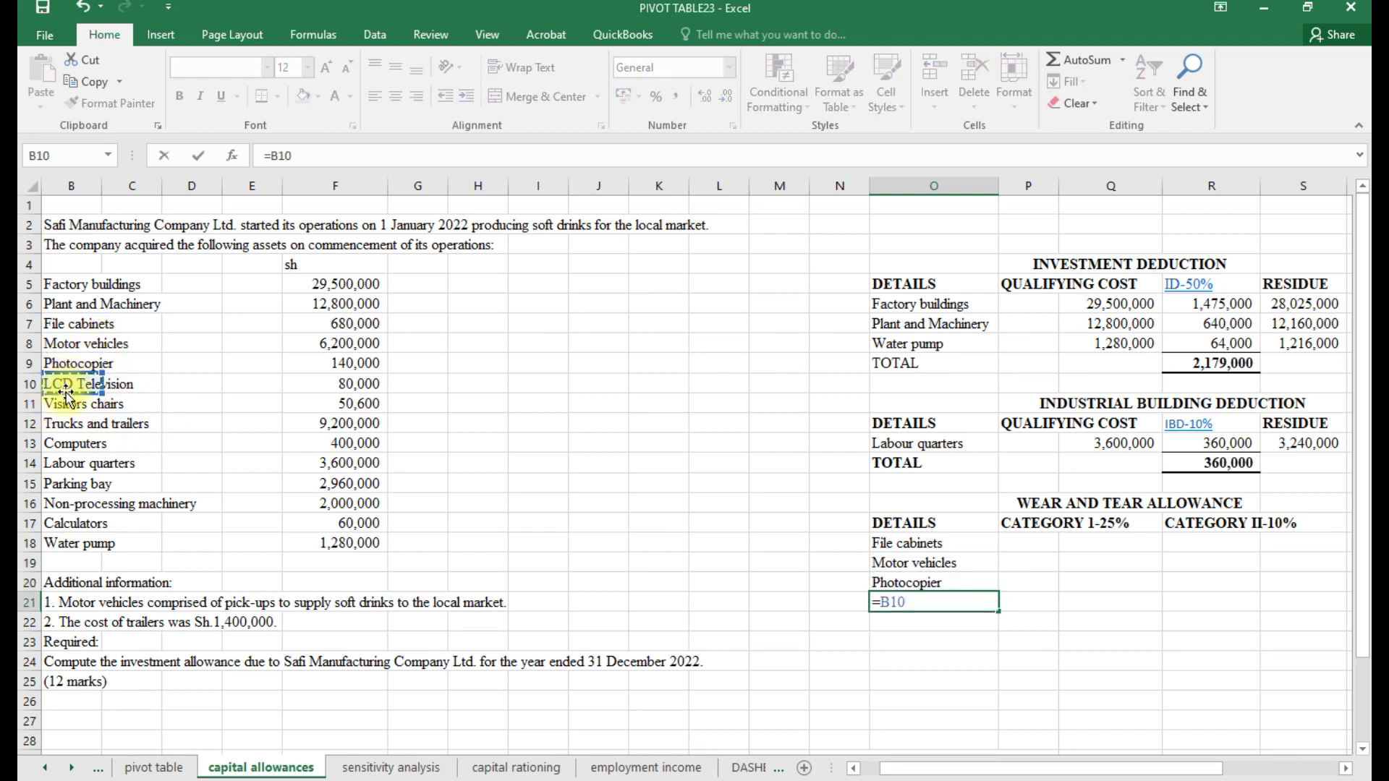
key("Return")
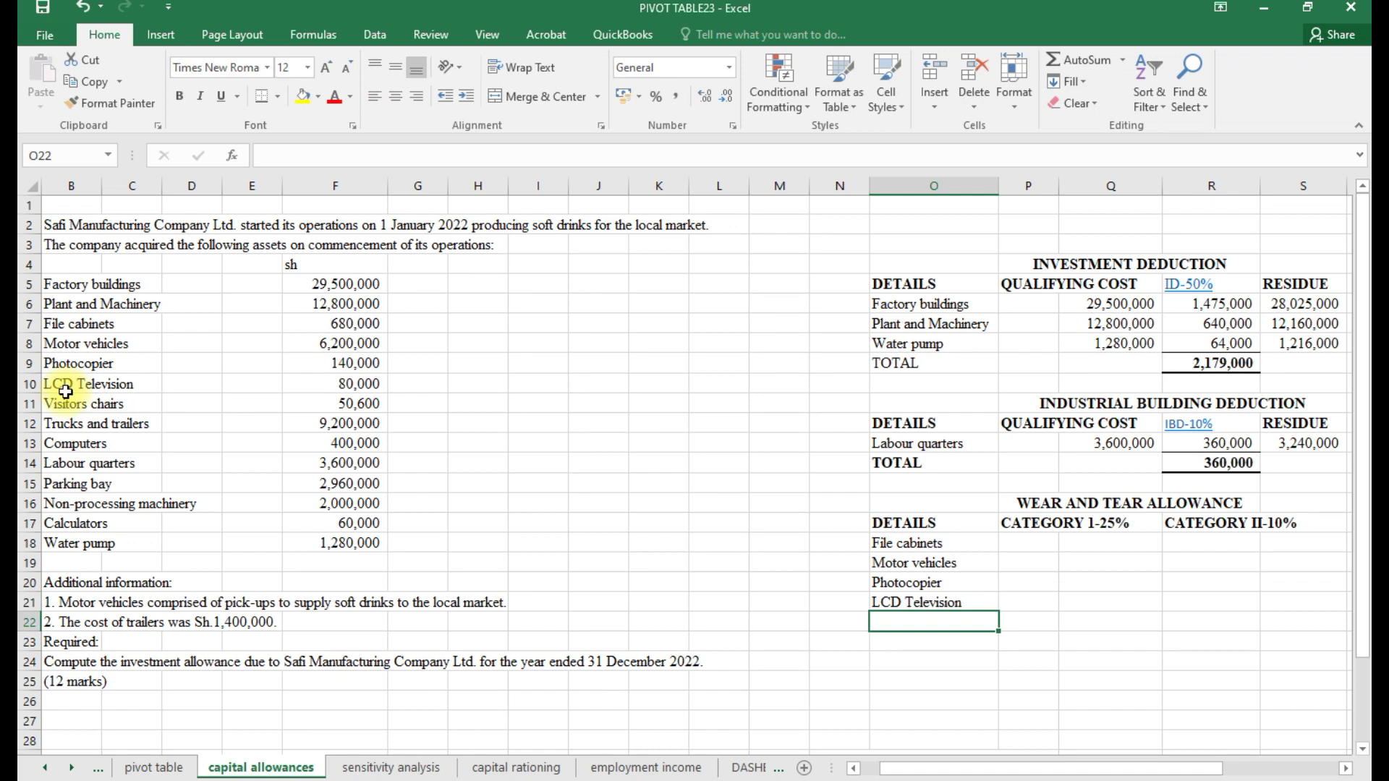
- Link the remaining rows to Visitors chairs, Trucks and trailers, Computers, Non-processing machinery and Calculators
left_click(61, 403)
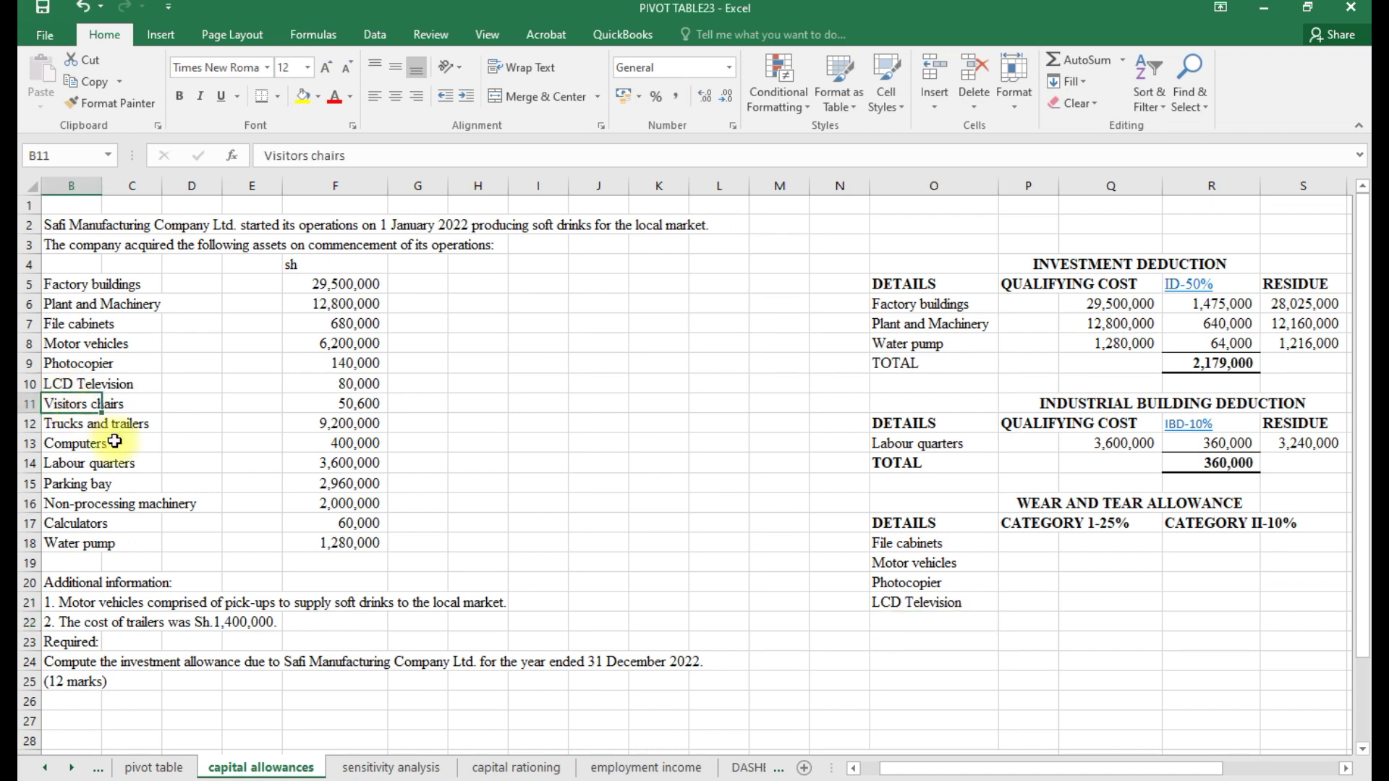
left_click(881, 621)
type("=")
left_click(63, 405)
key("Return")
type("=")
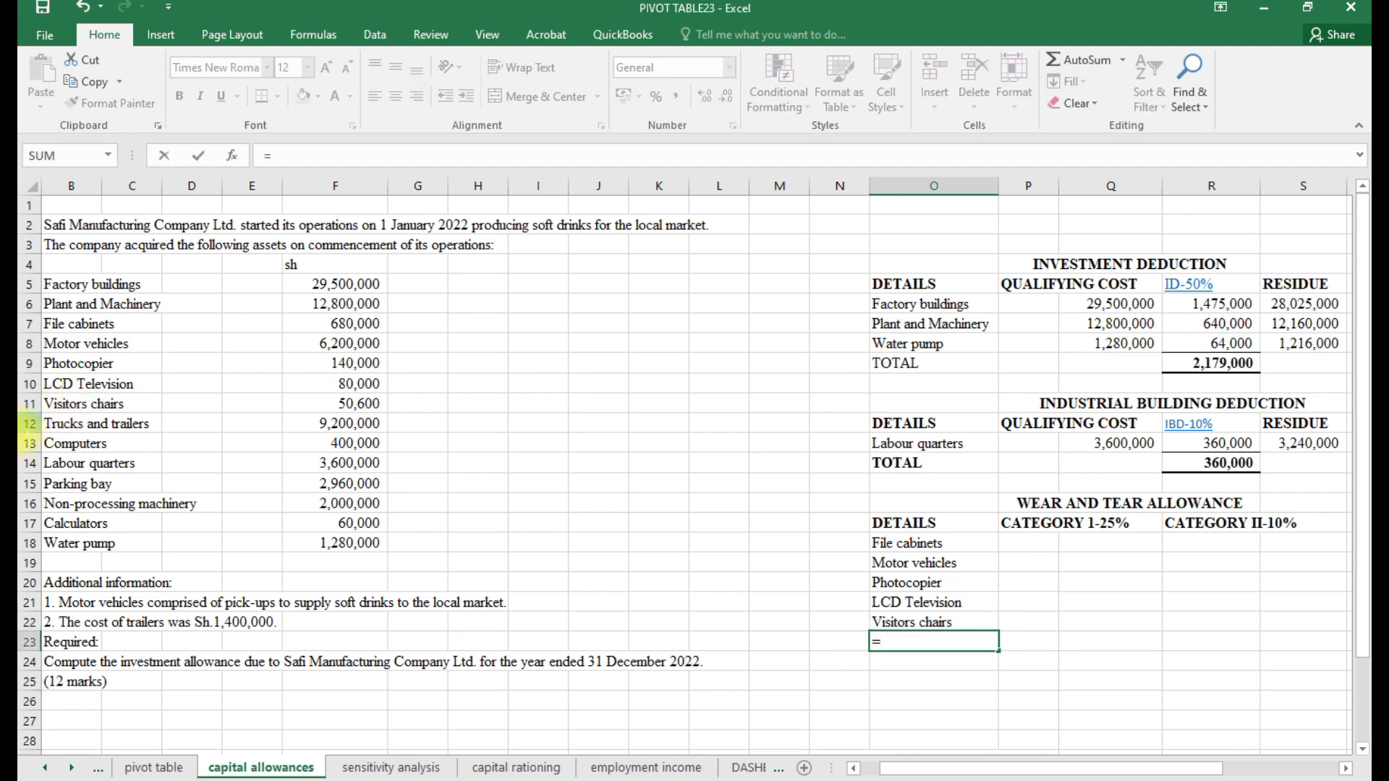
left_click(71, 427)
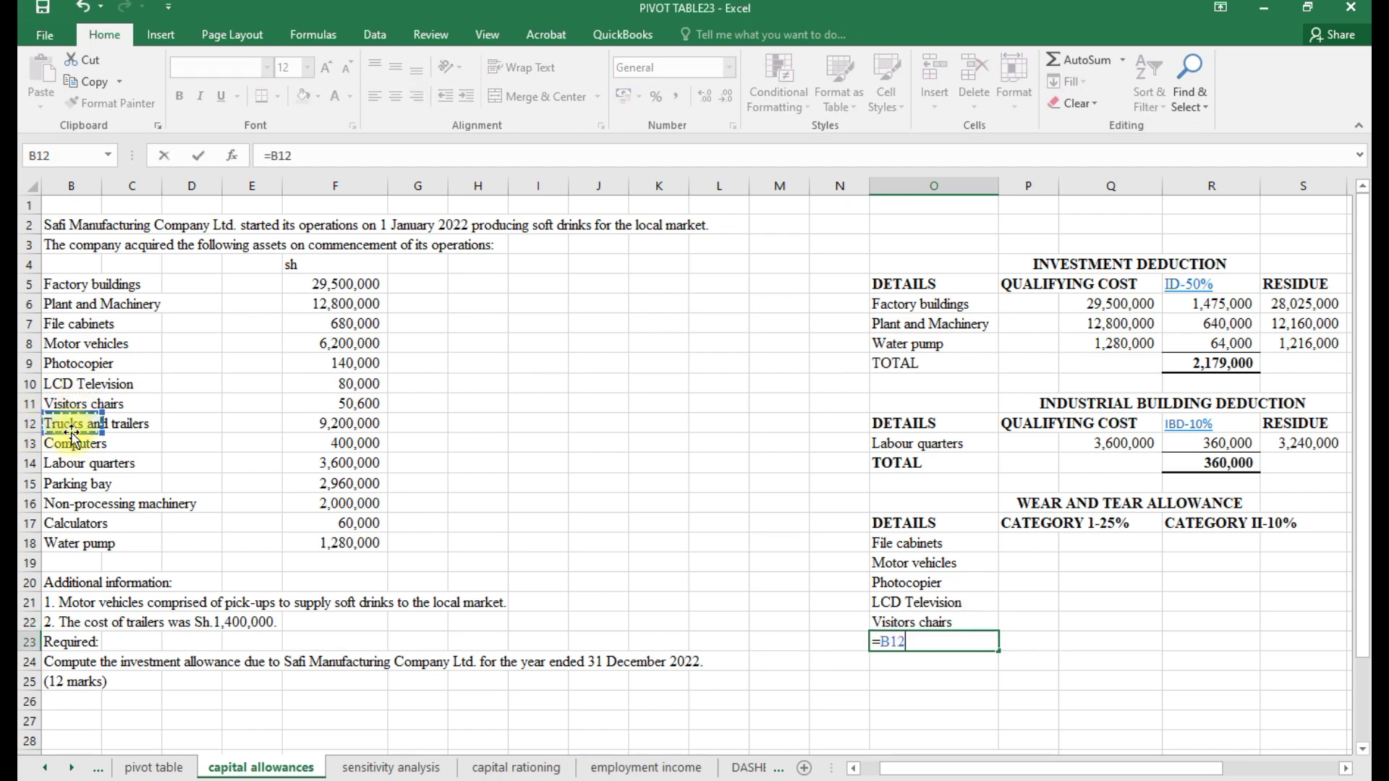
key("Return")
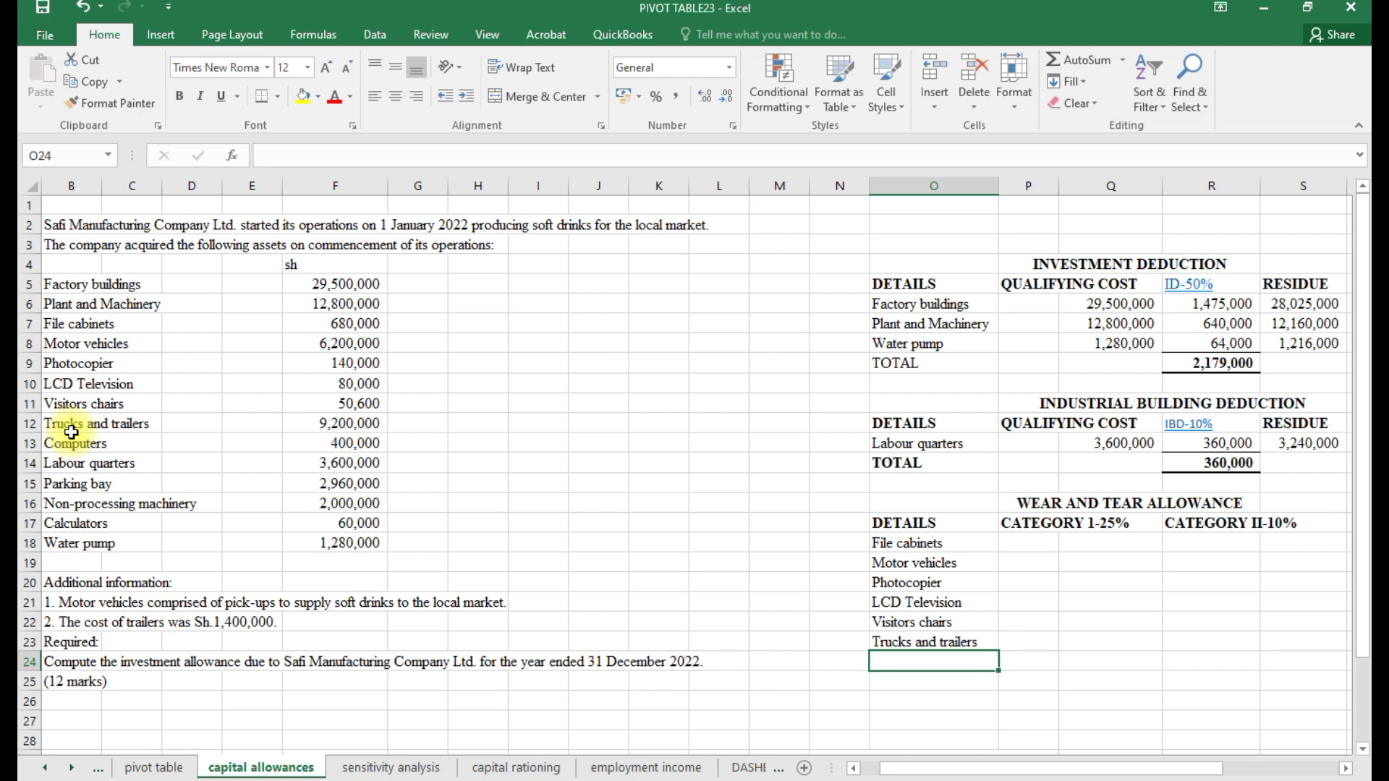
type("=")
left_click(75, 444)
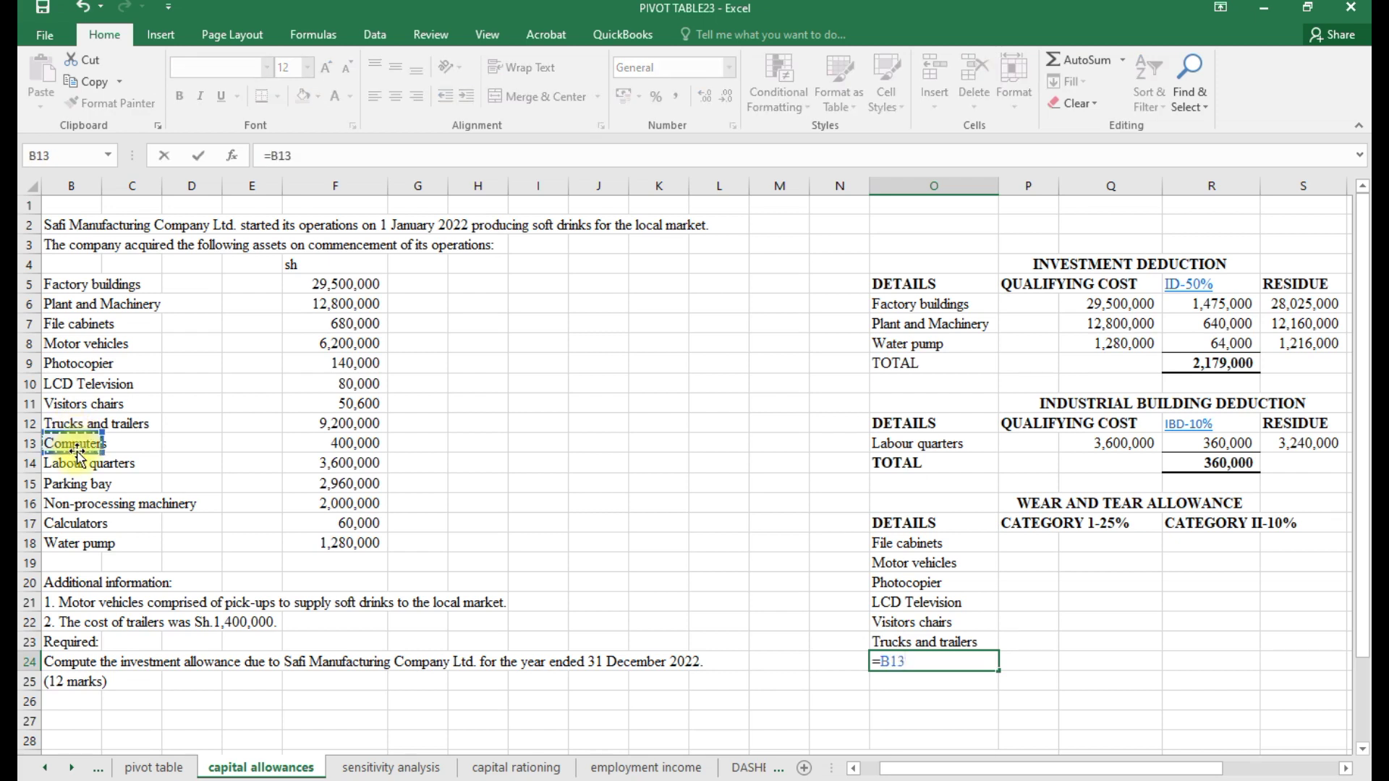
key("Return")
type("=")
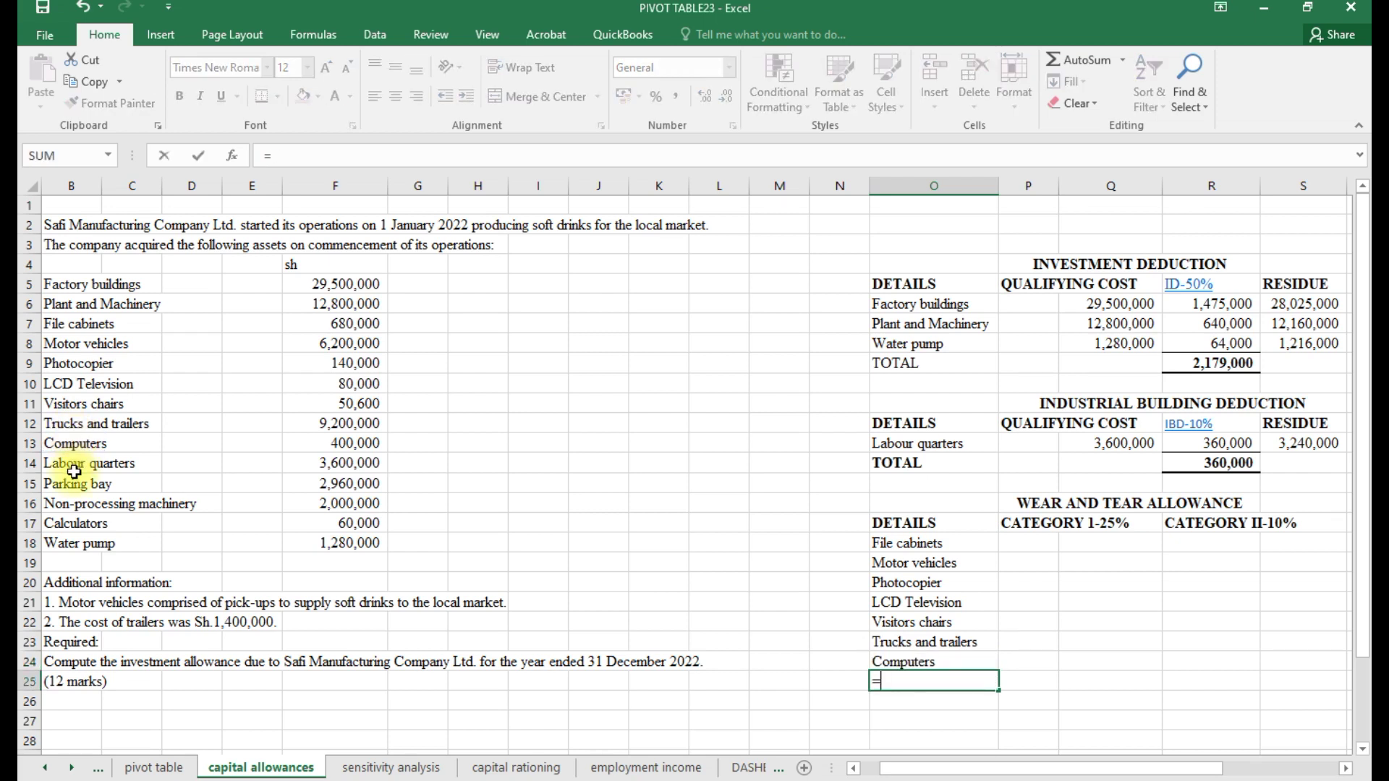
left_click(86, 509)
type("=")
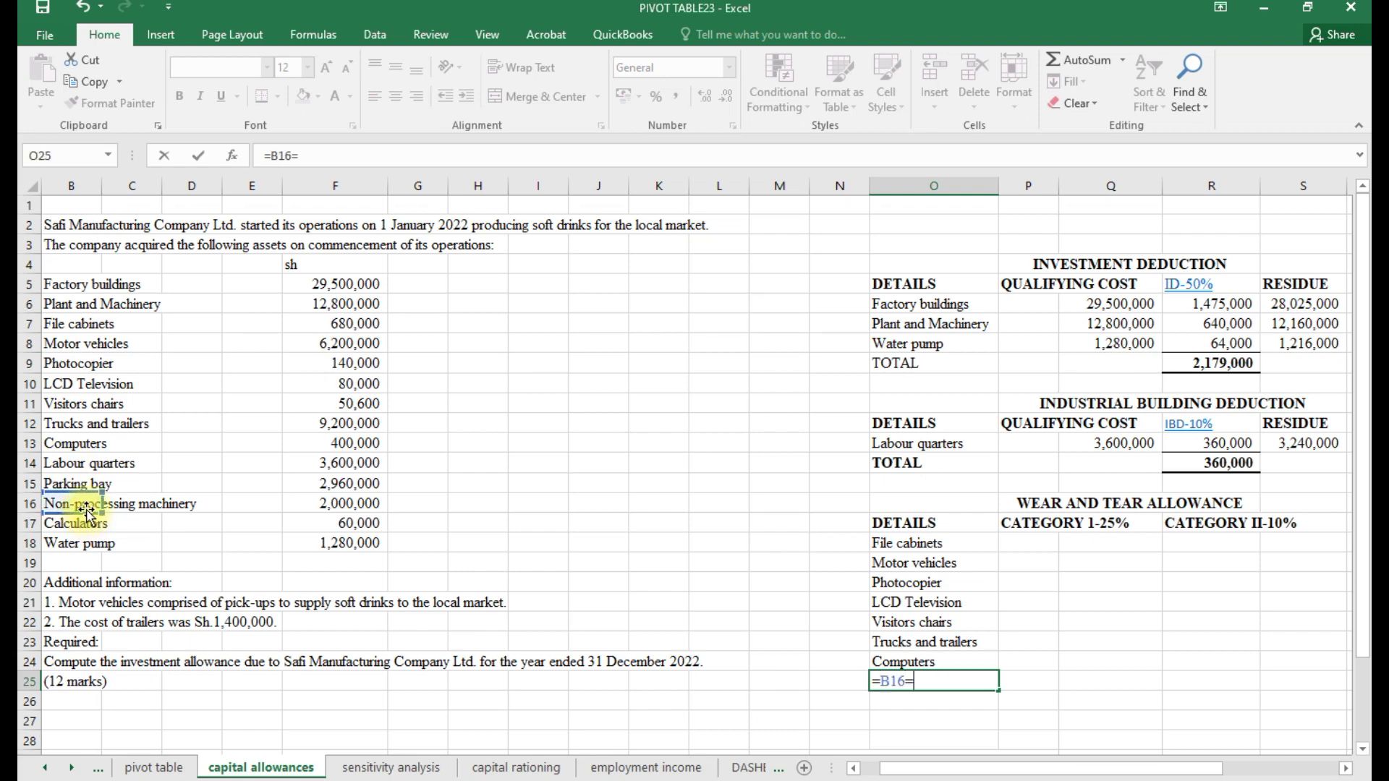
key("Return")
type("=")
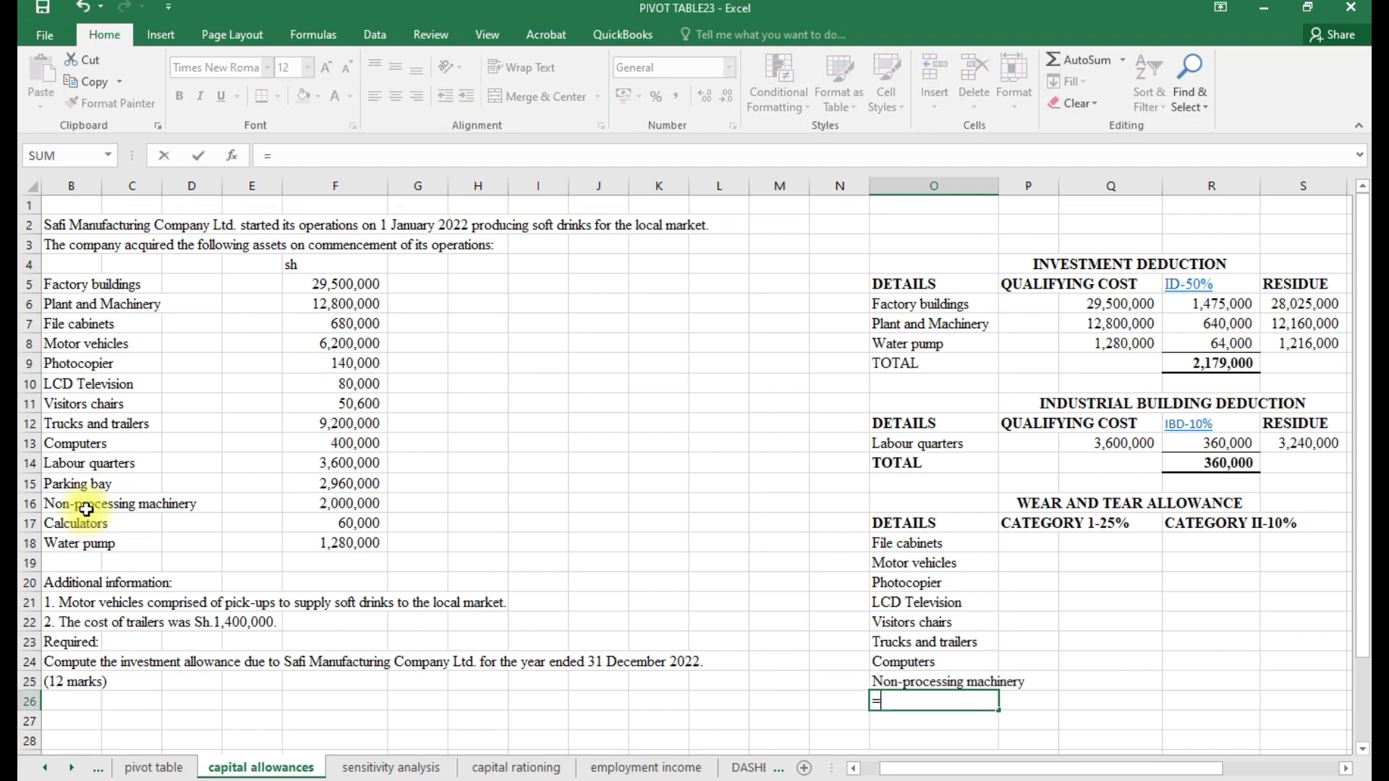
left_click(88, 526)
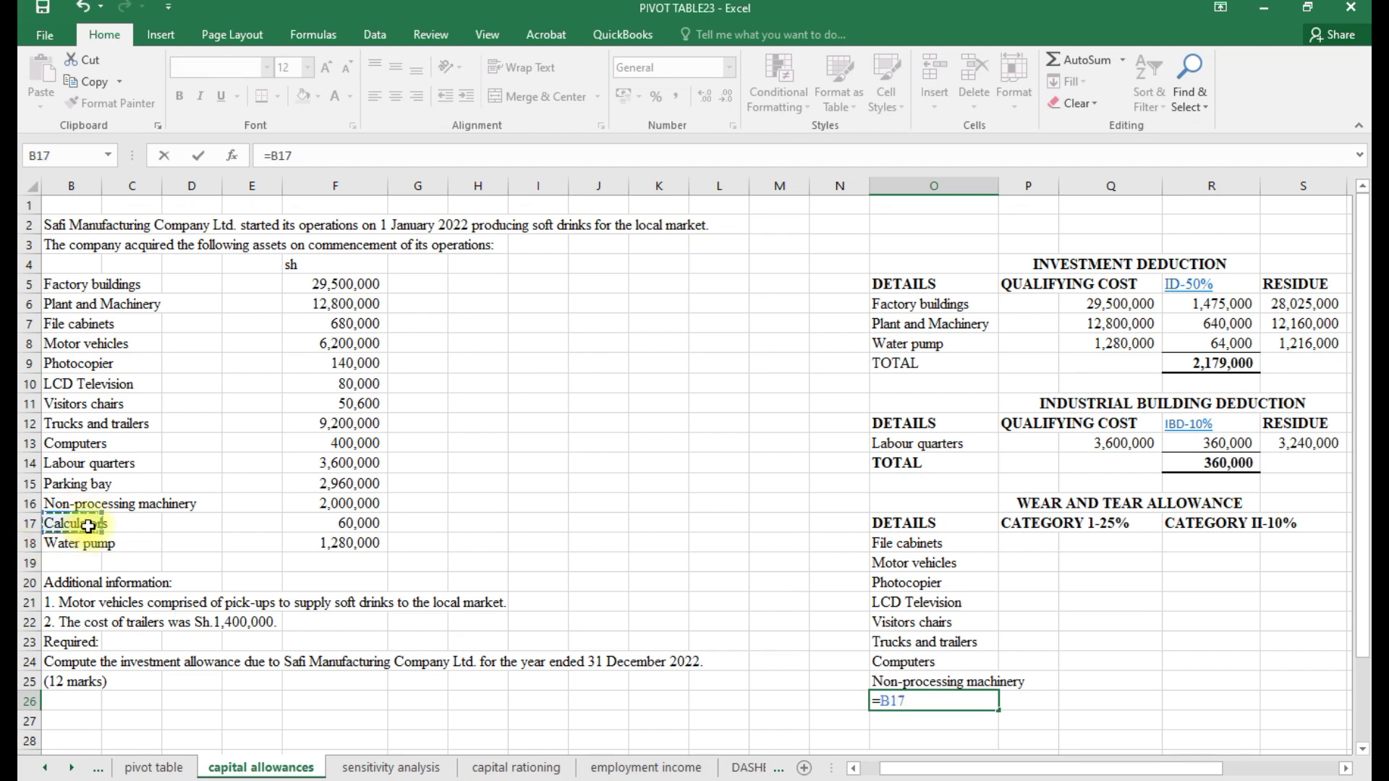
key("Return")
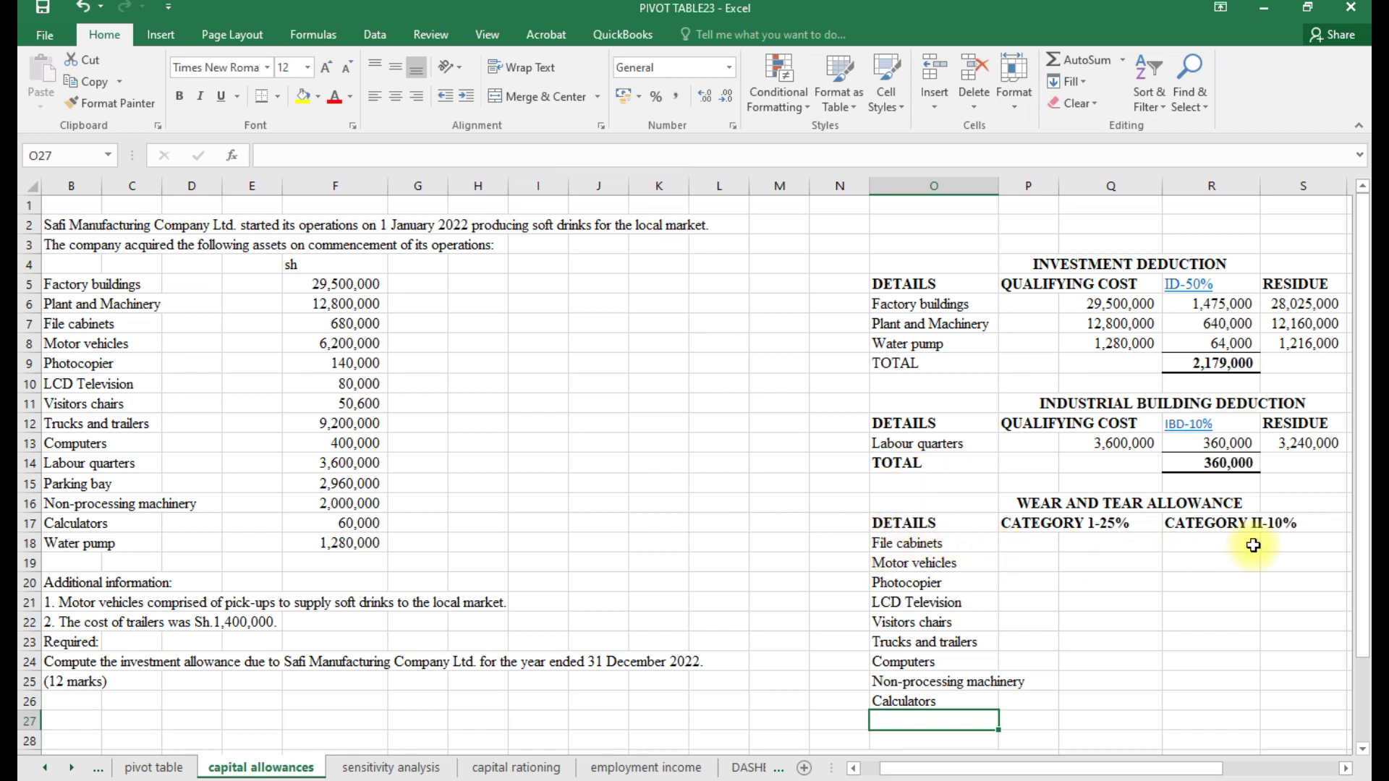
left_click(1208, 545)
- Link the File cabinets (680,000), Motor vehicles (6,200,000) and Photocopier (140,000) costs into their category cells
type("=")
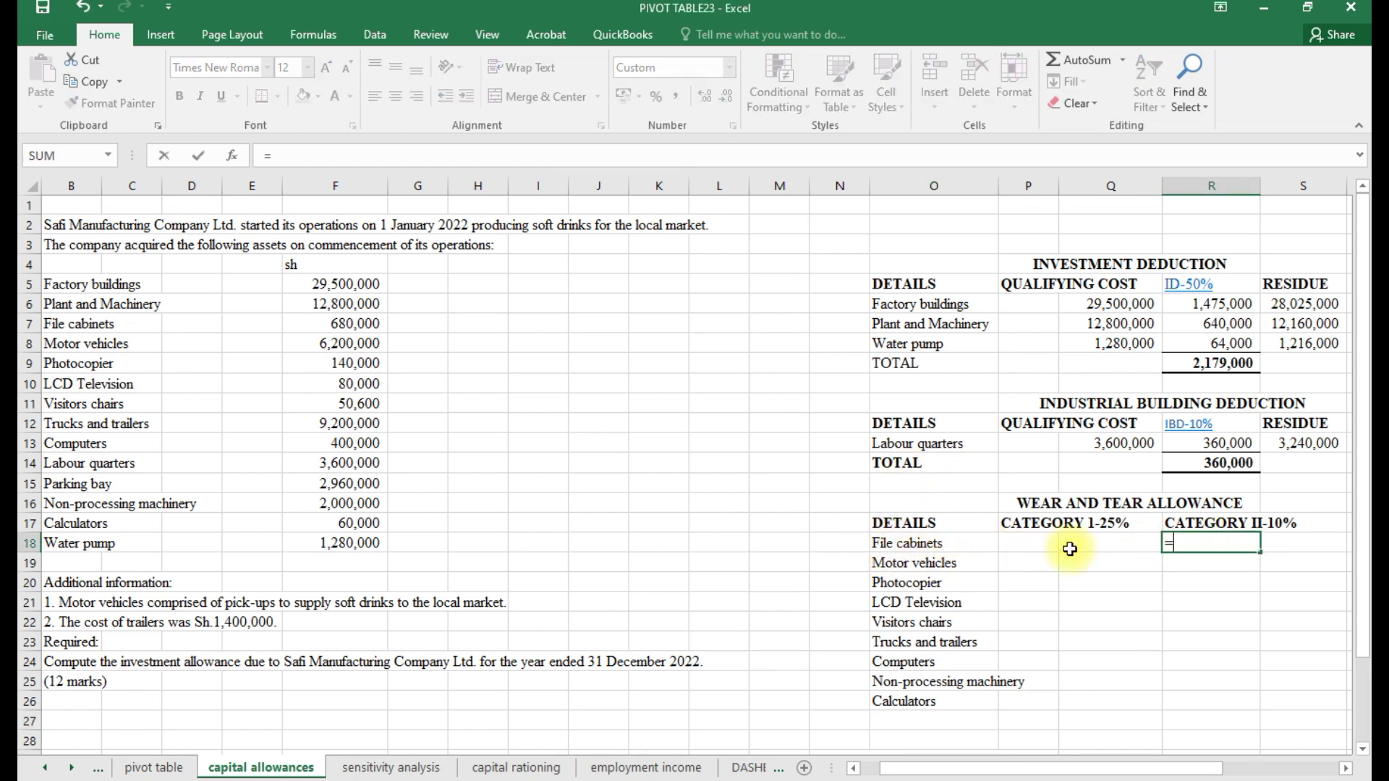
left_click(339, 325)
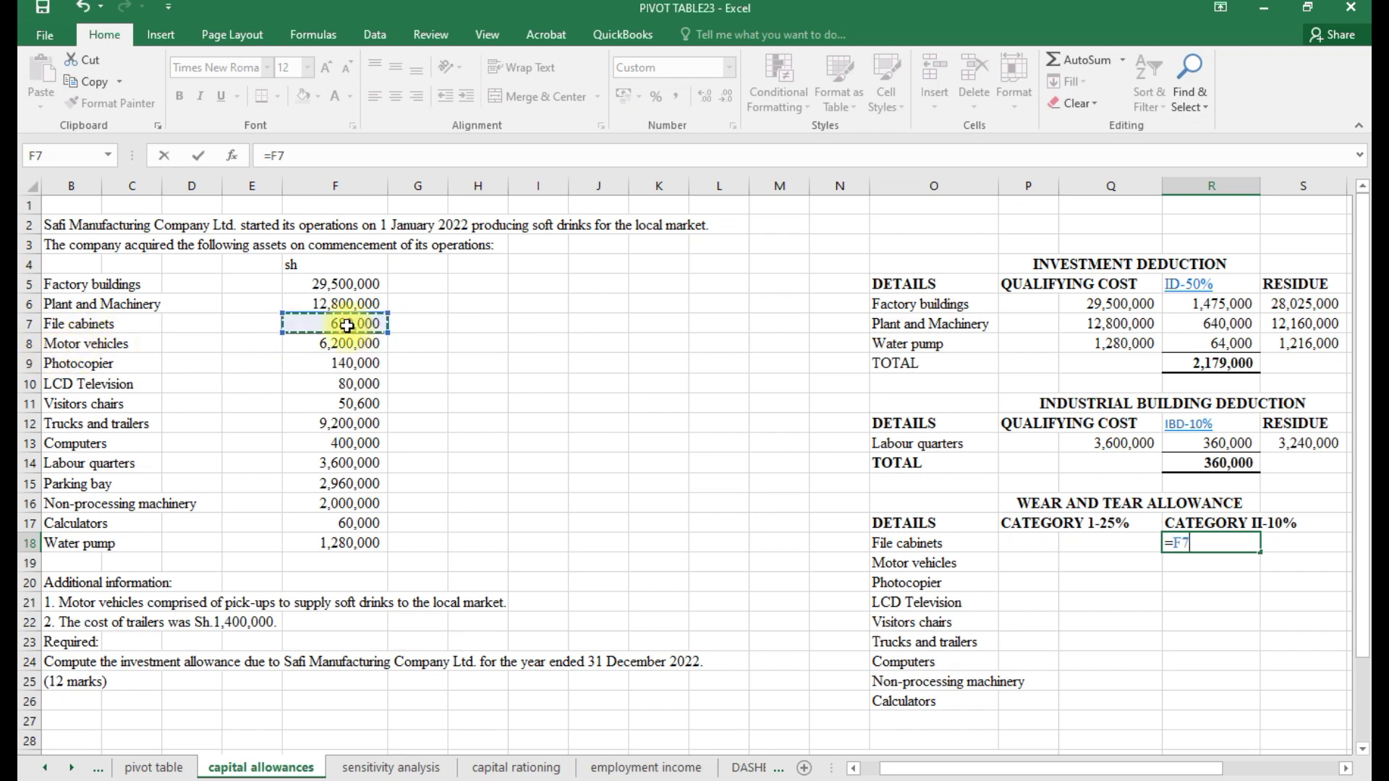
key("Return")
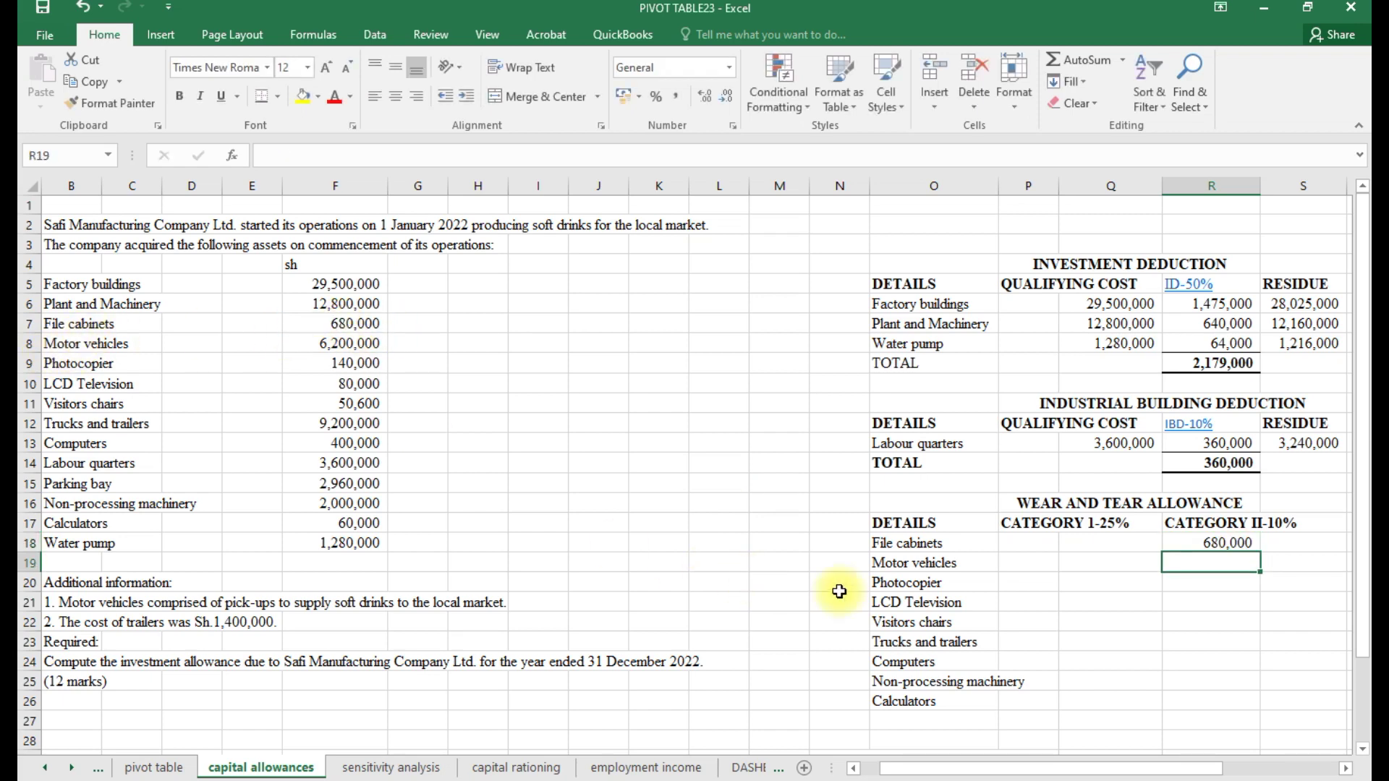
left_click(1103, 562)
type("=")
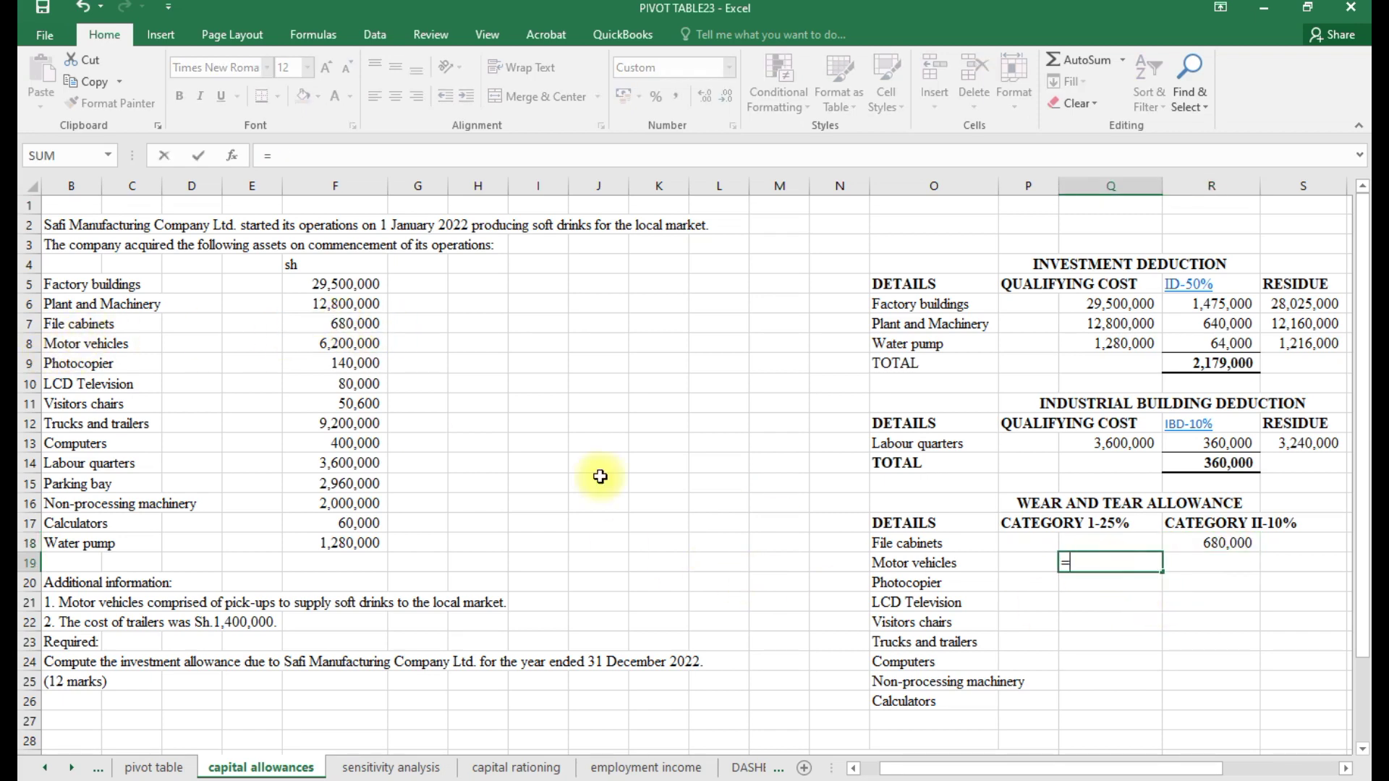
left_click(335, 345)
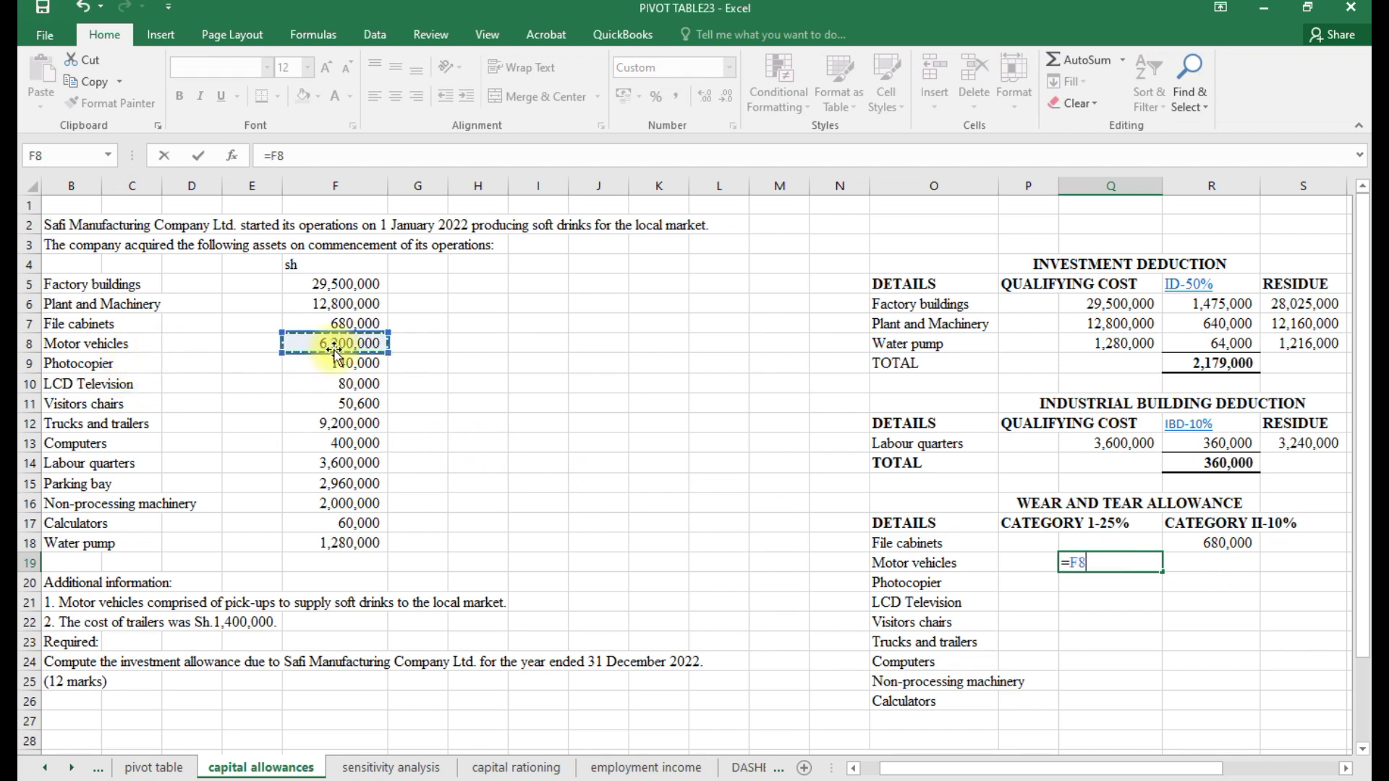
key("Return")
type("=")
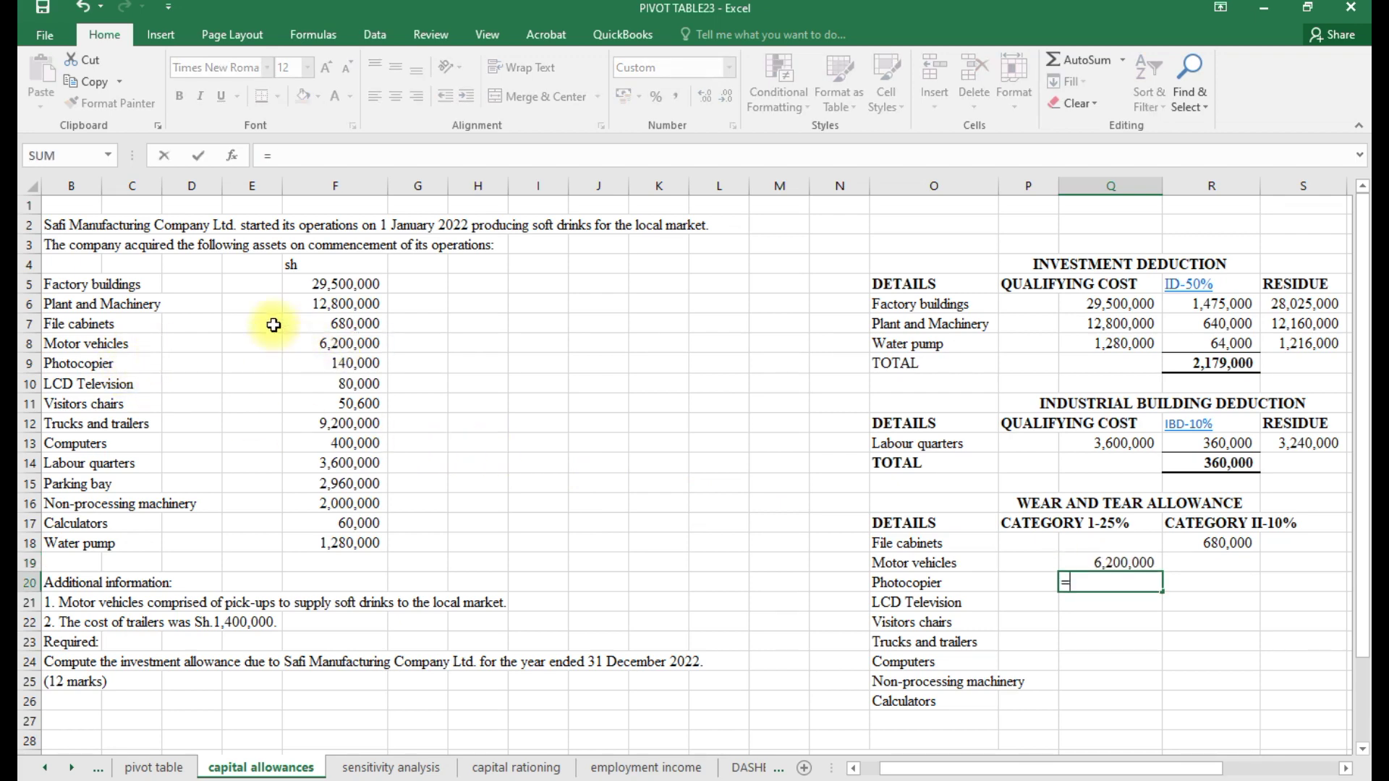
left_click(363, 365)
key("Return")
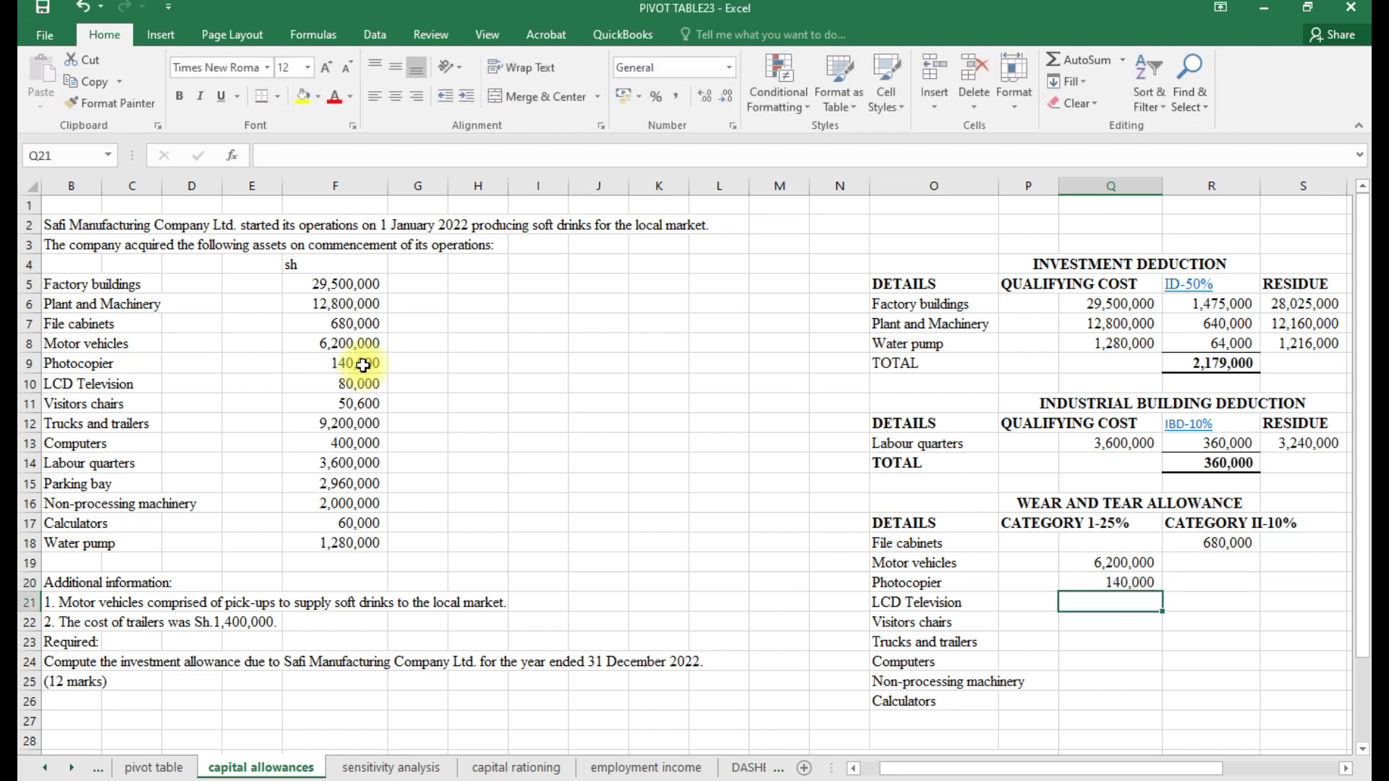
- Link the LCD Television and Visitors chairs costs into their category cells
left_click(1185, 600)
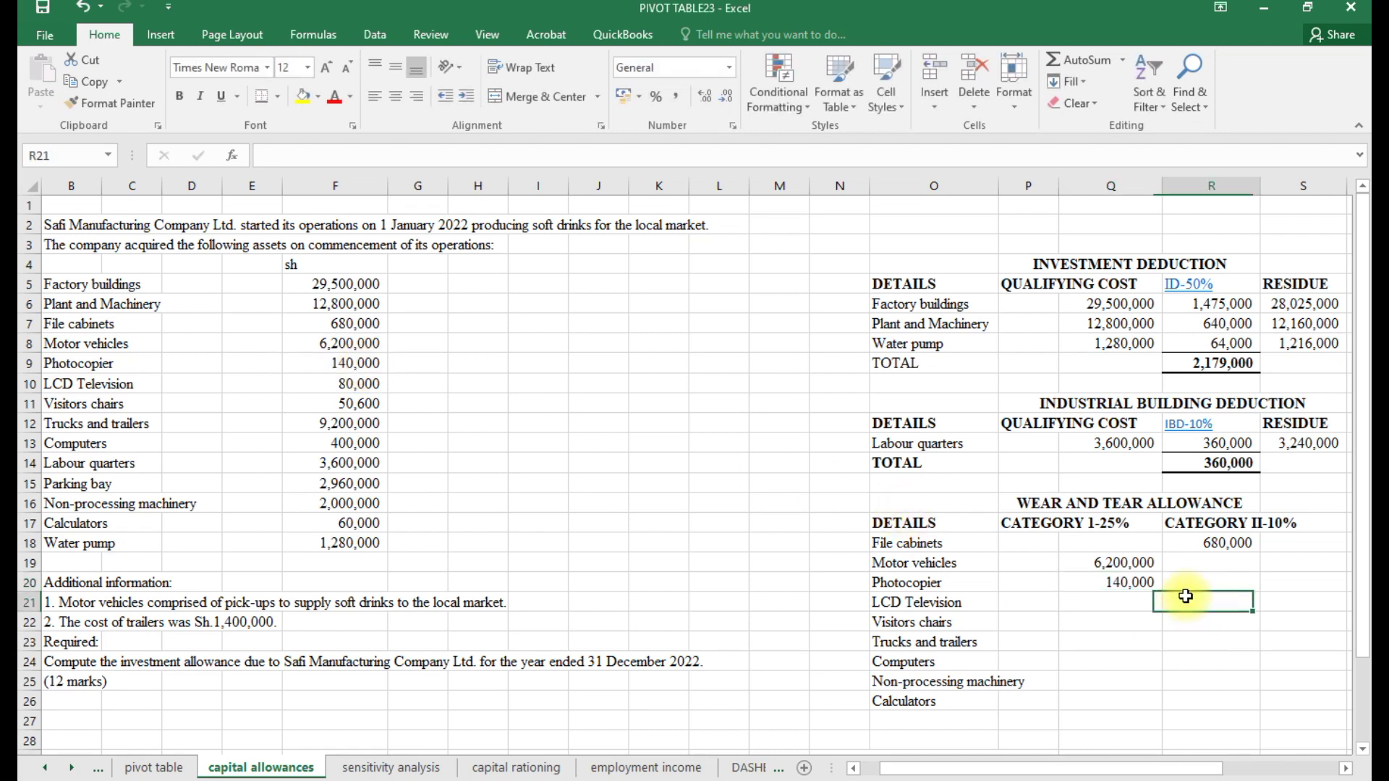
type("=")
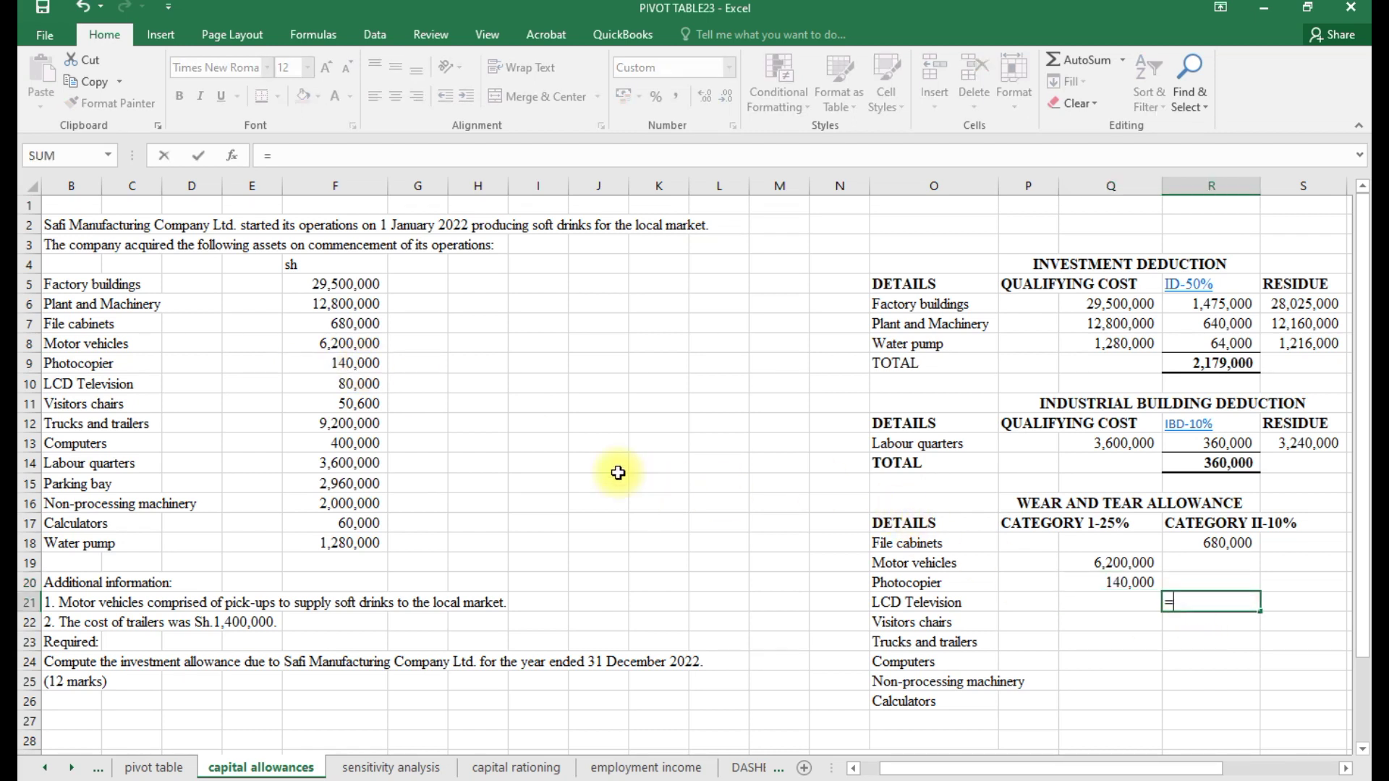
left_click(348, 388)
key("Return")
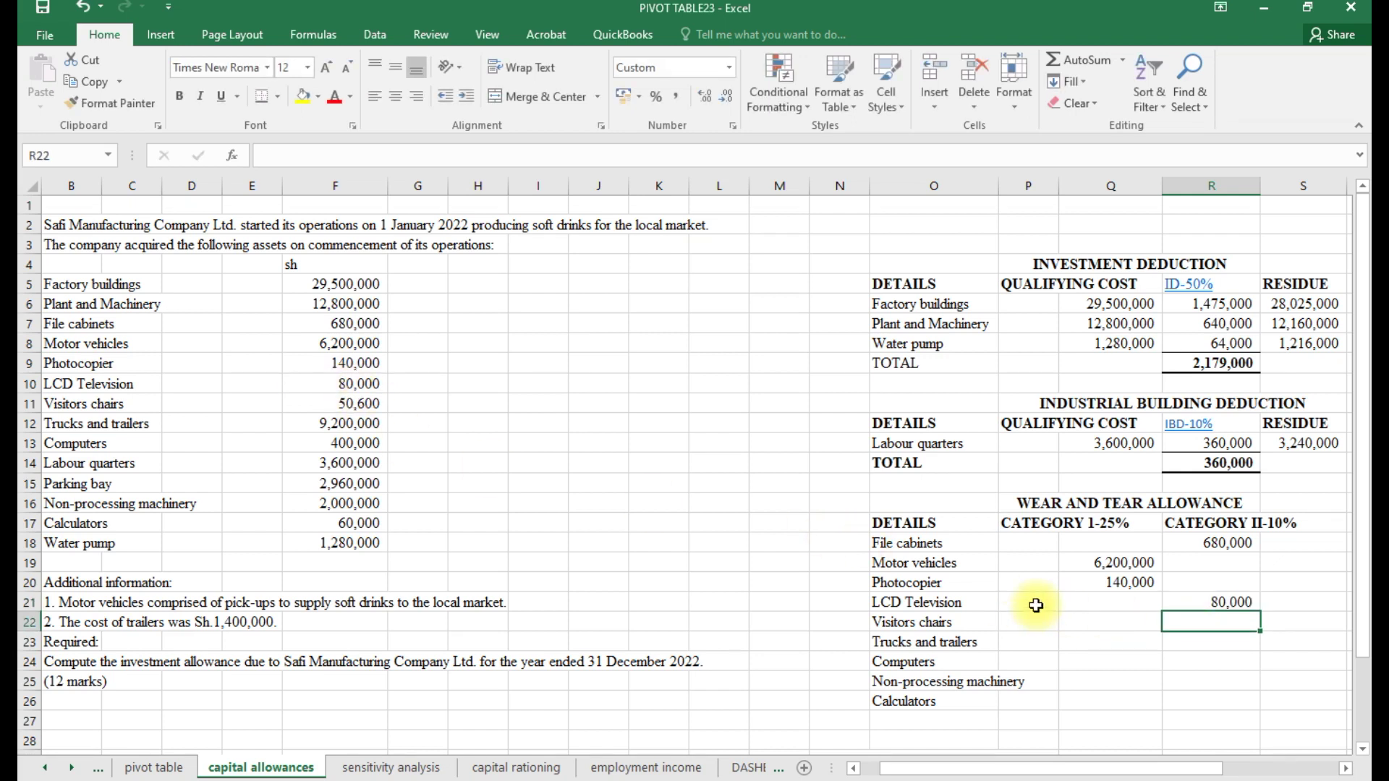
type("=")
left_click(336, 405)
key("Return")
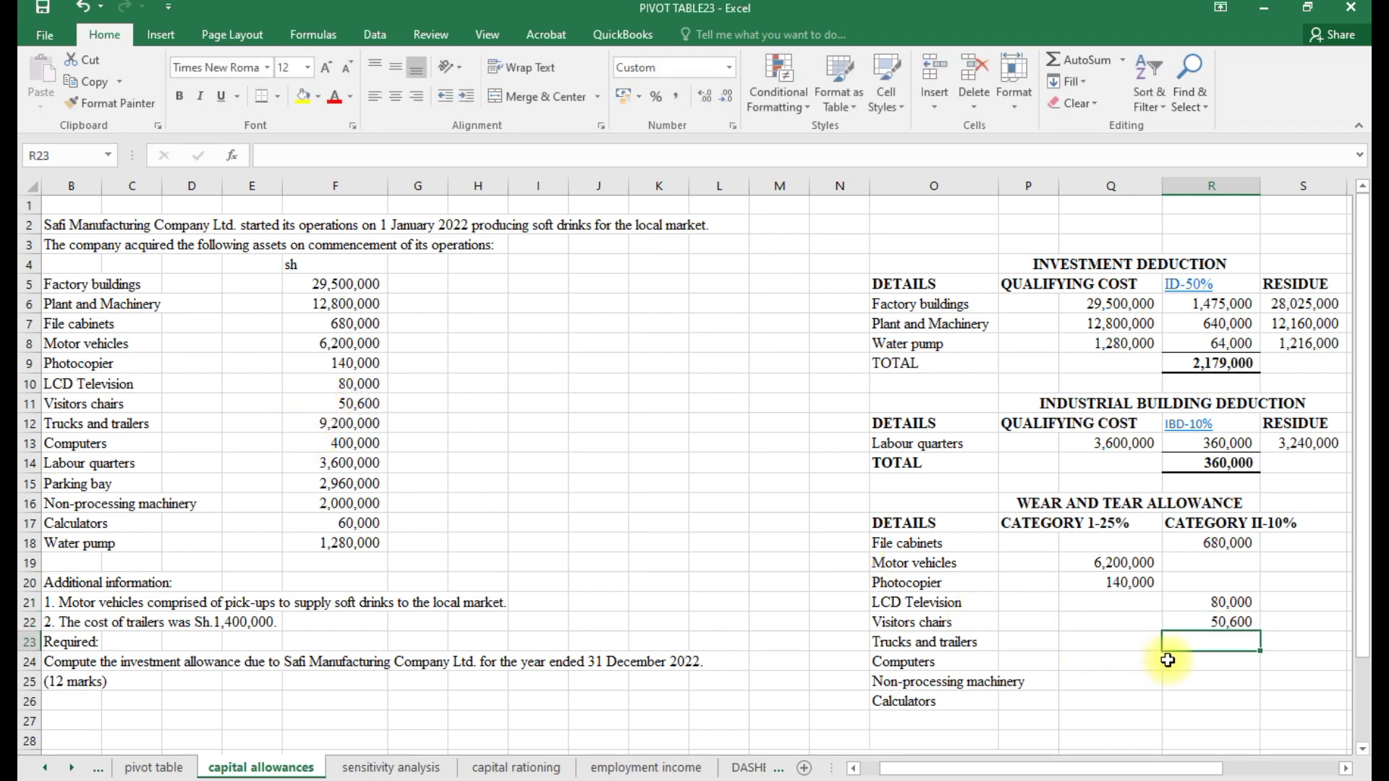
- Put trailers' 1,400,000 in category II and trucks' remaining 7,800,000 (=F12 minus trailers) in category I
type("=")
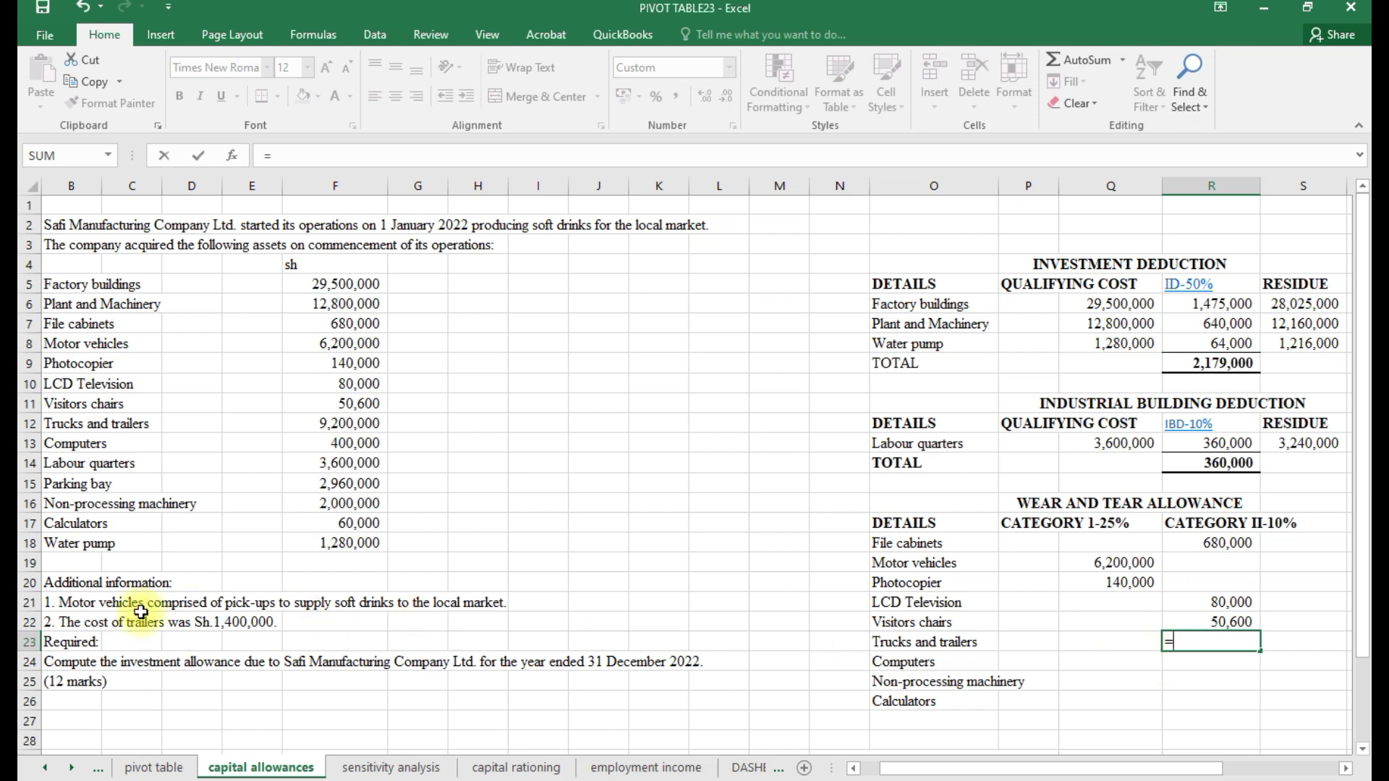
type("1400000")
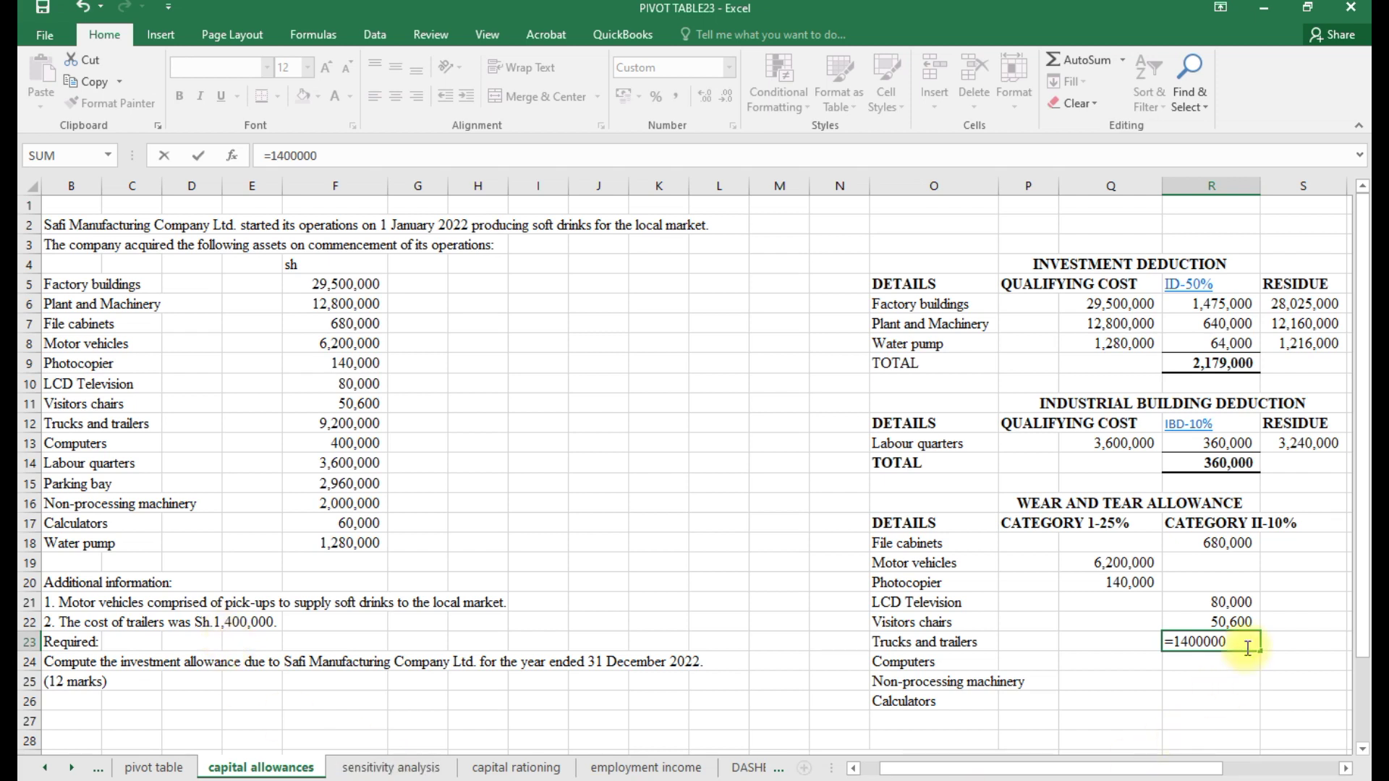
left_click(1227, 678)
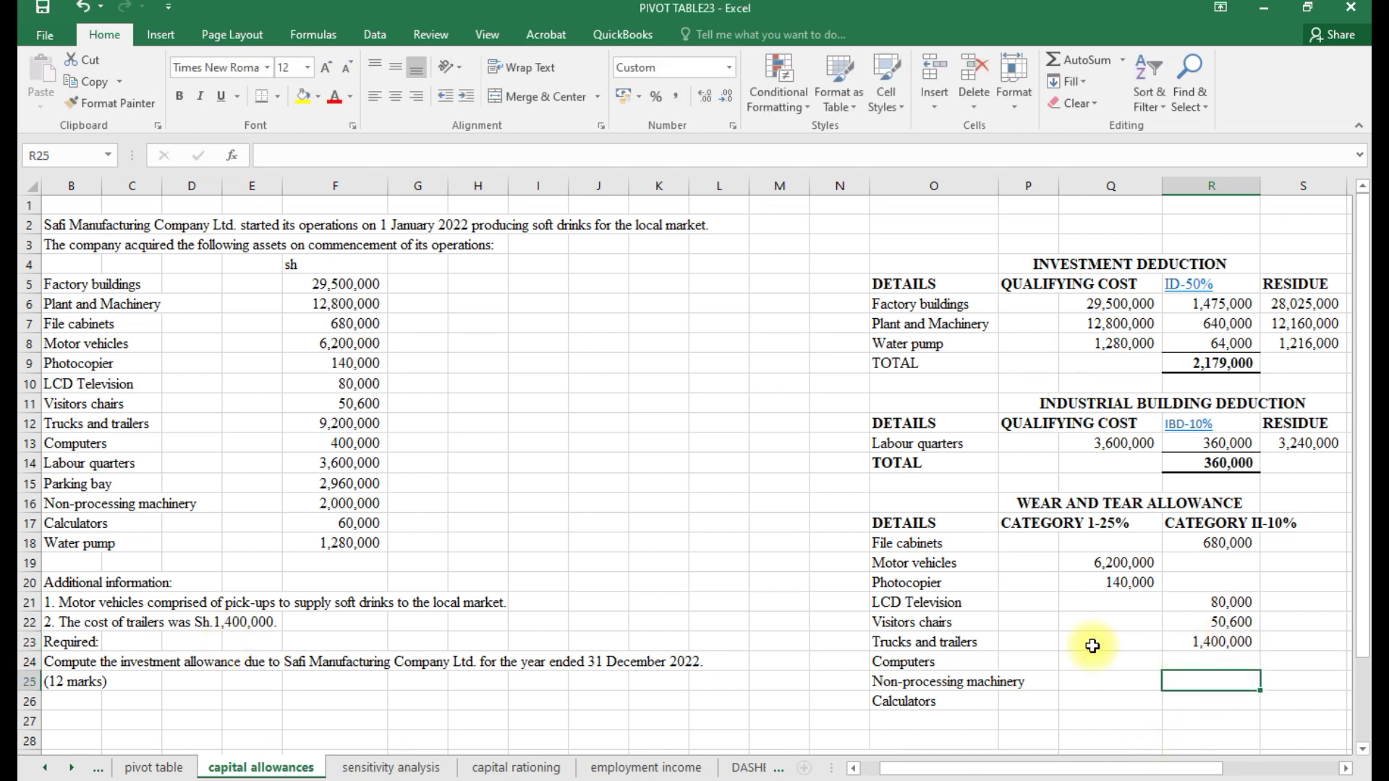
left_click(1124, 644)
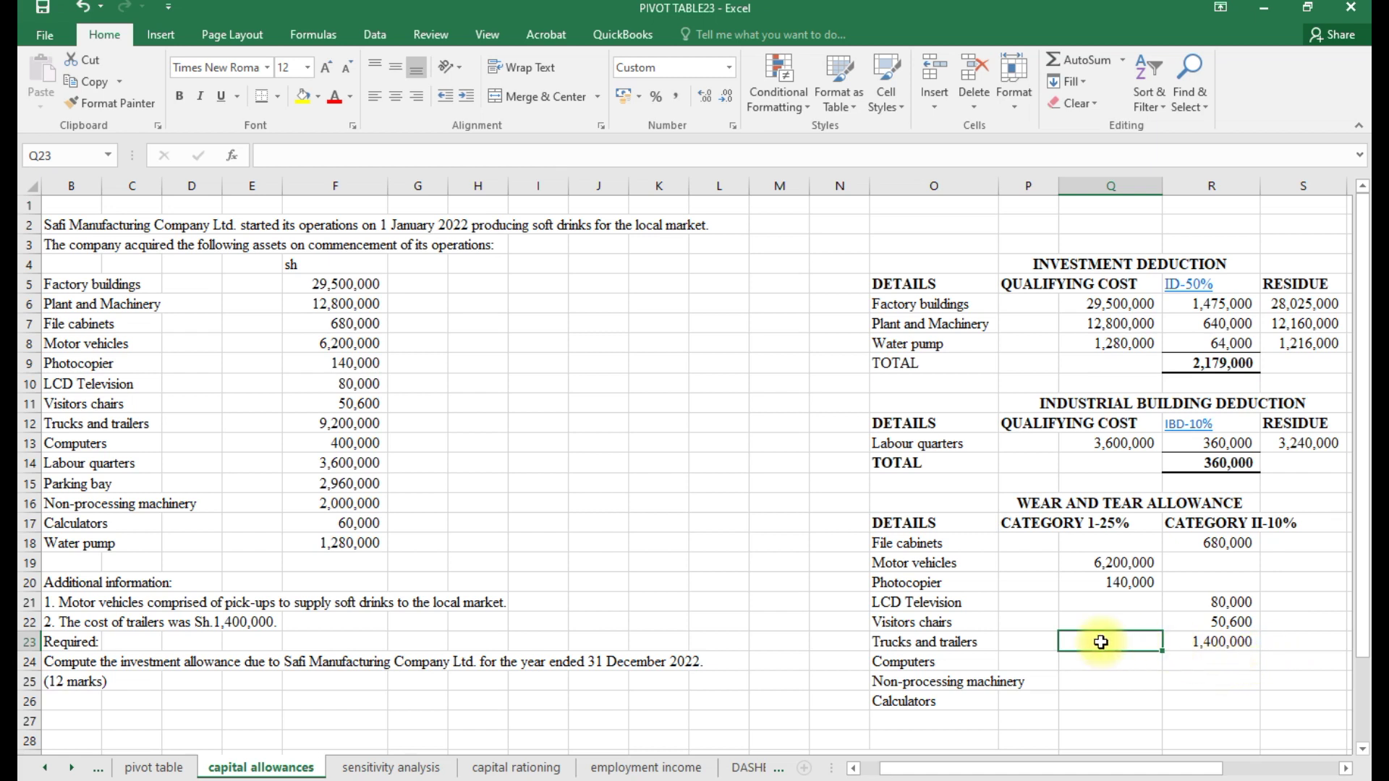
type("=")
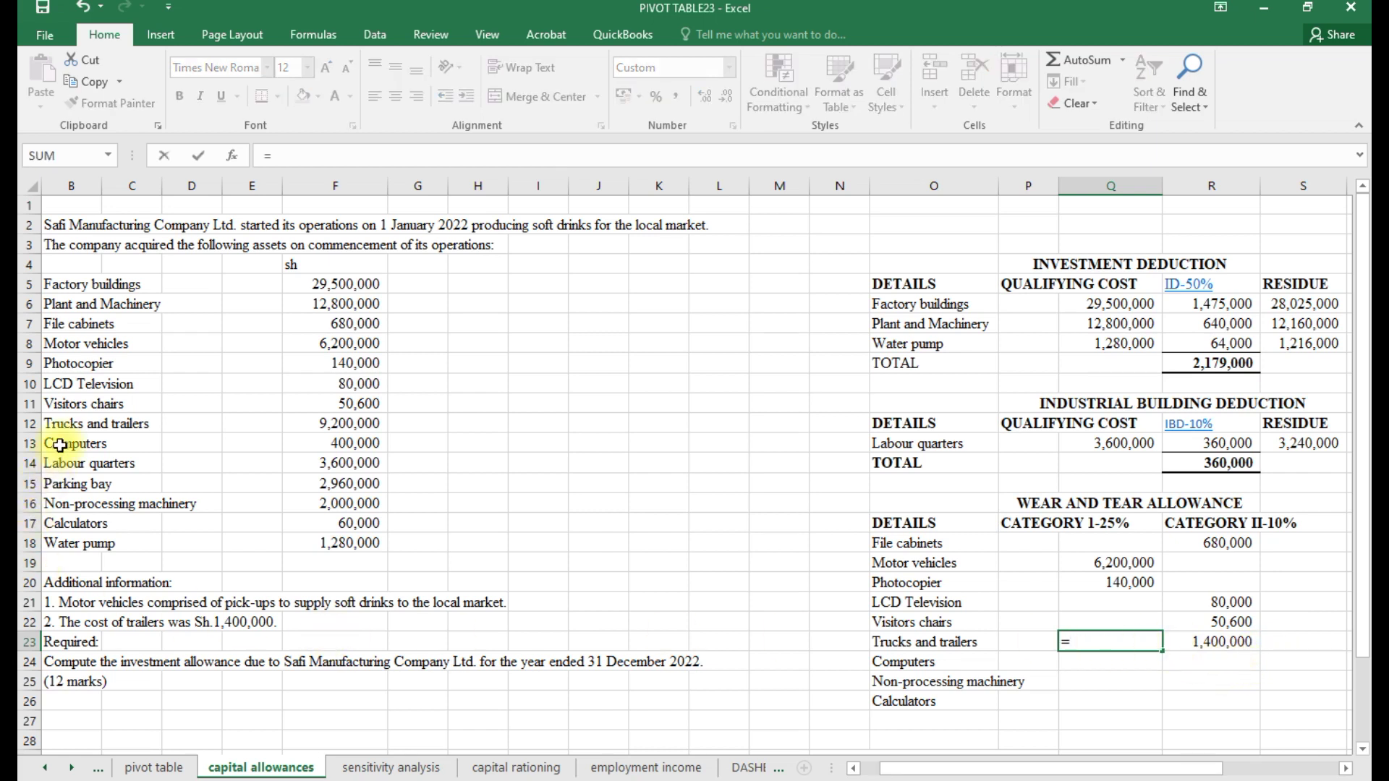
left_click(318, 427)
type("-")
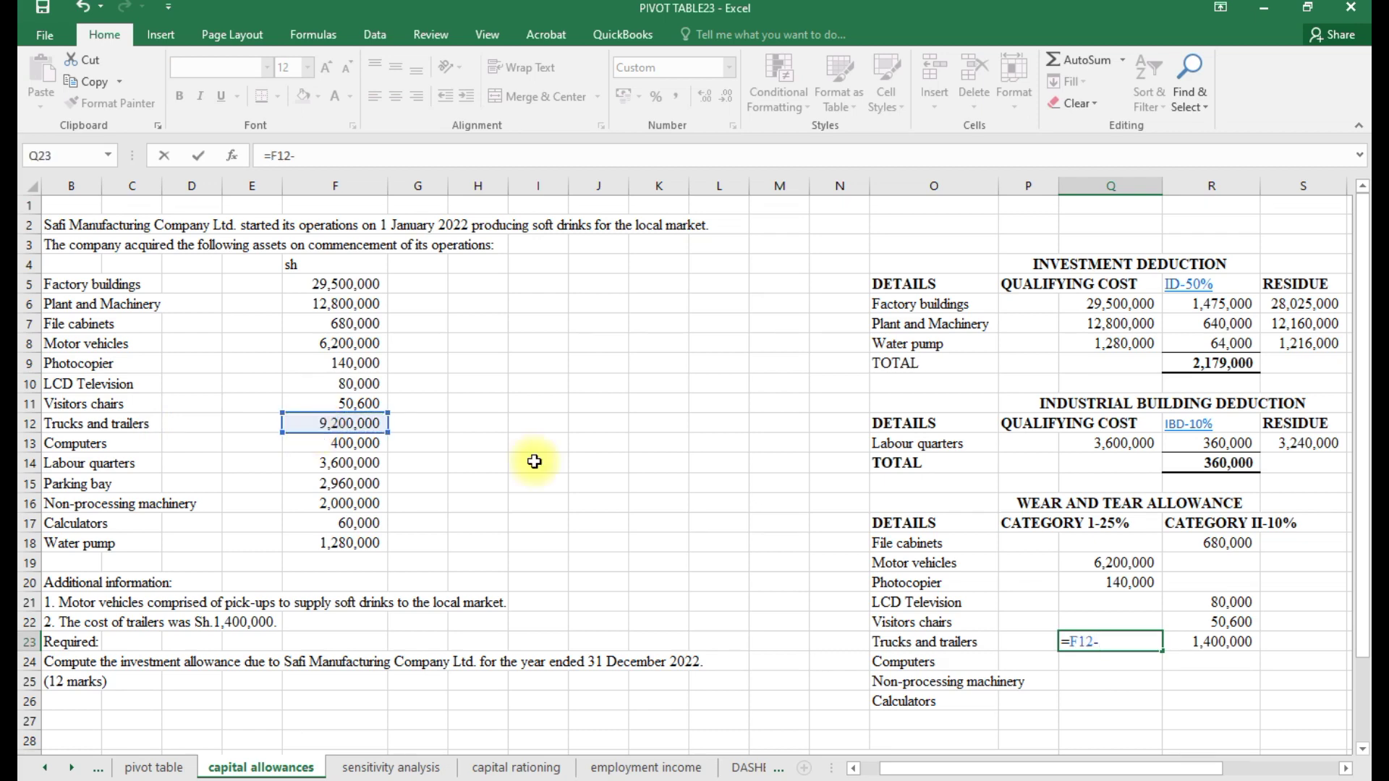
left_click(1220, 641)
key("Return")
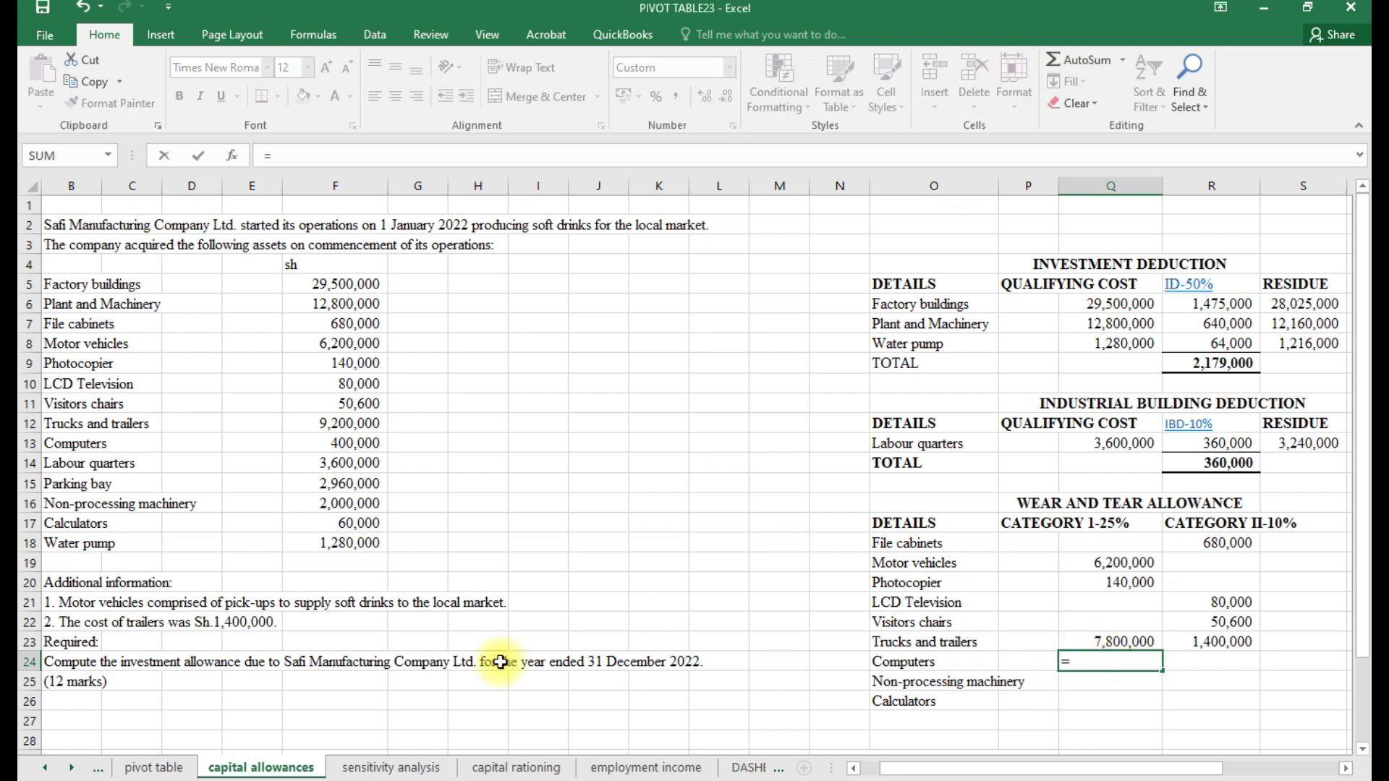
- Link the Computers, Non-processing machinery (category II) and Calculators (category I) costs
left_click(339, 444)
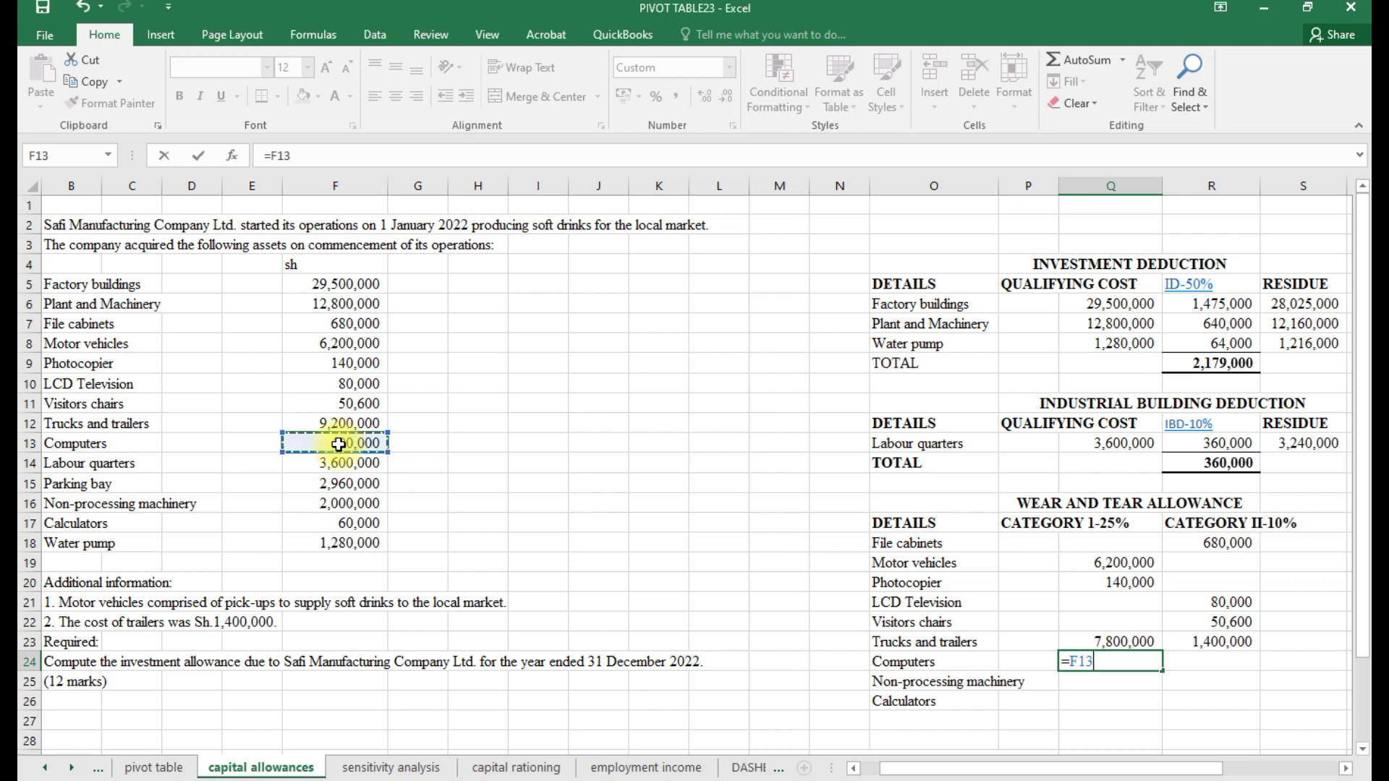
key("Return")
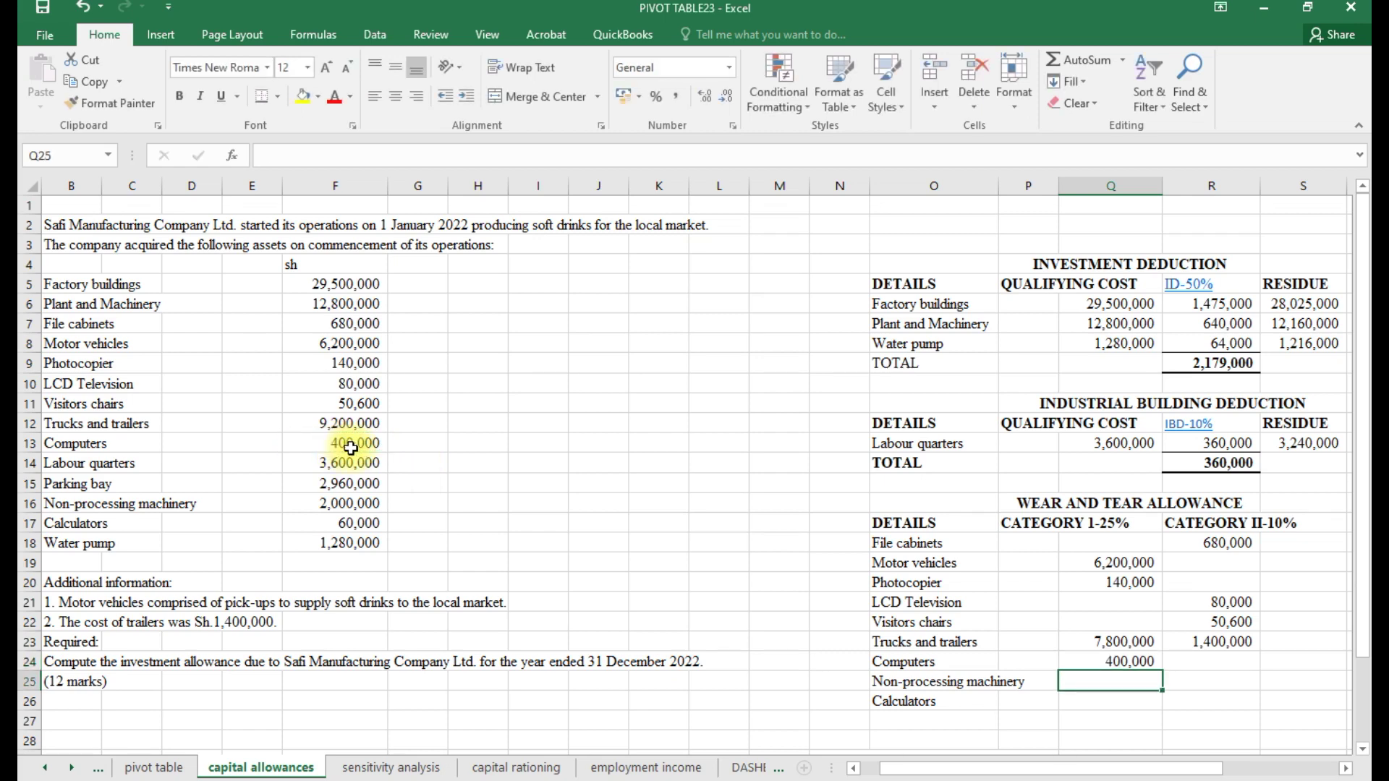
left_click(1230, 683)
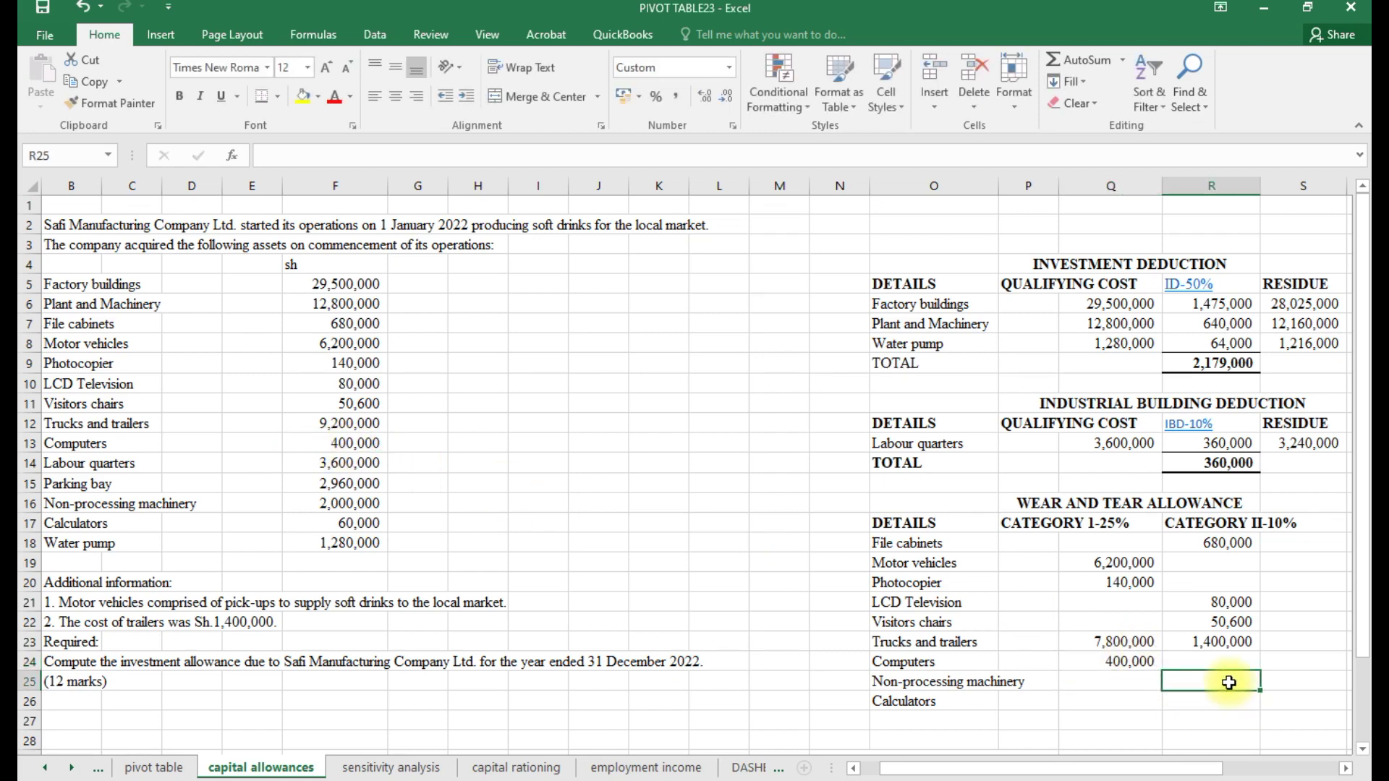
type("=")
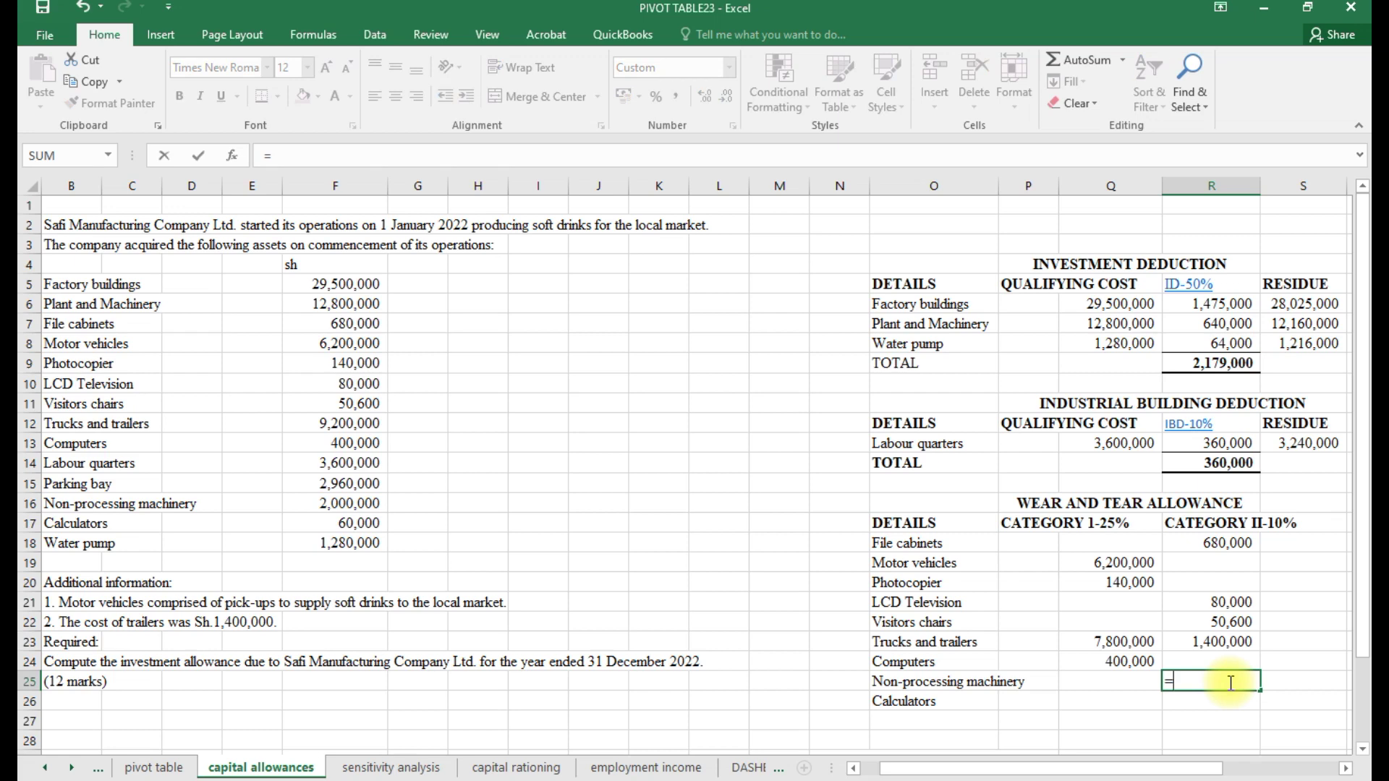
left_click(353, 499)
key("Return")
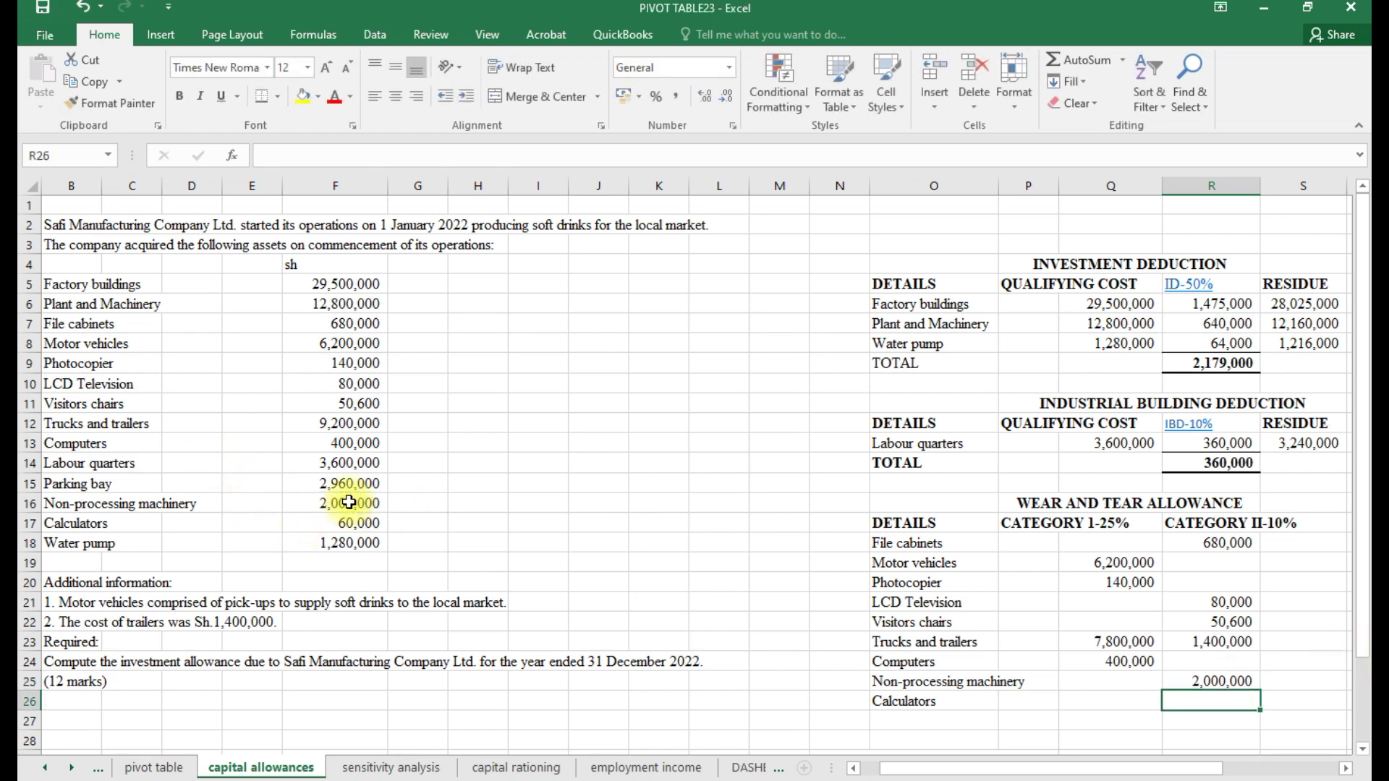
left_click(1087, 698)
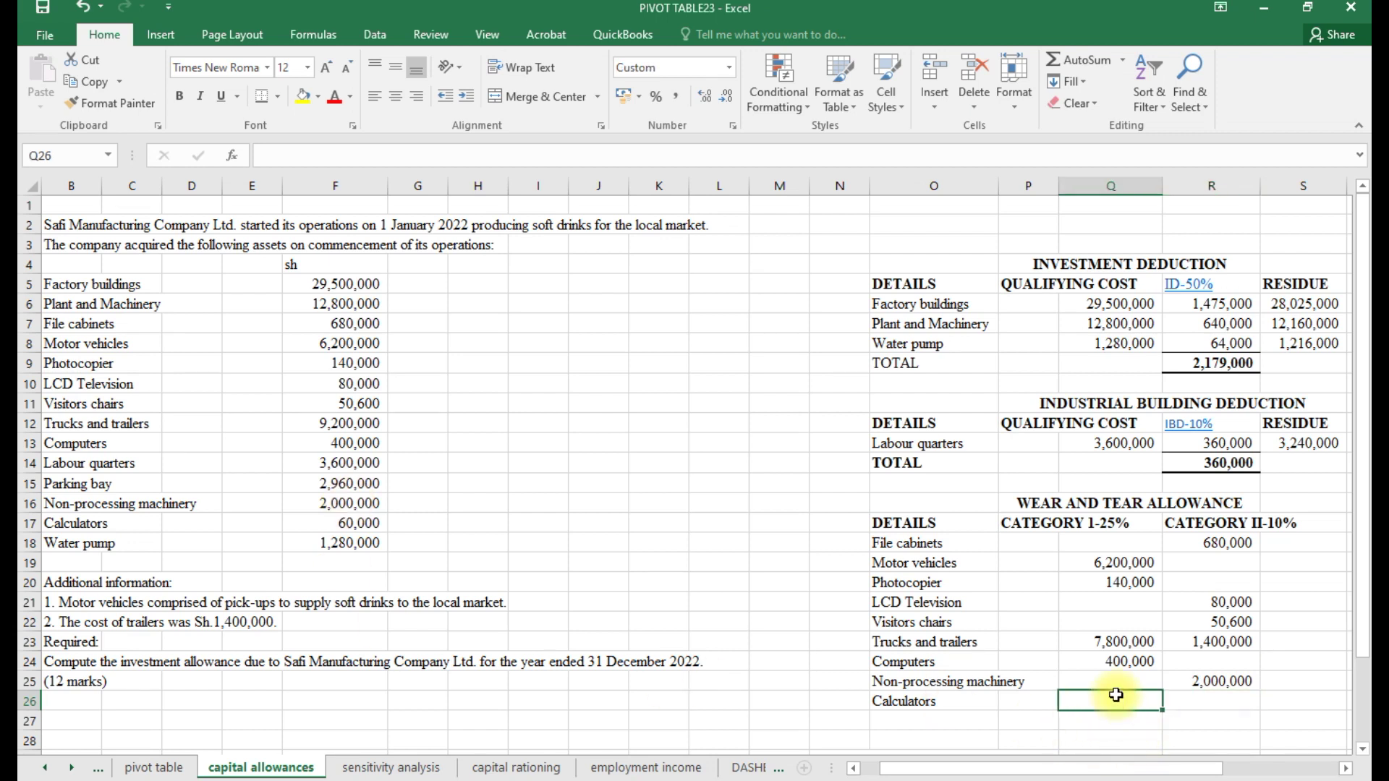
type("=")
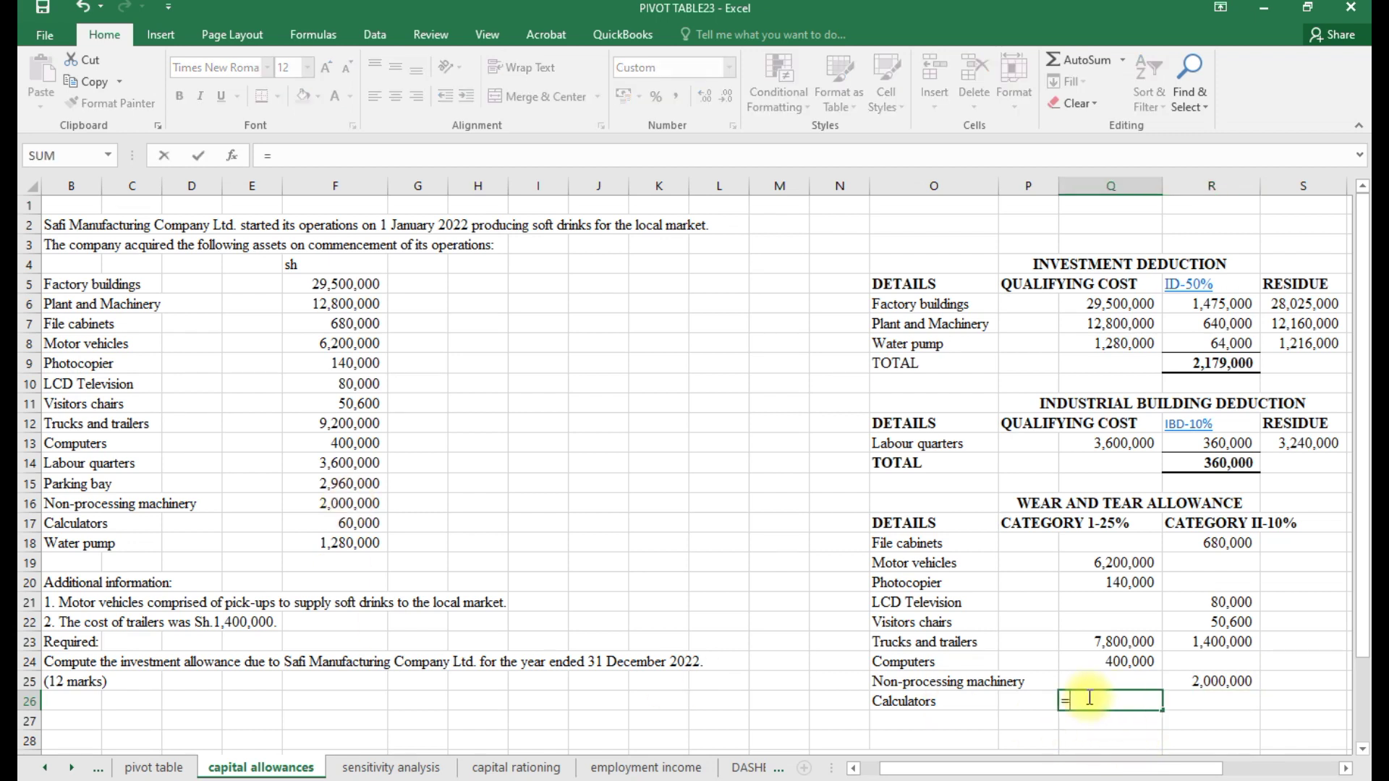
left_click(362, 523)
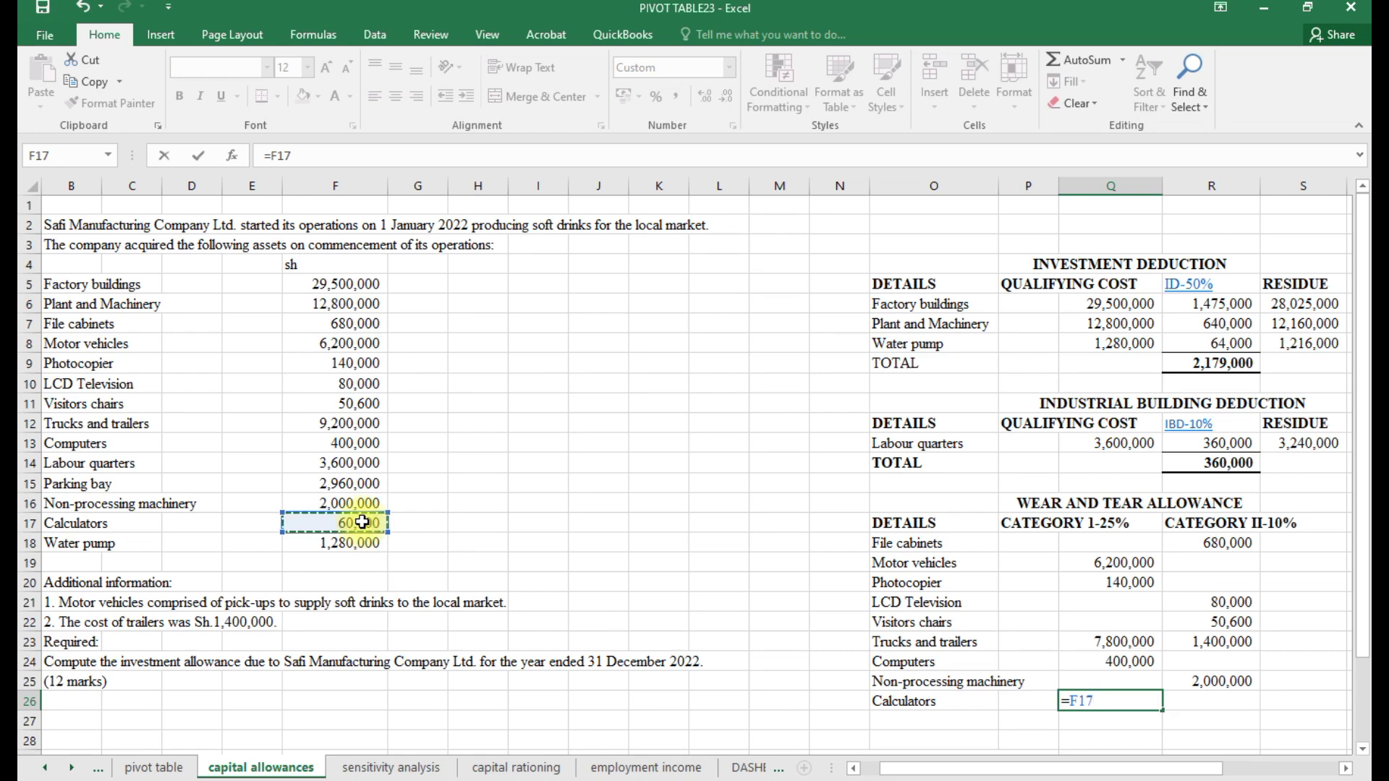
key("Return")
scroll(964, 661, "down", 1)
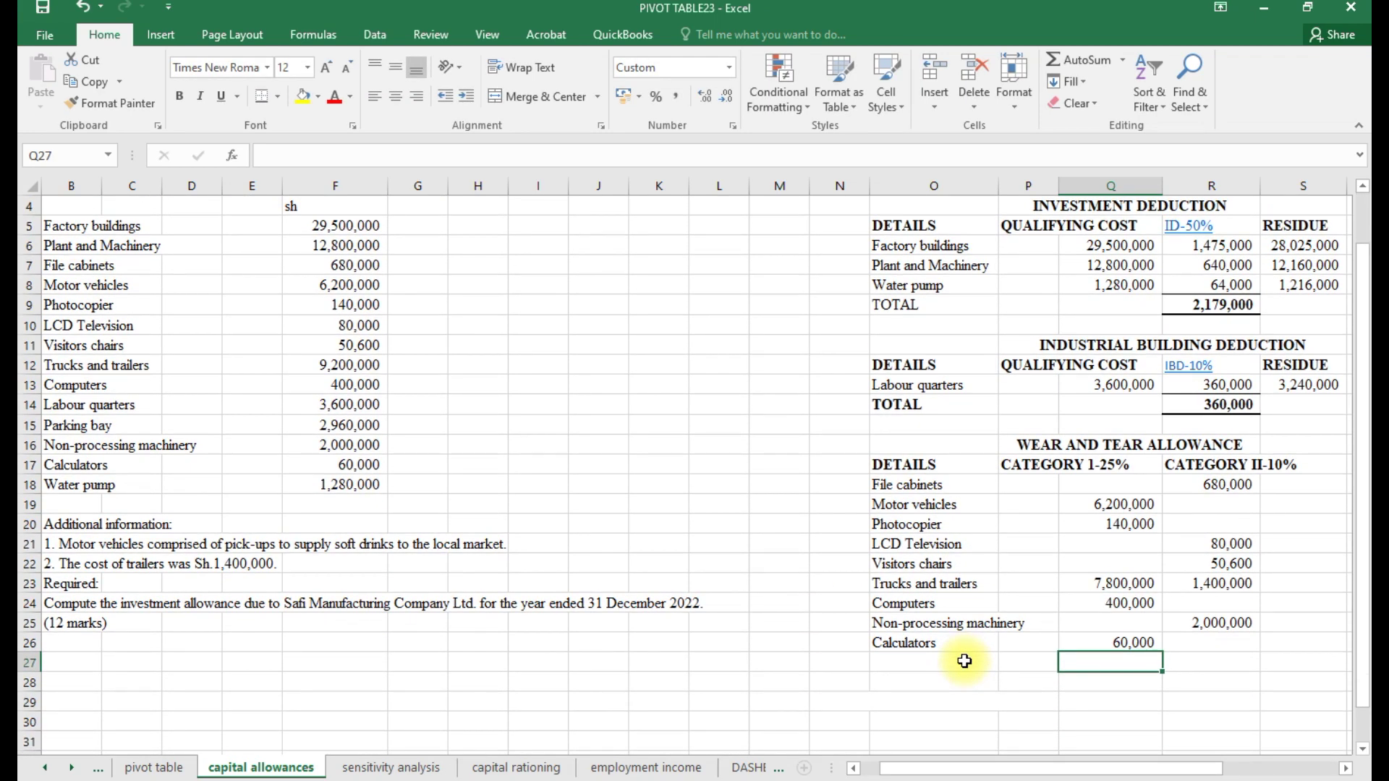
- Label the row below Calculators QUALIFYING COST by linking it to the heading
left_click(925, 665)
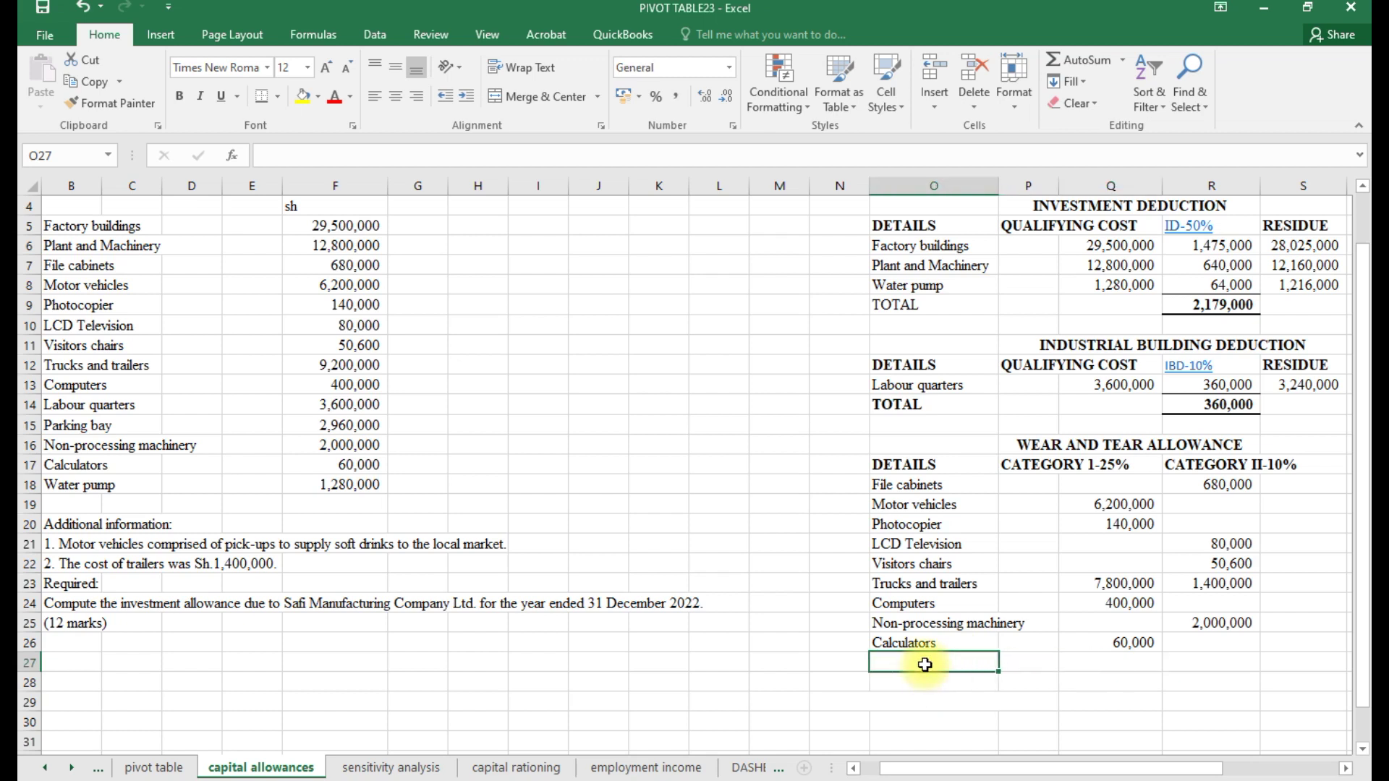
type("=")
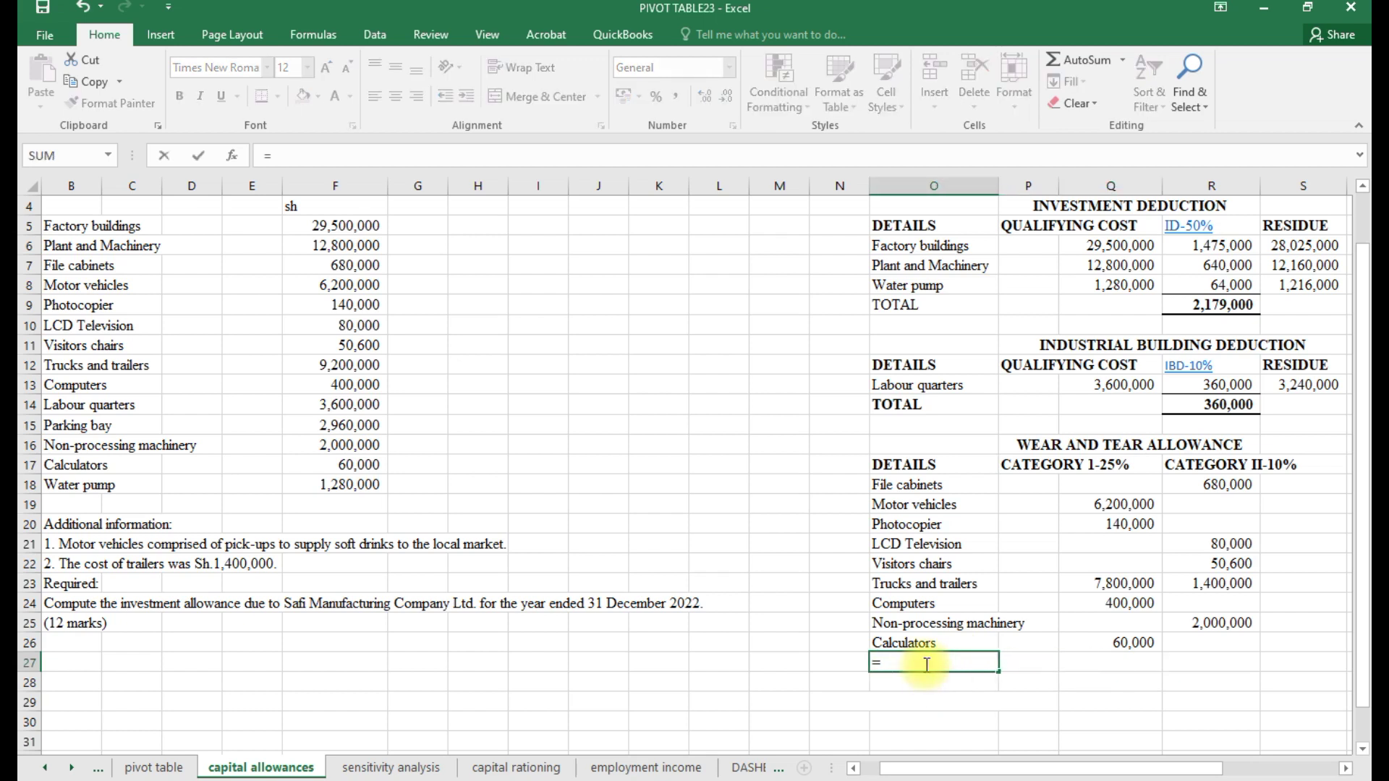
left_click(1027, 226)
key("Return")
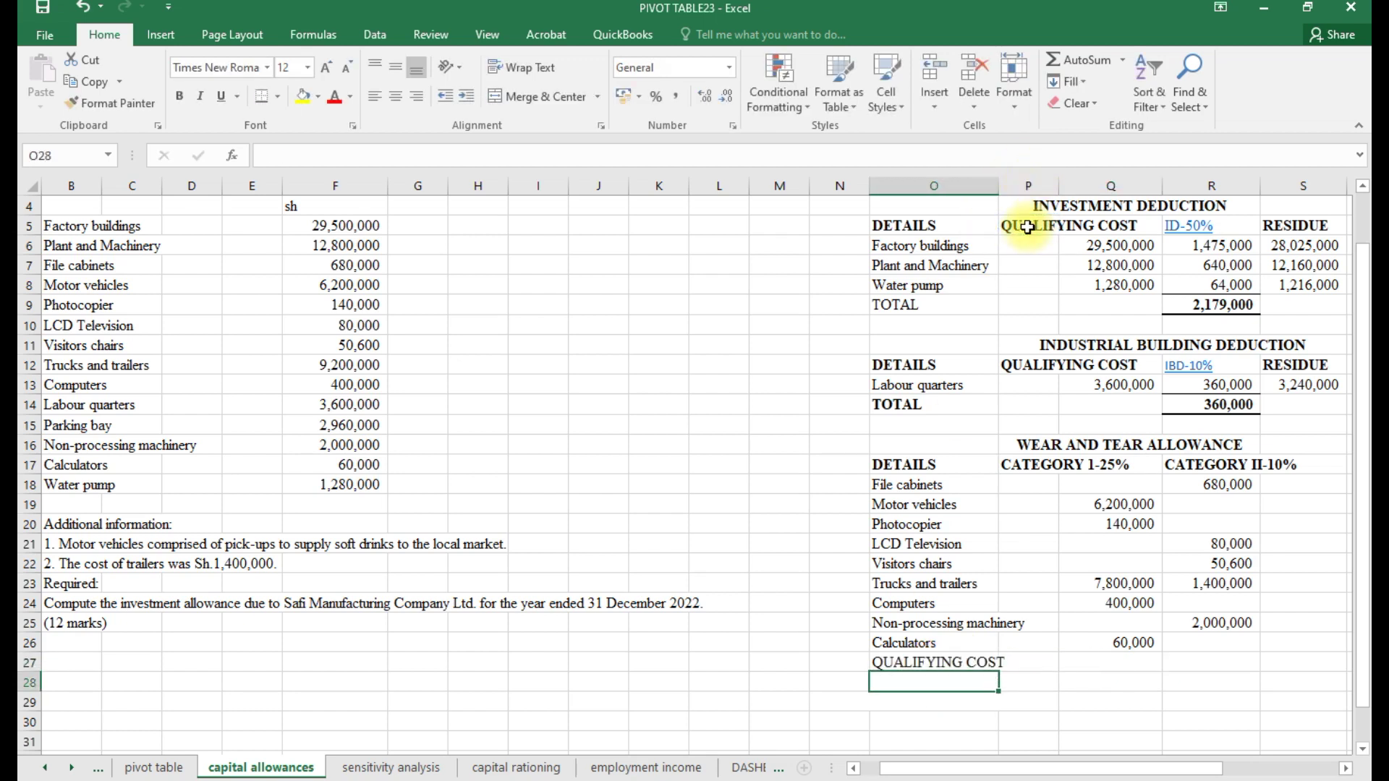
- AutoSum category I to 14,600,000 and fill right to get category II's 4,210,600
left_click(1124, 664)
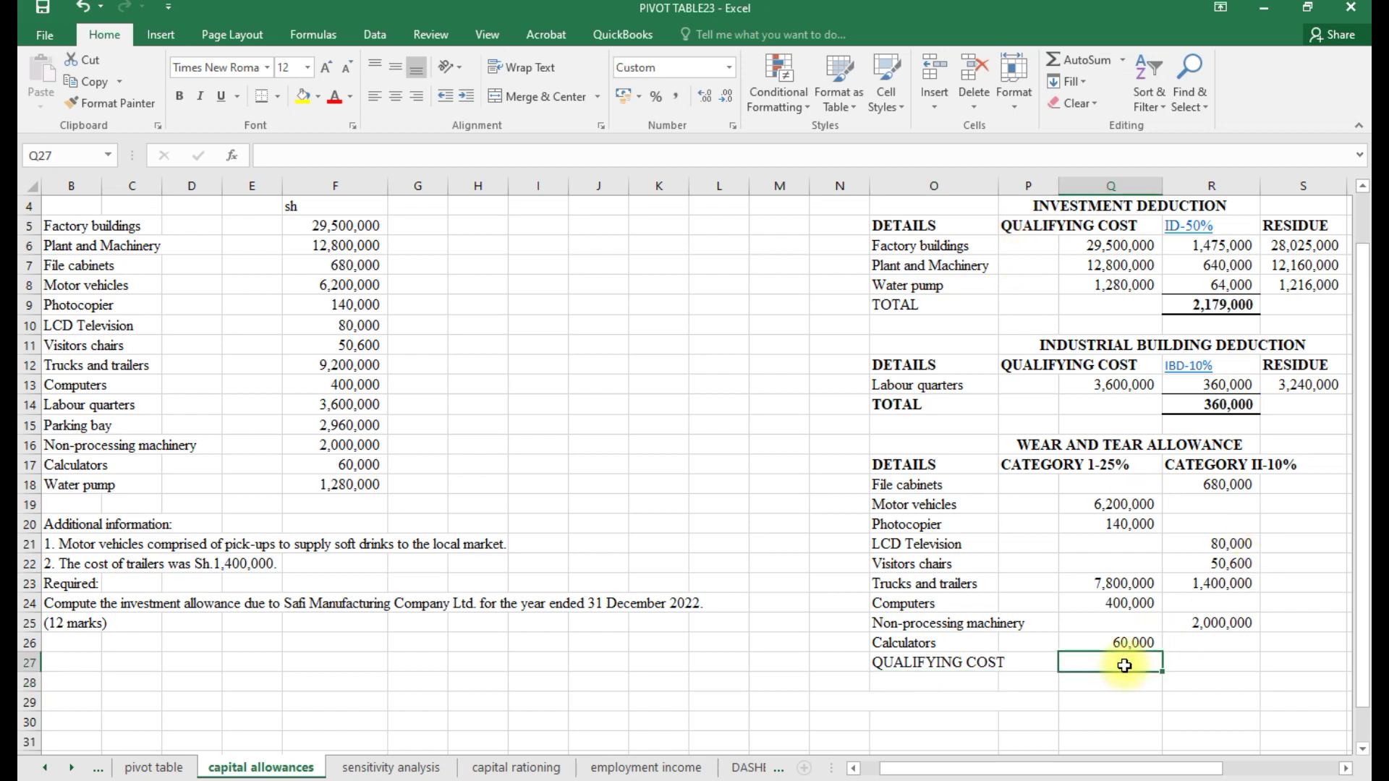
key("alt+equal")
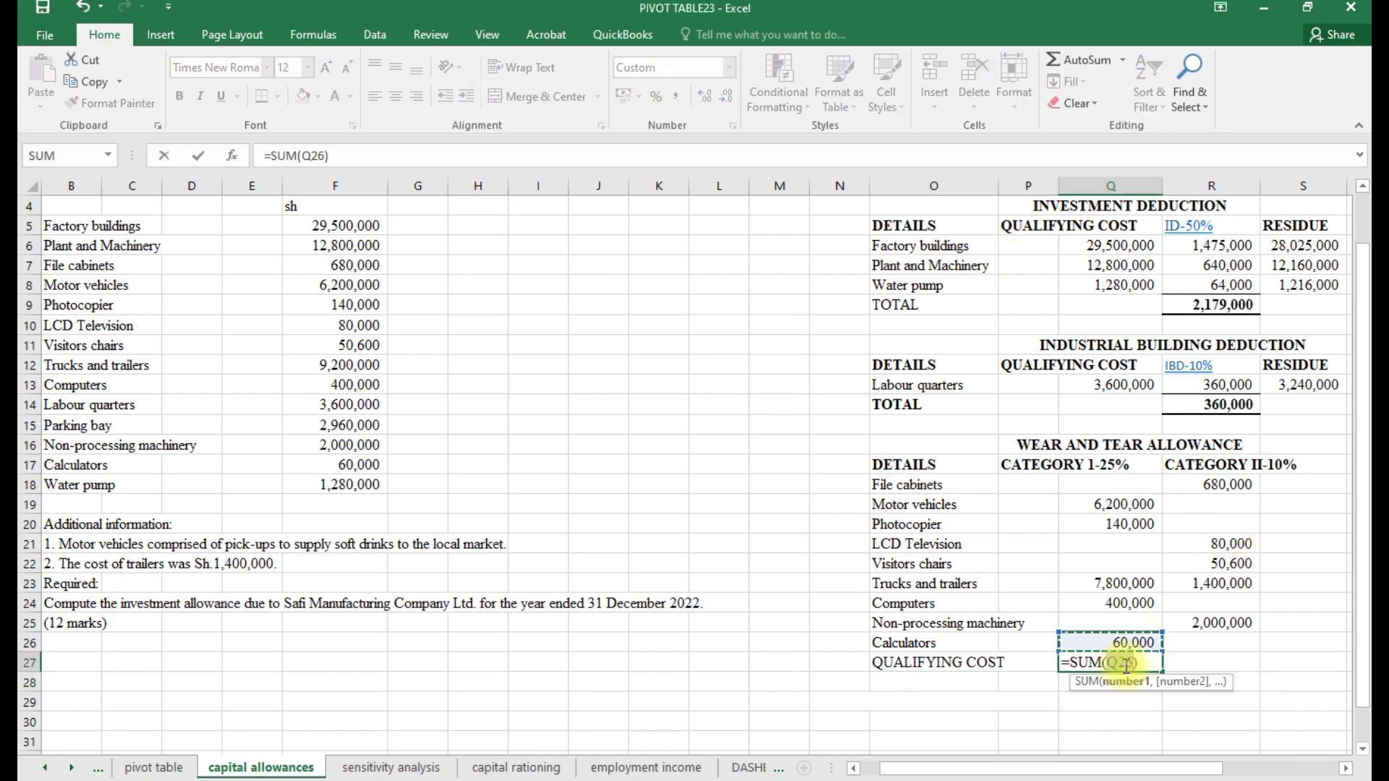
left_click_drag(1160, 631, 1151, 481)
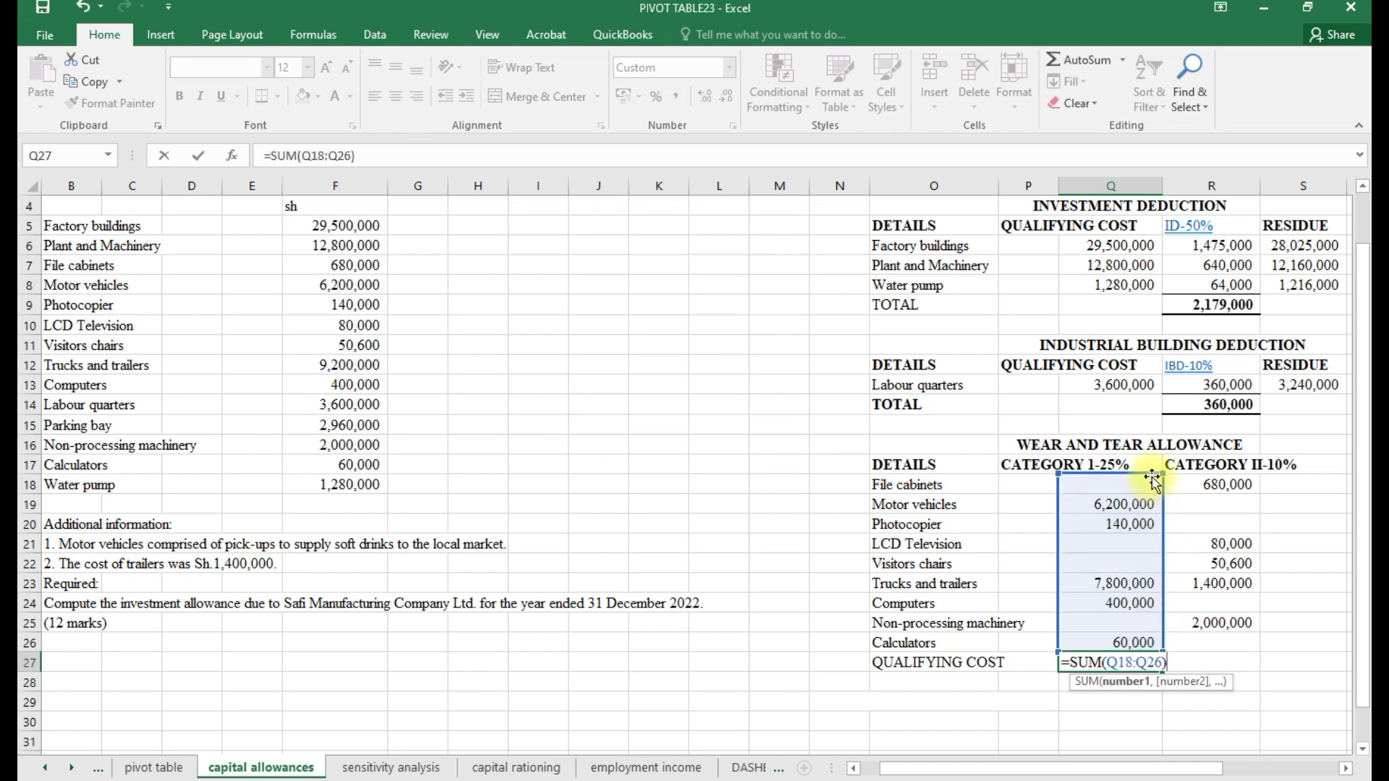
key("Return")
left_click(1130, 662)
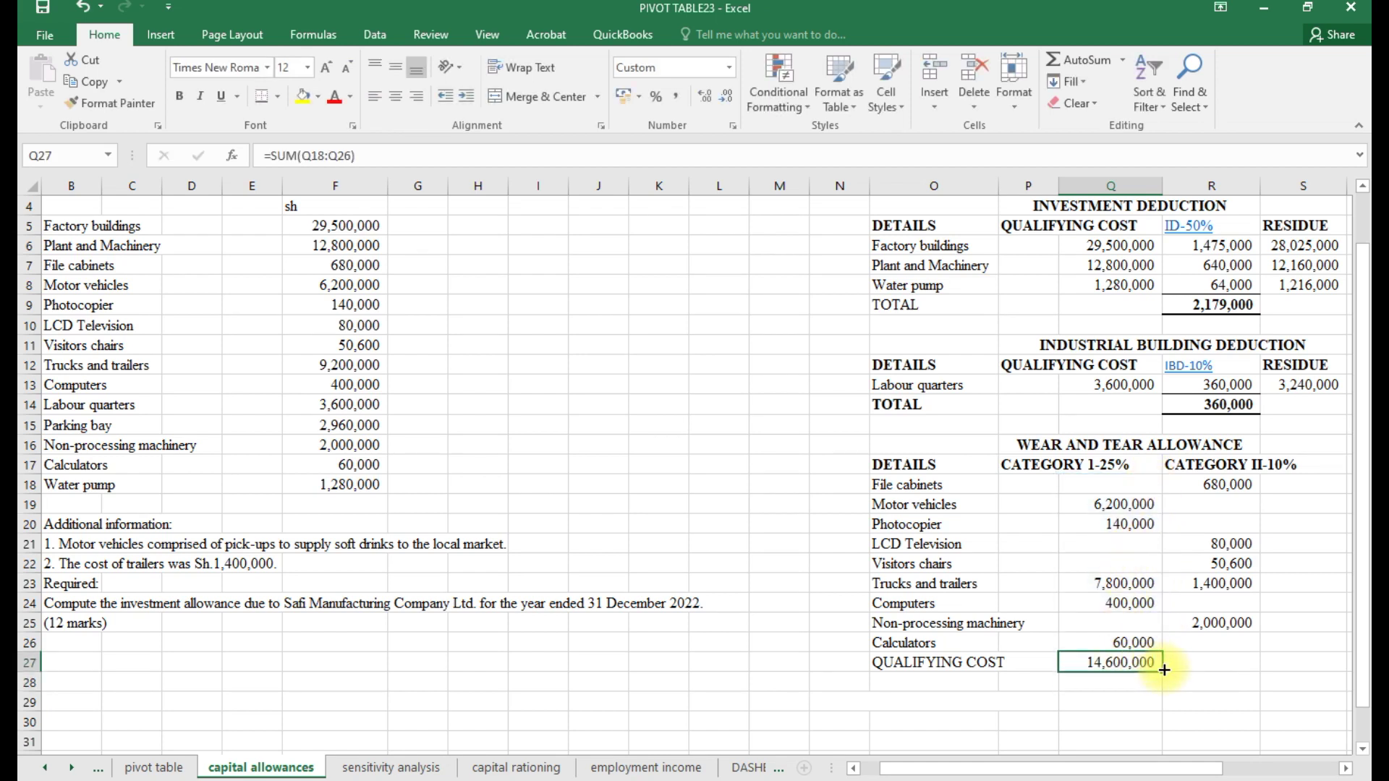
left_click_drag(1165, 673, 1231, 663)
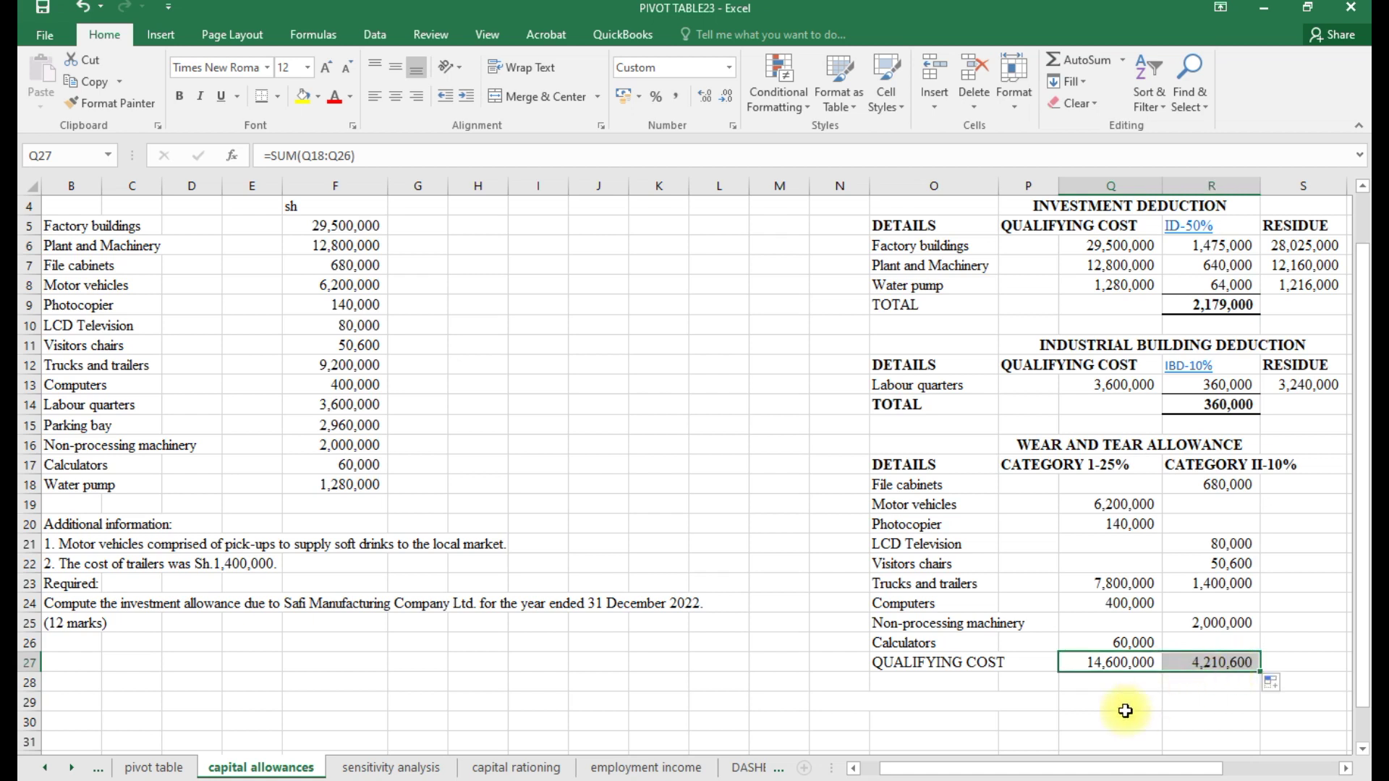
left_click(925, 685)
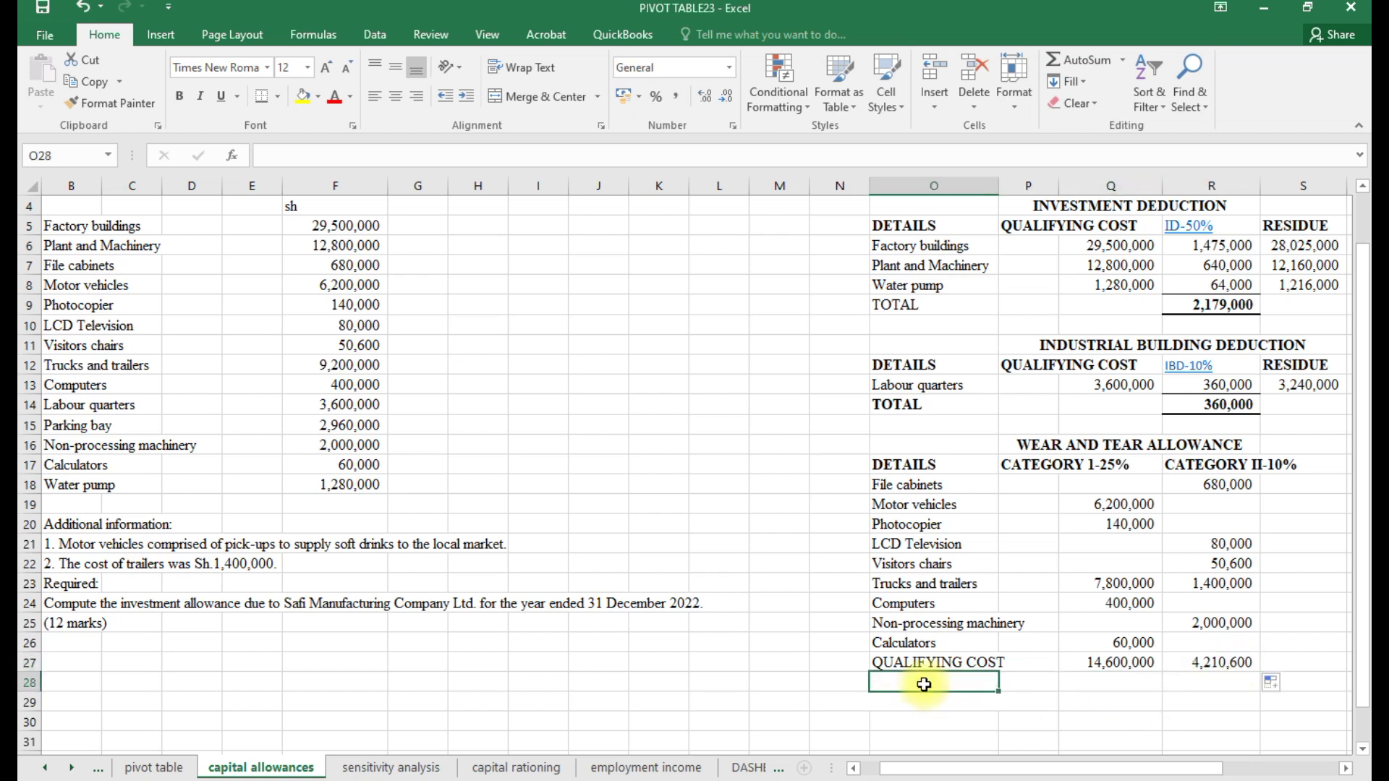
- Add a WEAR AND TEAR row at 25% of qualifying cost: 3,650,000 and 1,052,650
type("WEAR AND ")
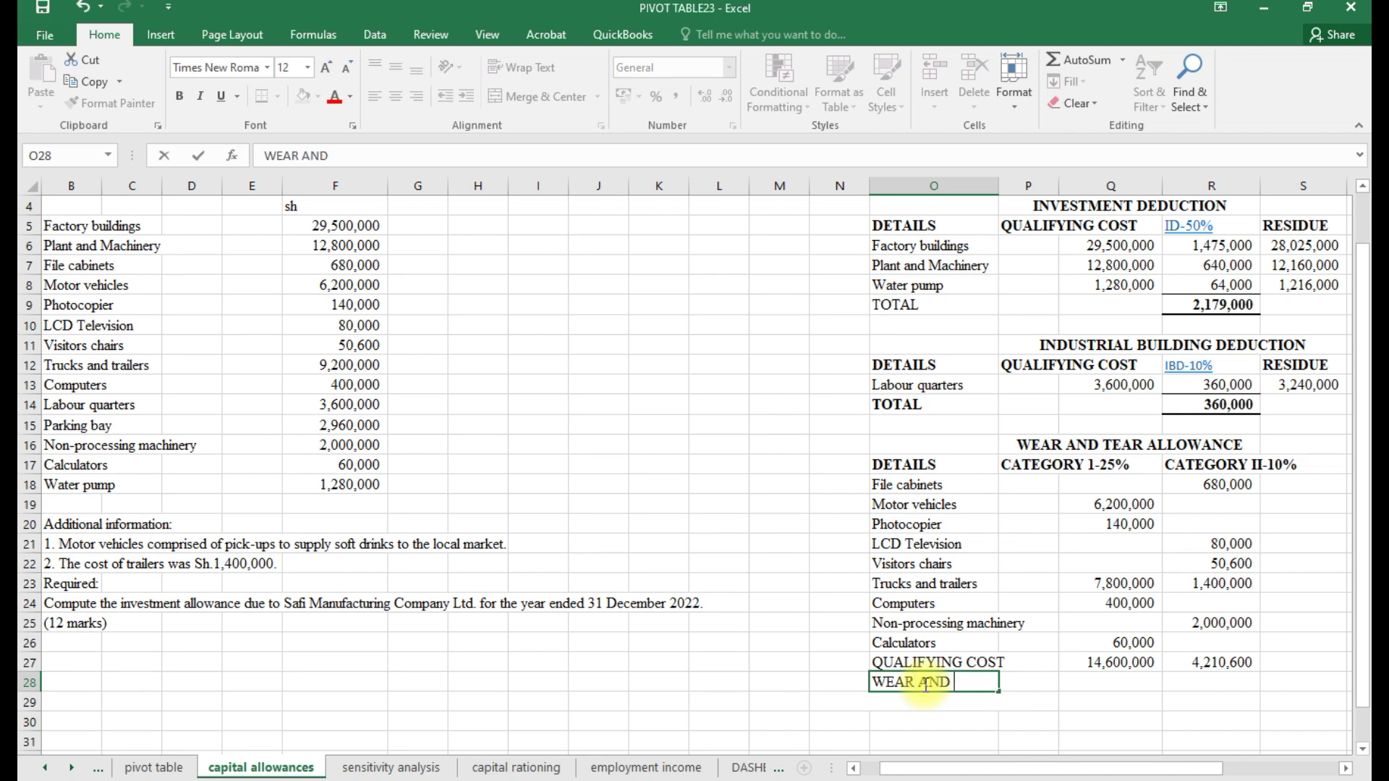
type("TEAR")
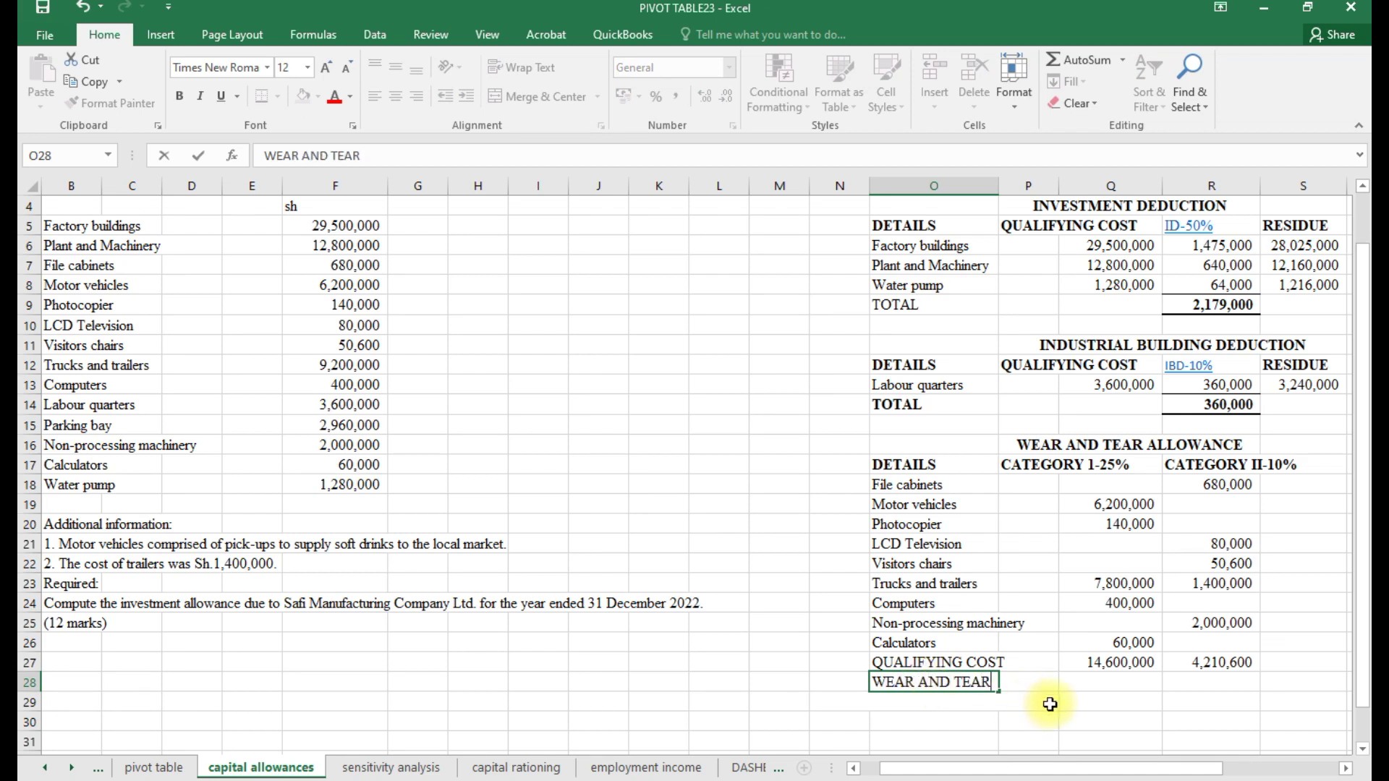
left_click(1099, 686)
type("=")
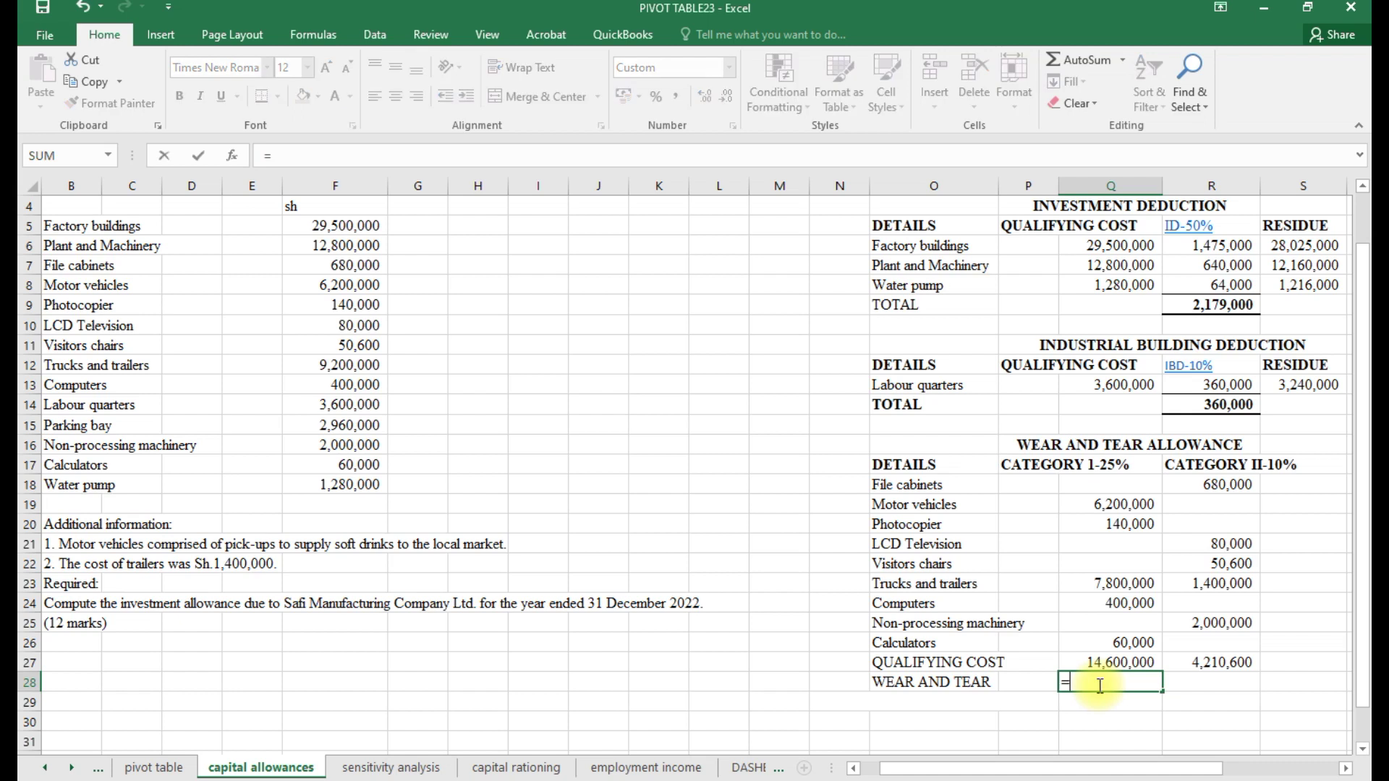
left_click(1105, 660)
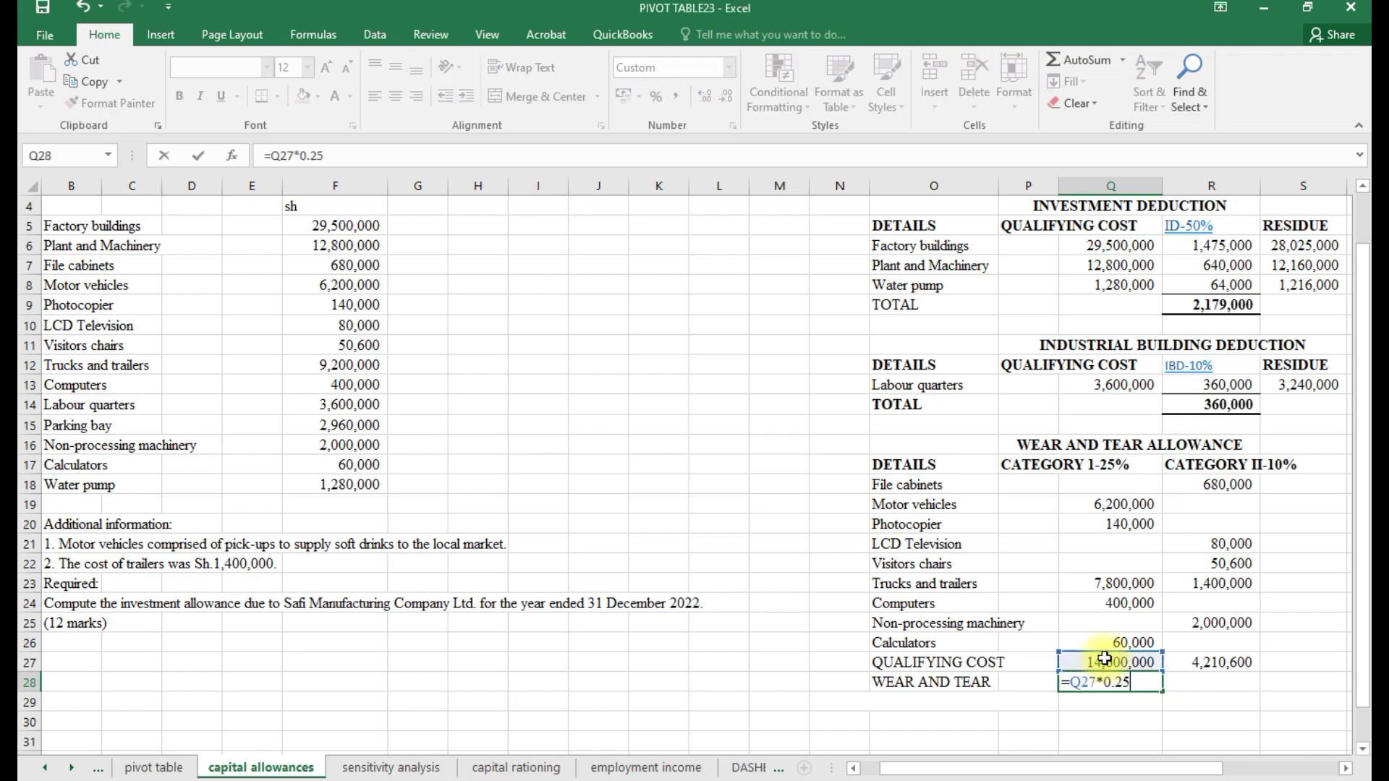
key("Return")
left_click(1144, 684)
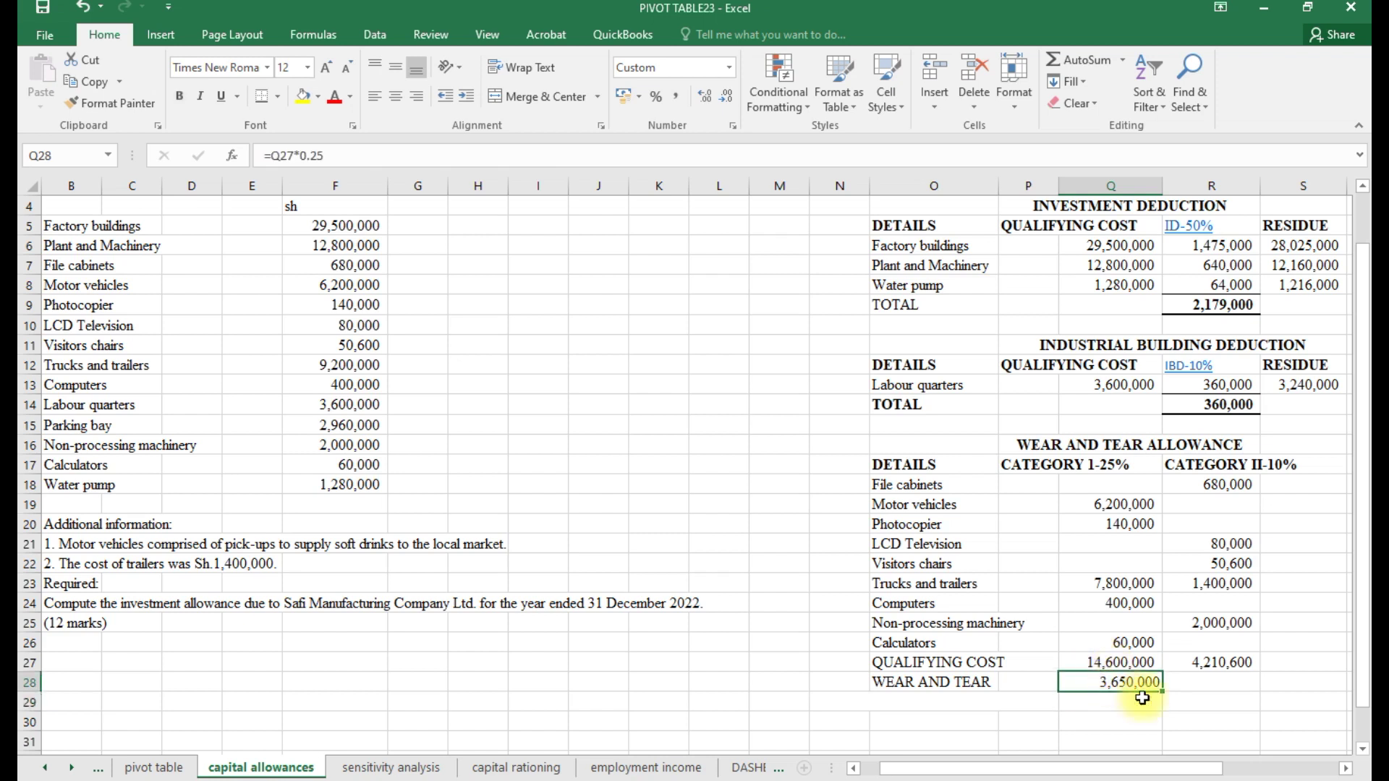
left_click_drag(1173, 692, 1246, 687)
left_click(927, 706)
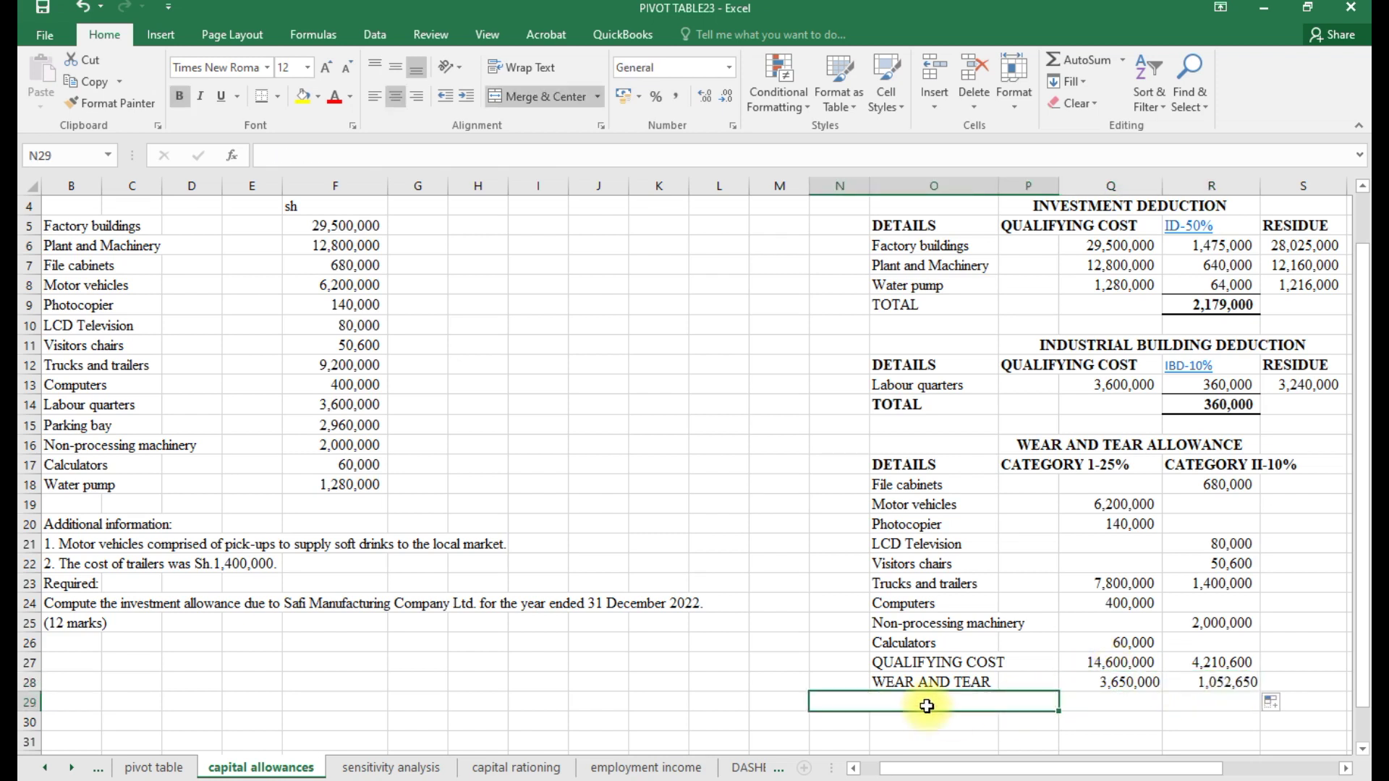
type("WRITTEN DOWN VALUE ")
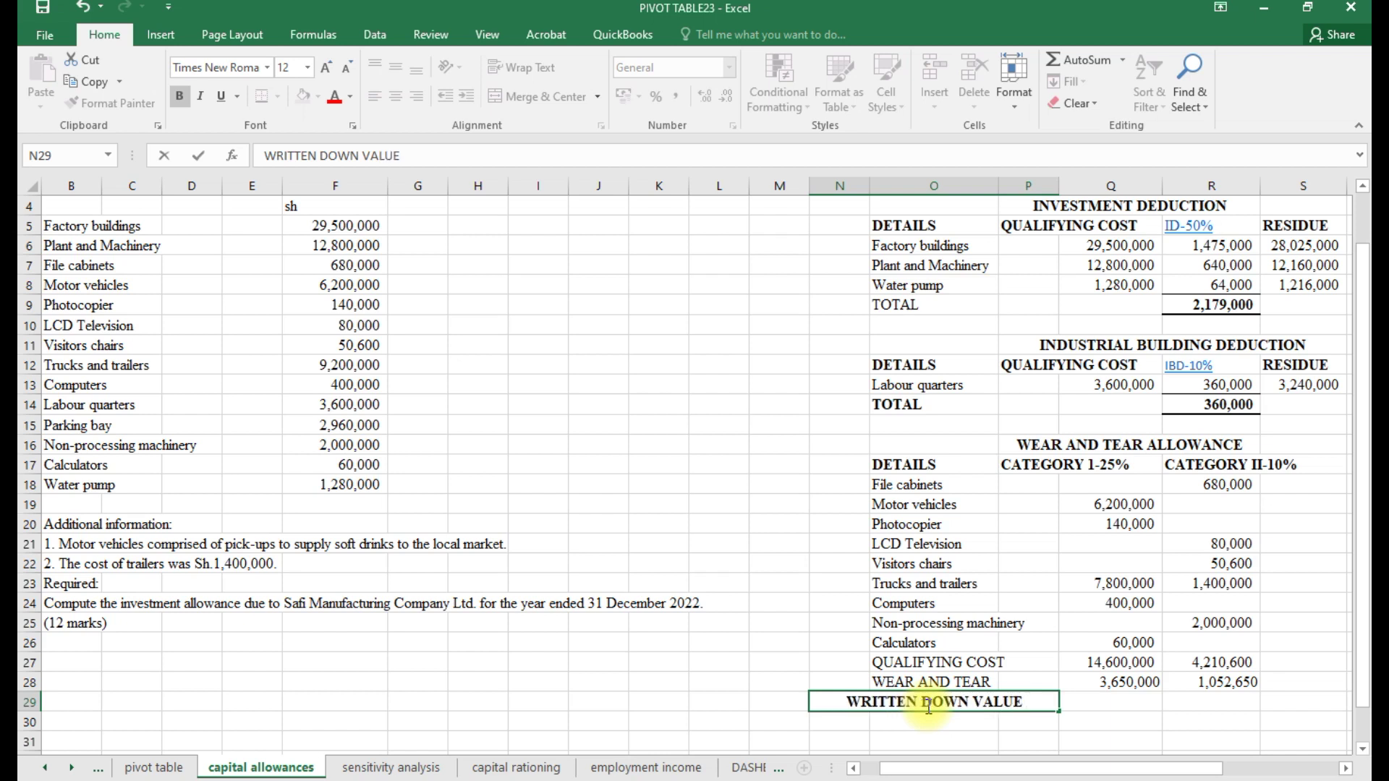
type("C/D")
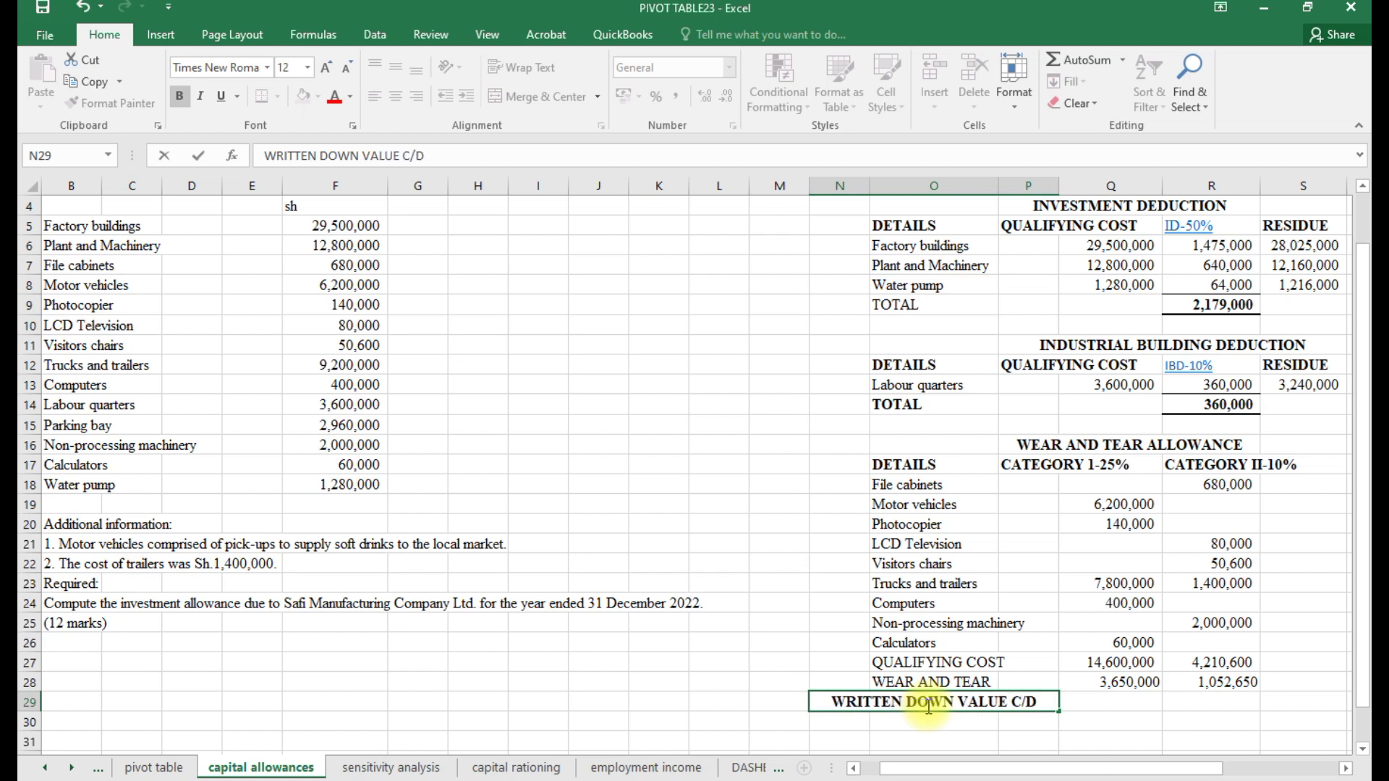
- Make both wear and tear amounts negative: (3,650,000) and (1,052,650)
left_click(1129, 702)
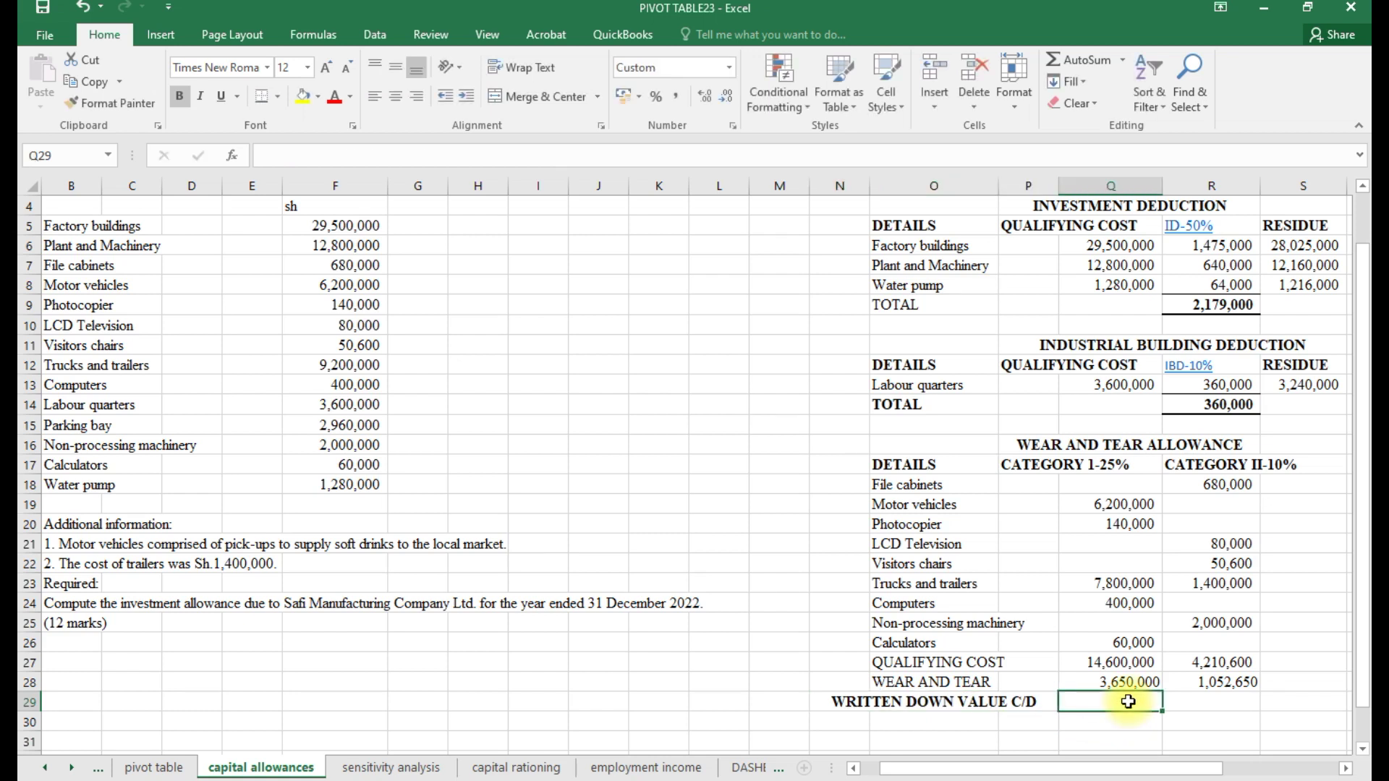
left_click(1124, 682)
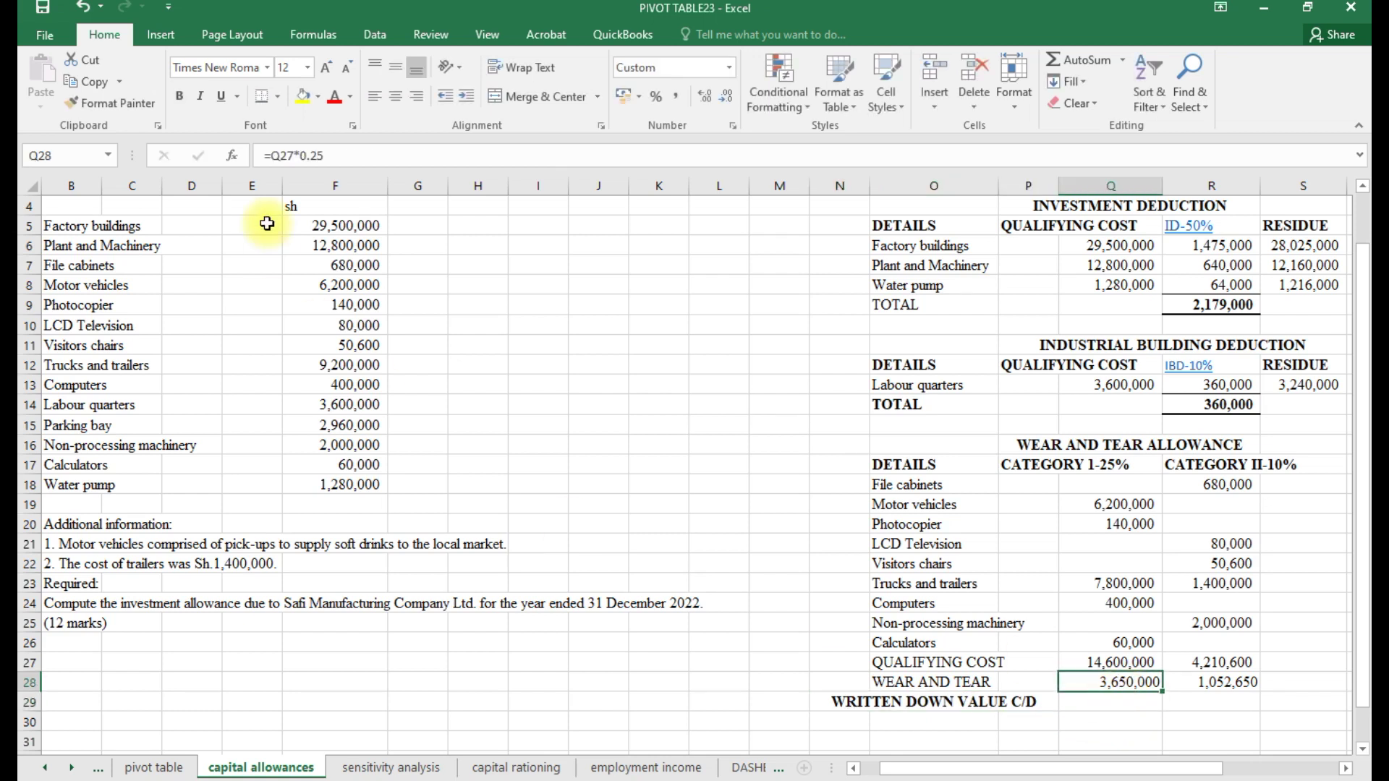
left_click(273, 156)
type("-")
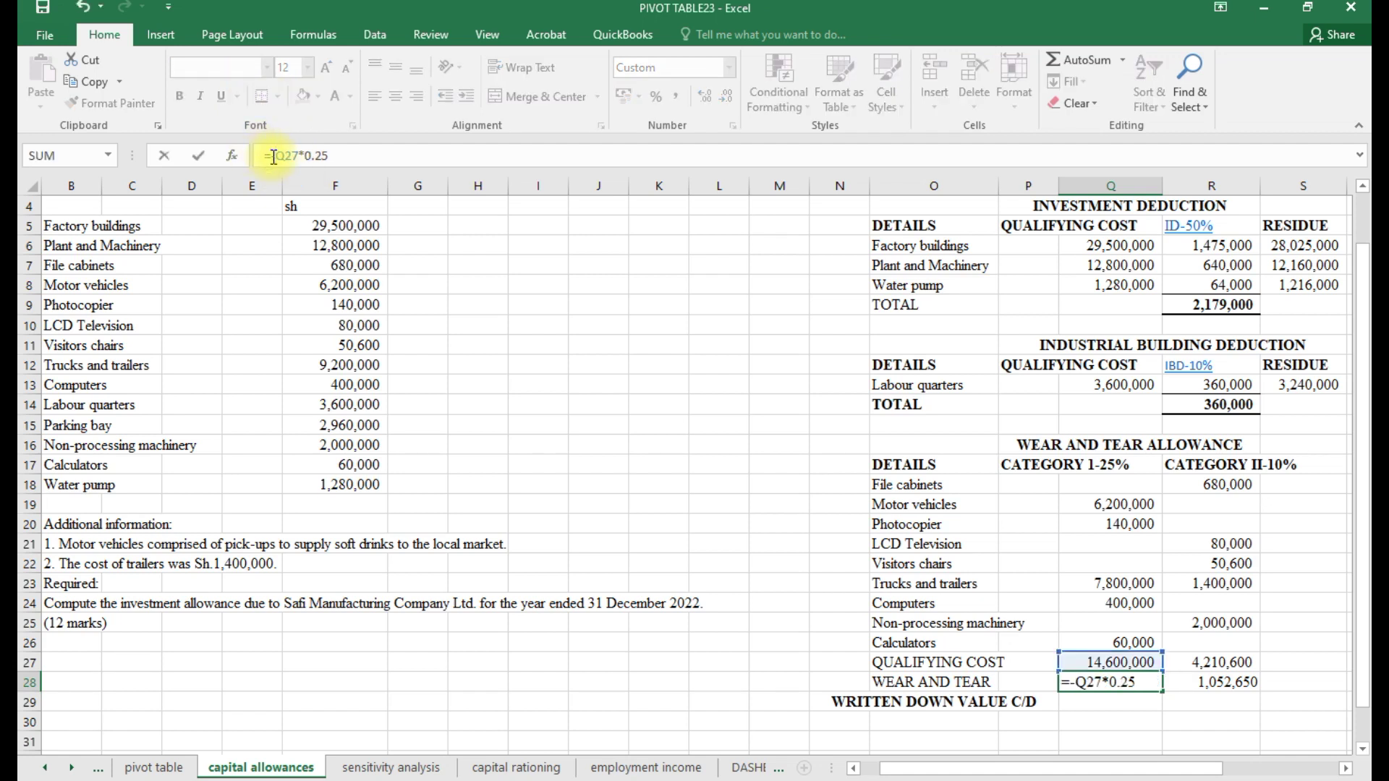
key("Return")
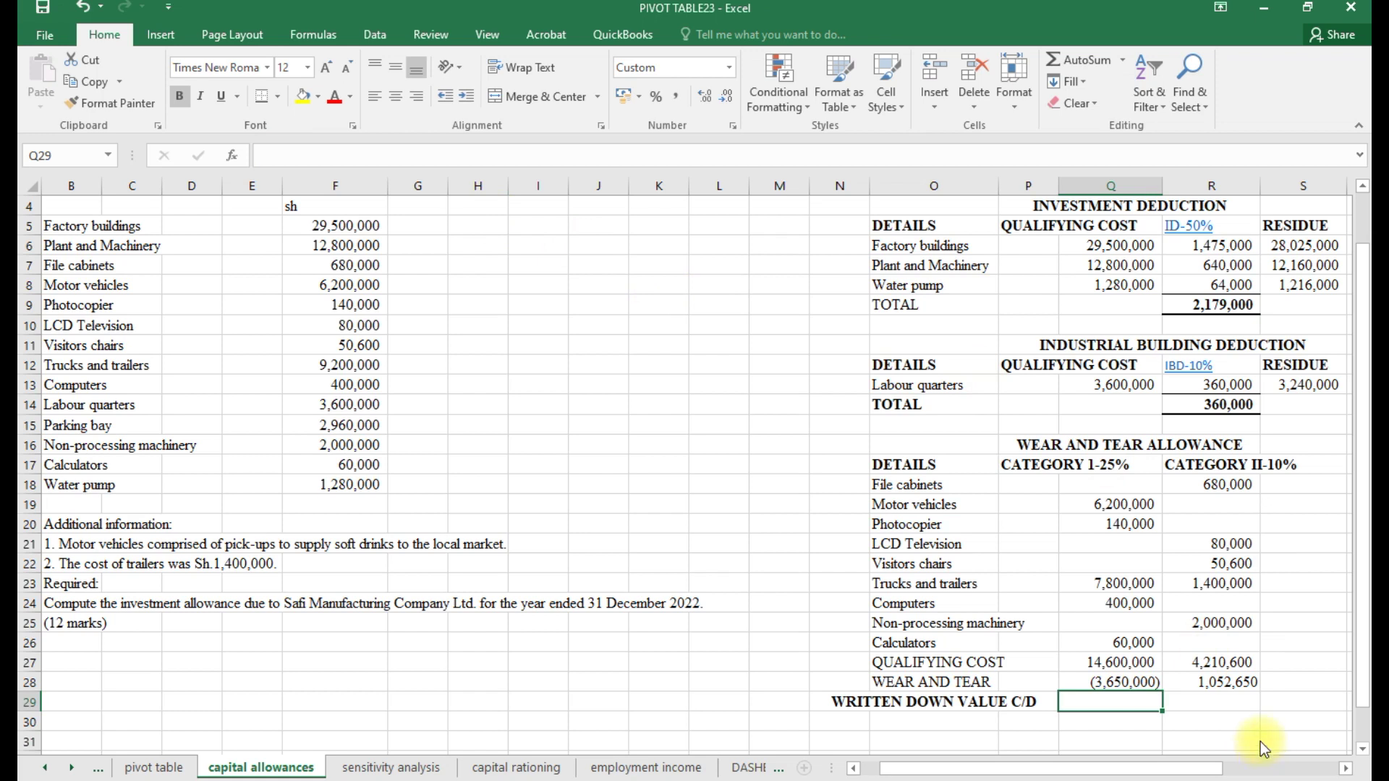
left_click(1232, 684)
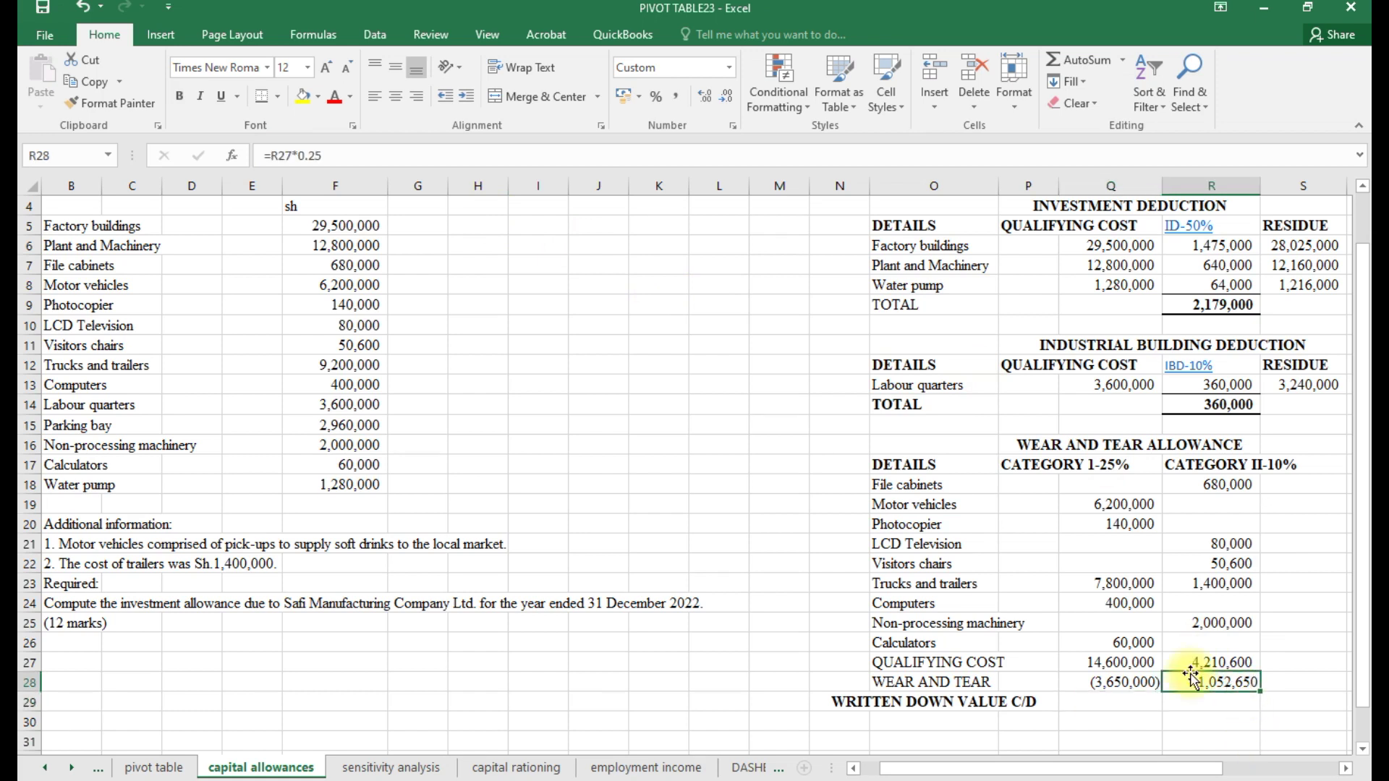
left_click(272, 158)
key("Return")
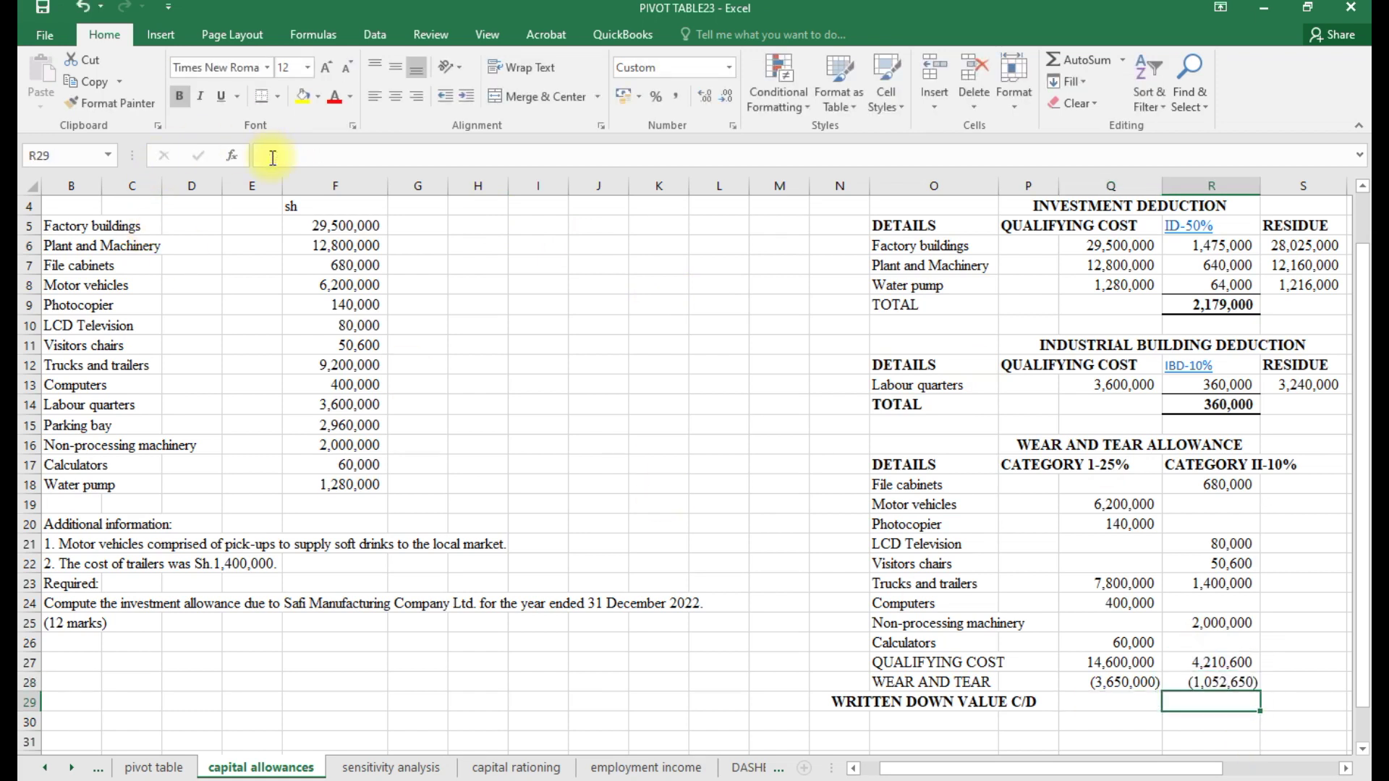
- Begin a SUM for the category I written down value, starting from the wear and tear amount
left_click(1103, 704)
type("=SUM(")
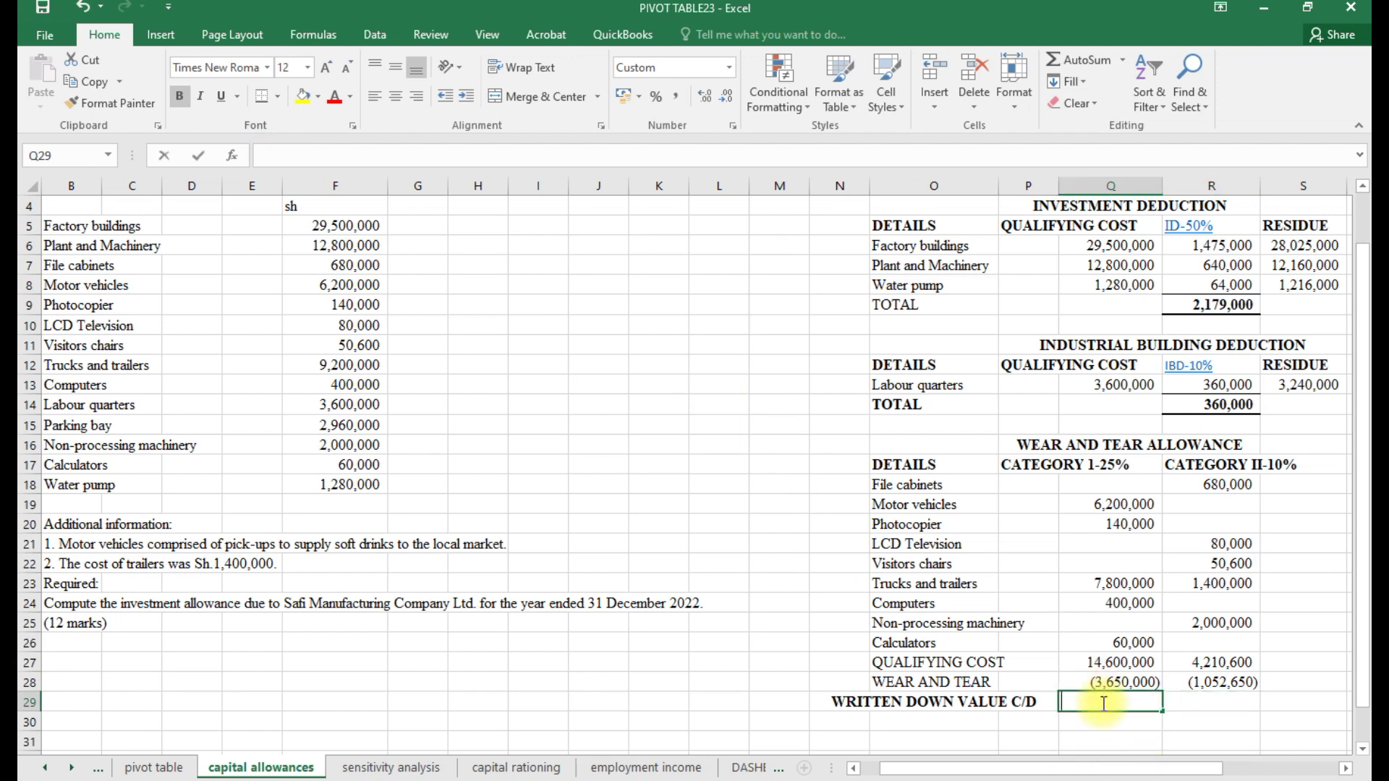
left_click(1143, 682)
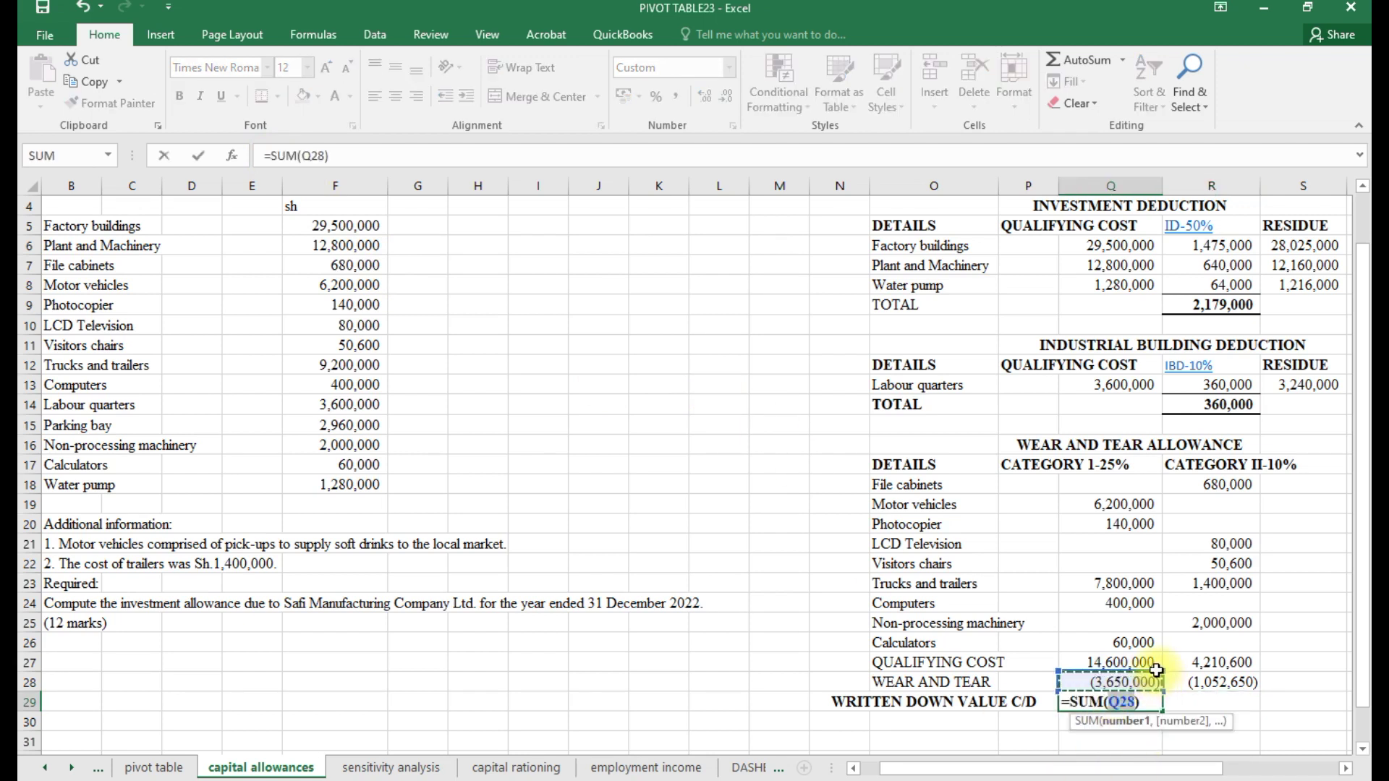
- Total the written down values as =SUM(Q27:Q28): 10,950,000 and 3,157,950 across both categories
left_click_drag(1162, 670, 1162, 661)
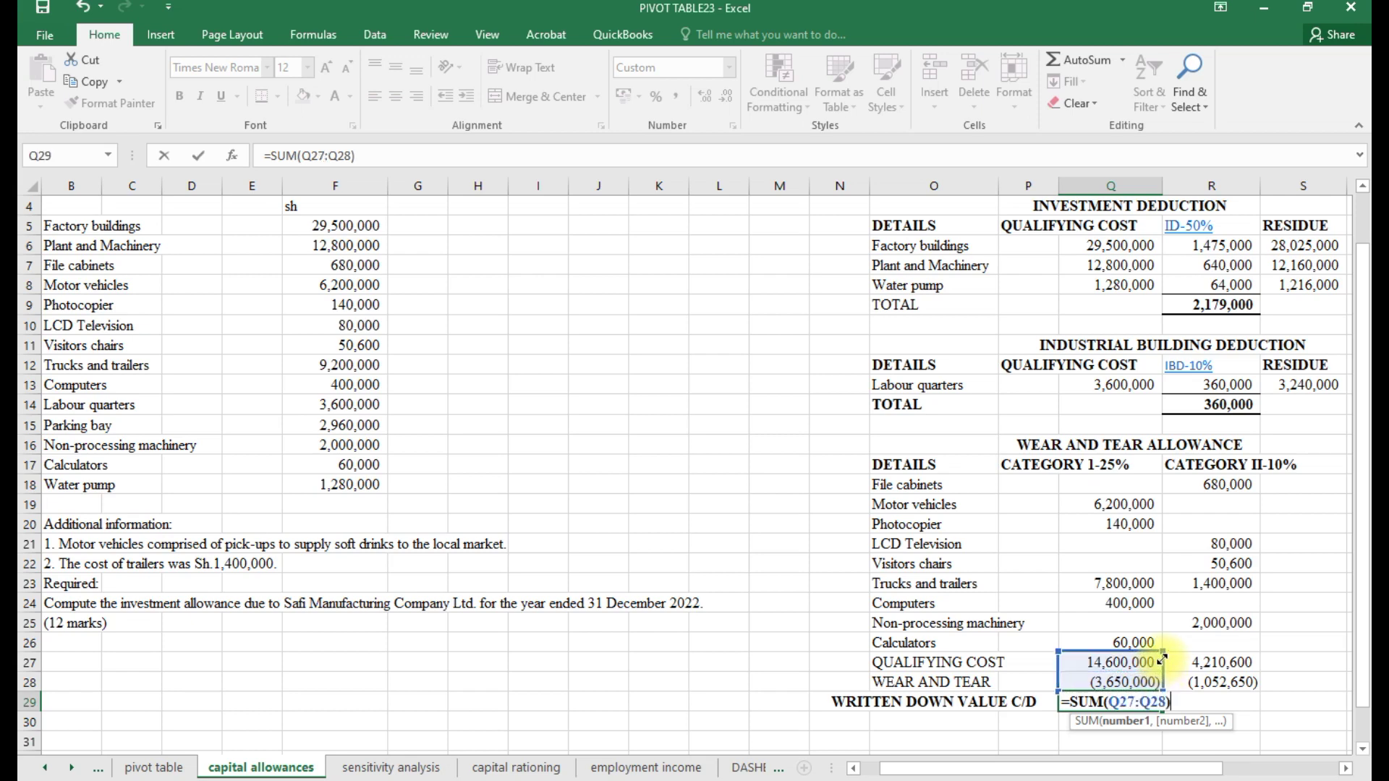
key("Return")
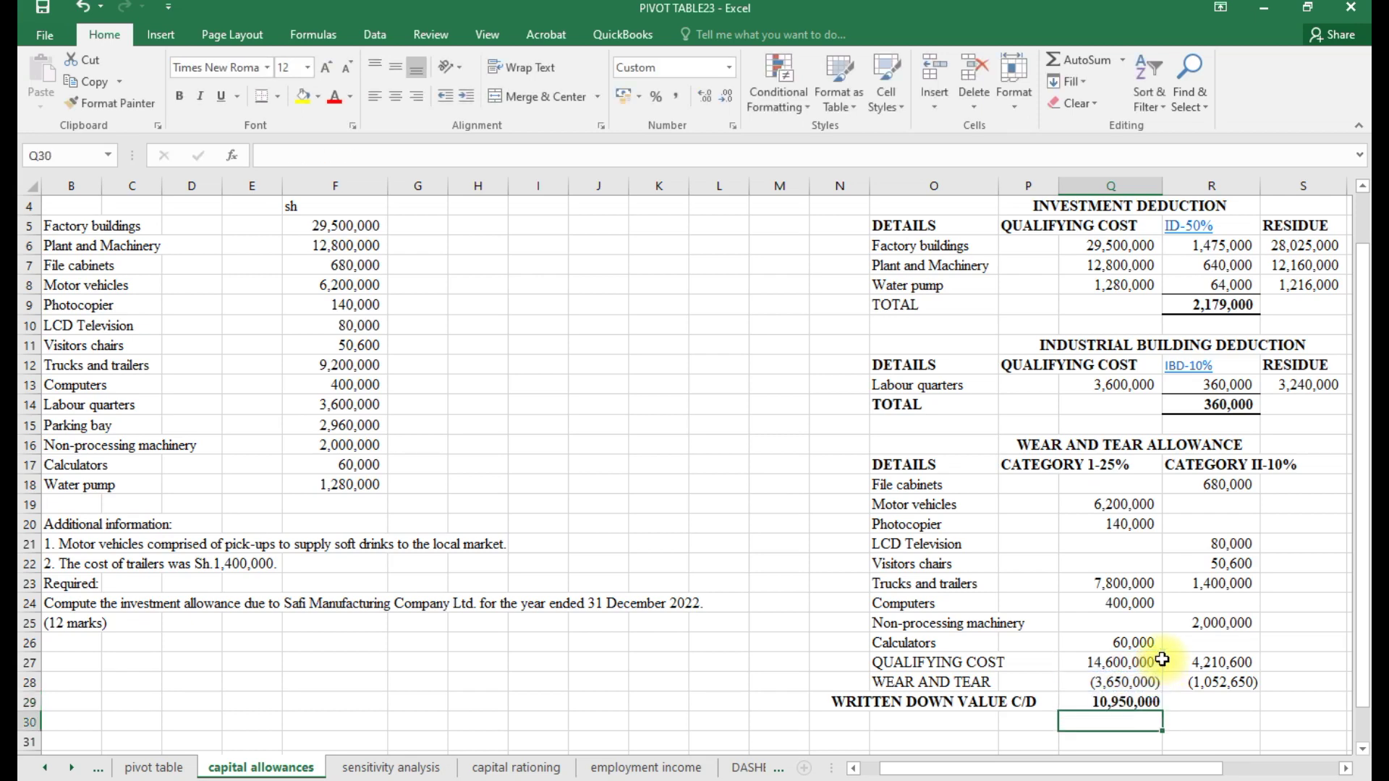
left_click(1129, 704)
left_click_drag(1165, 714, 1240, 710)
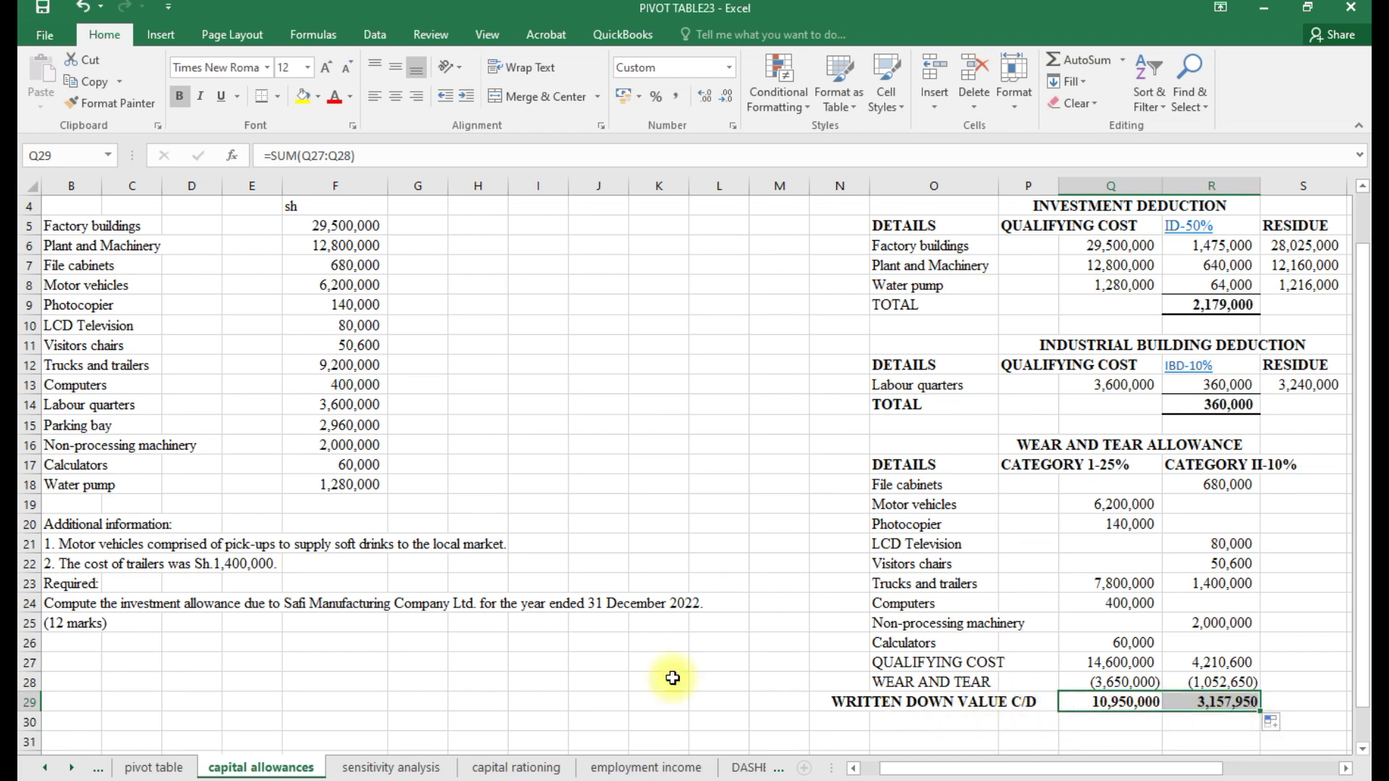
- Add a bottom border under the written down totals and a top border above the qualifying costs
left_click(261, 98)
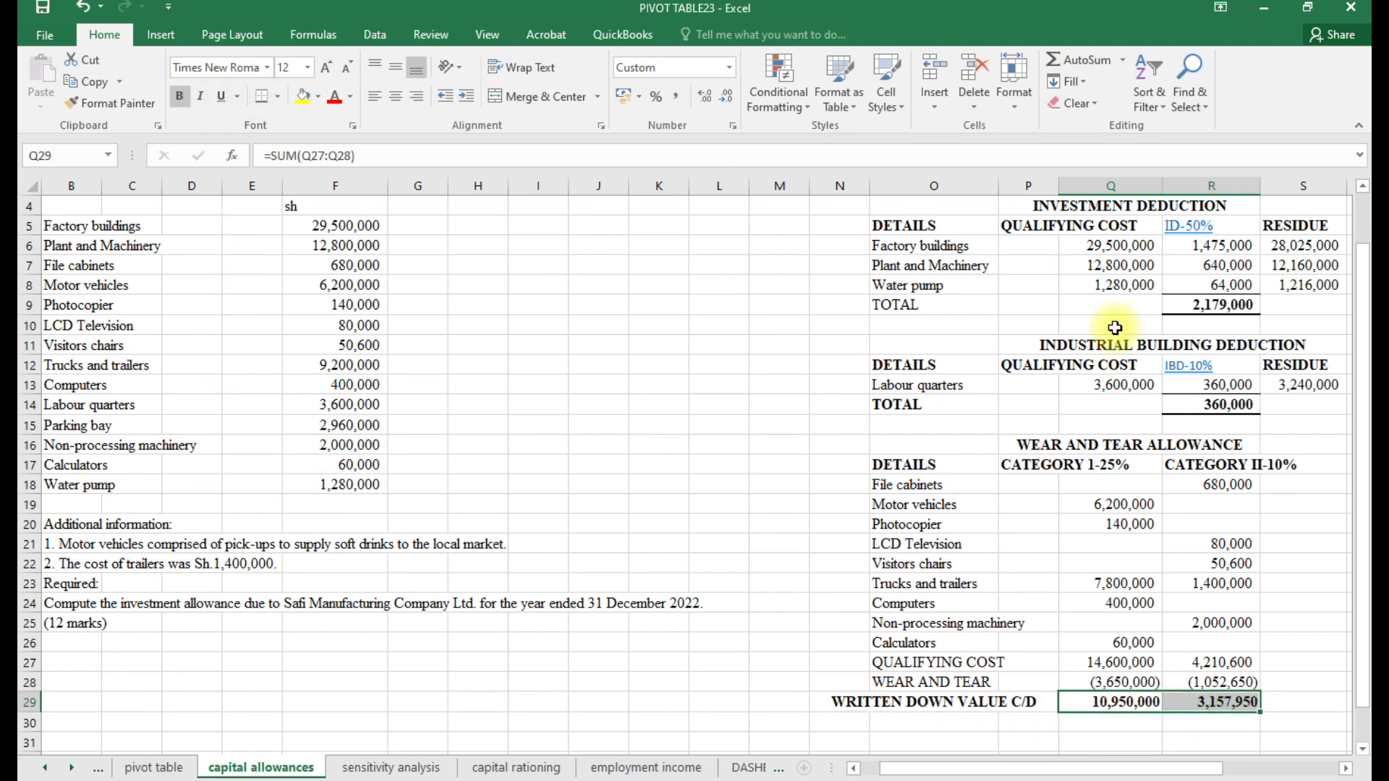
left_click(982, 727)
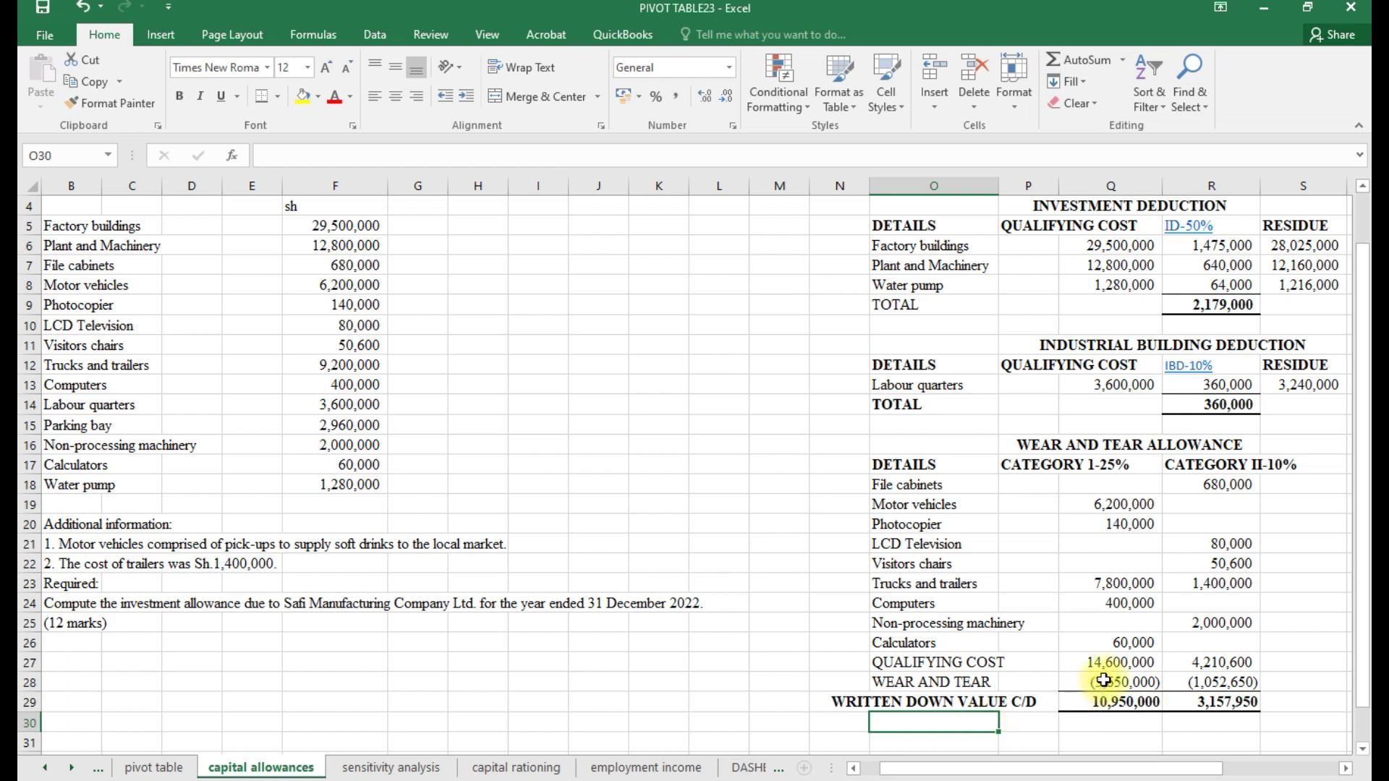
left_click_drag(1105, 662, 1197, 665)
left_click(278, 97)
left_click(301, 165)
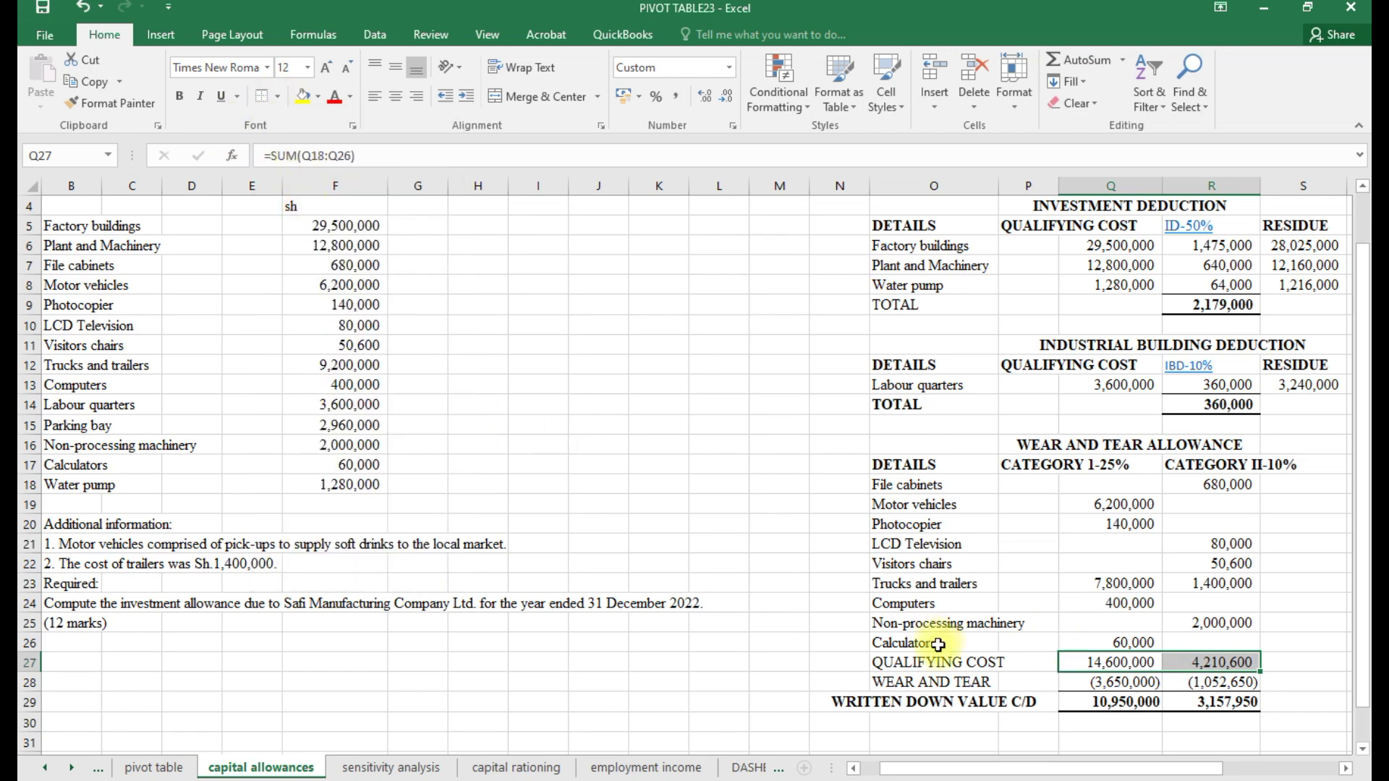
left_click(959, 722)
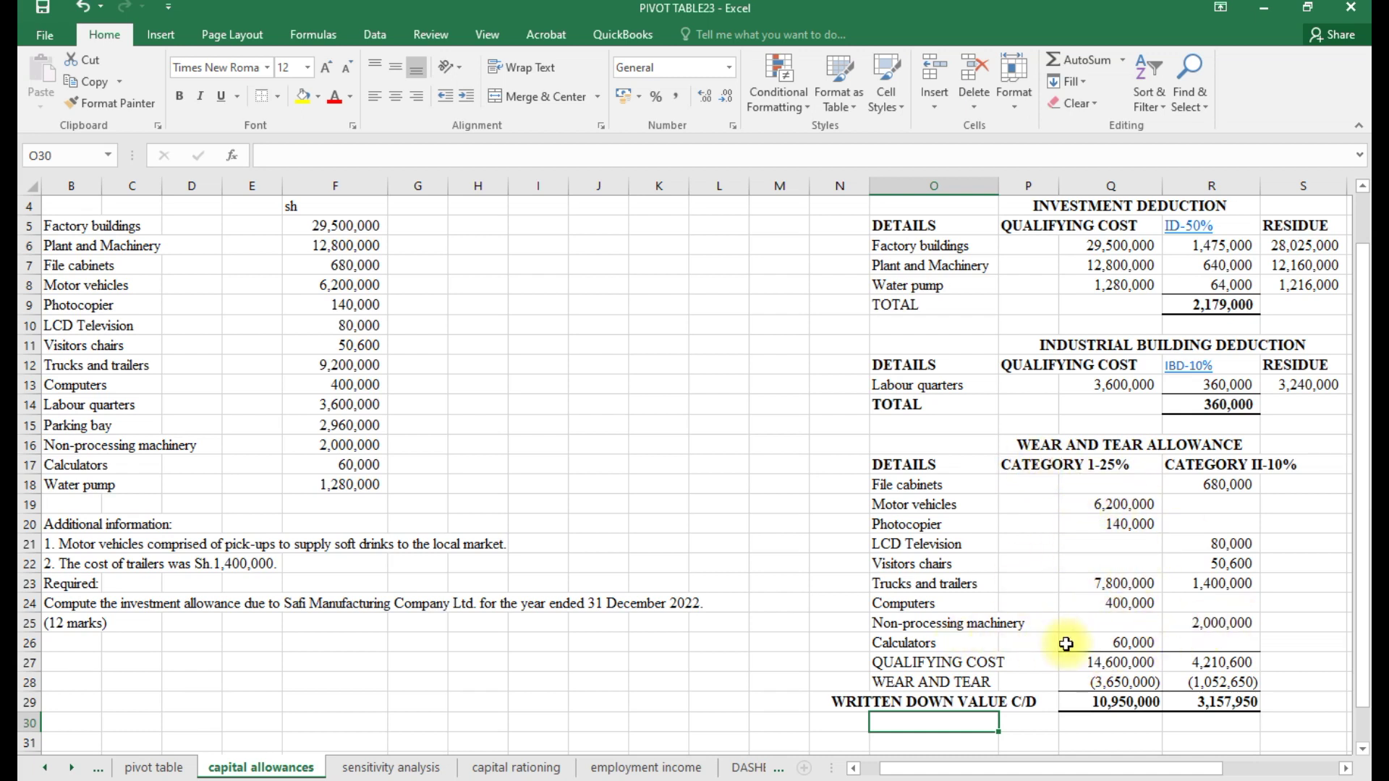
scroll(1066, 644, "up", 1)
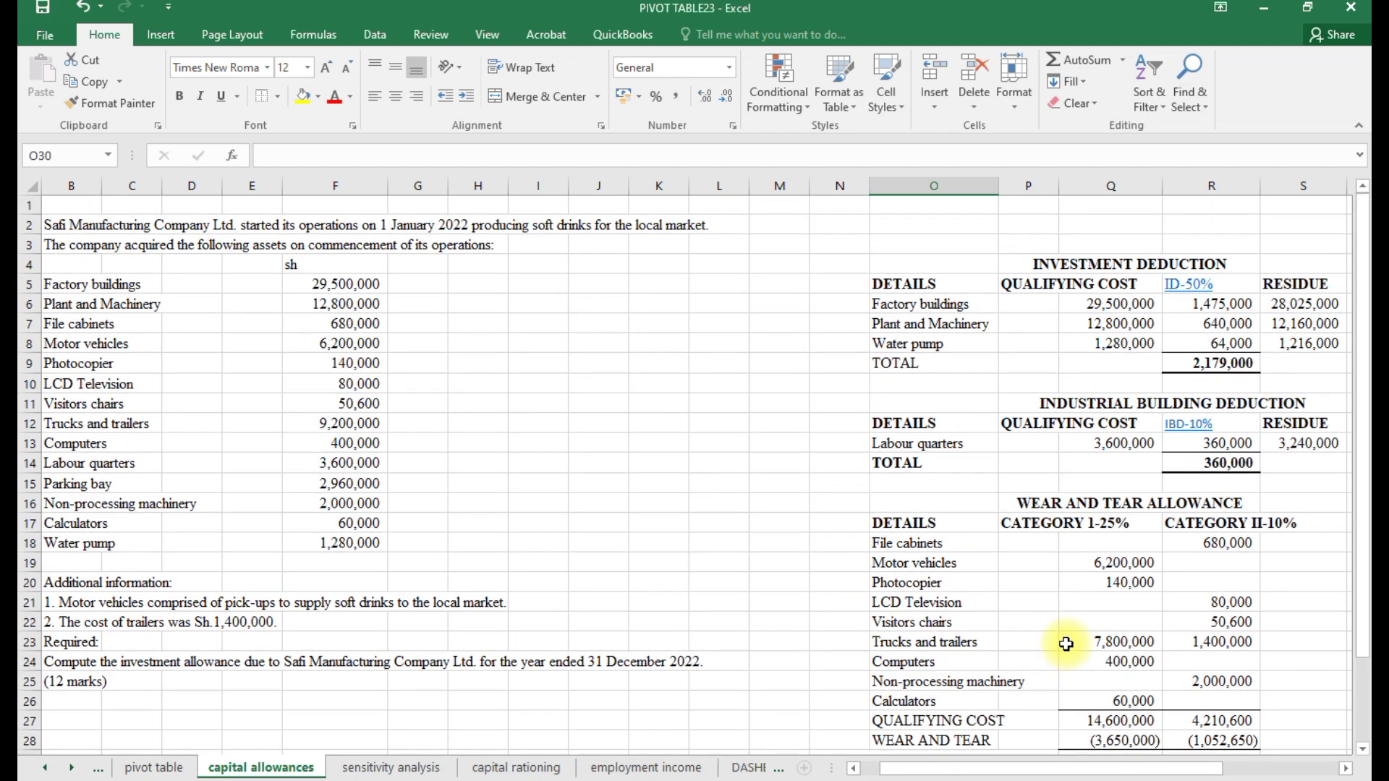
scroll(1067, 644, "down", 1)
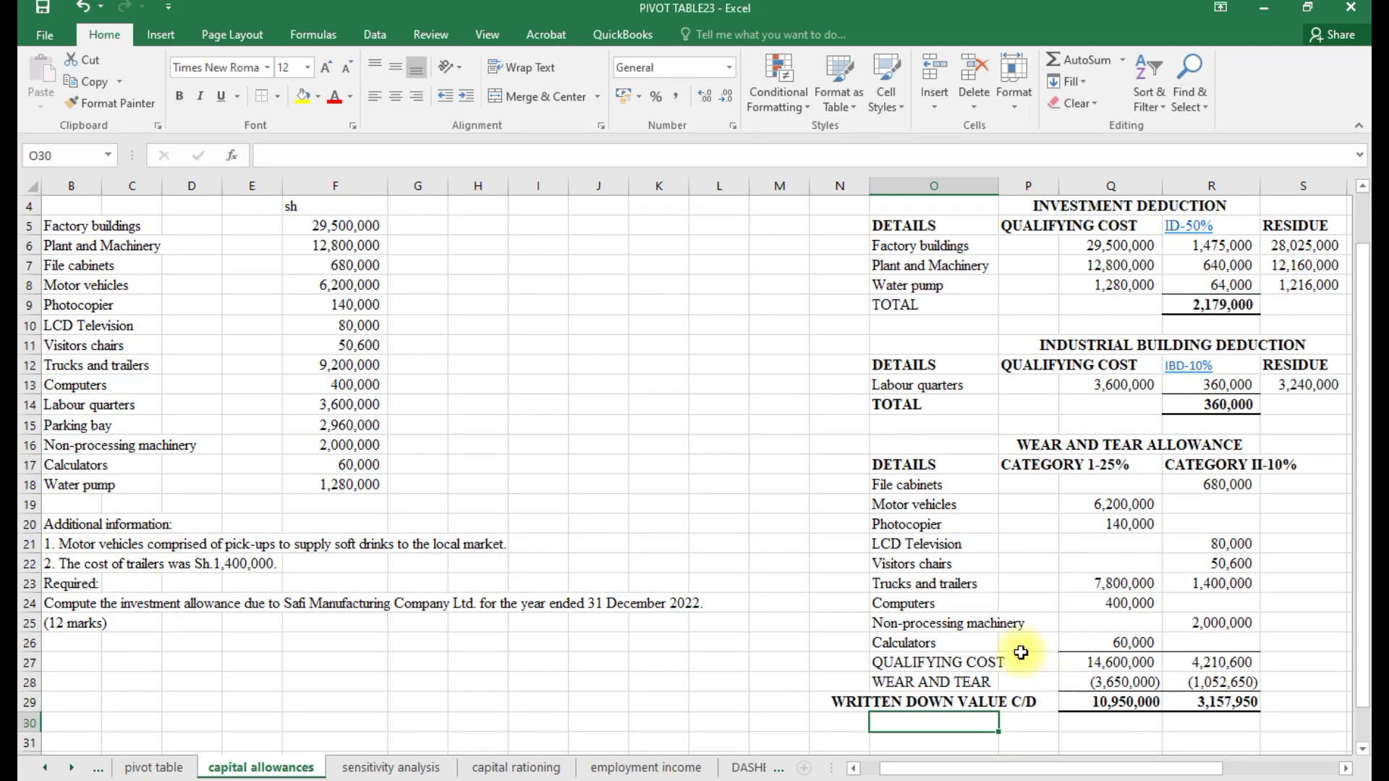
scroll(502, 655, "up", 1)
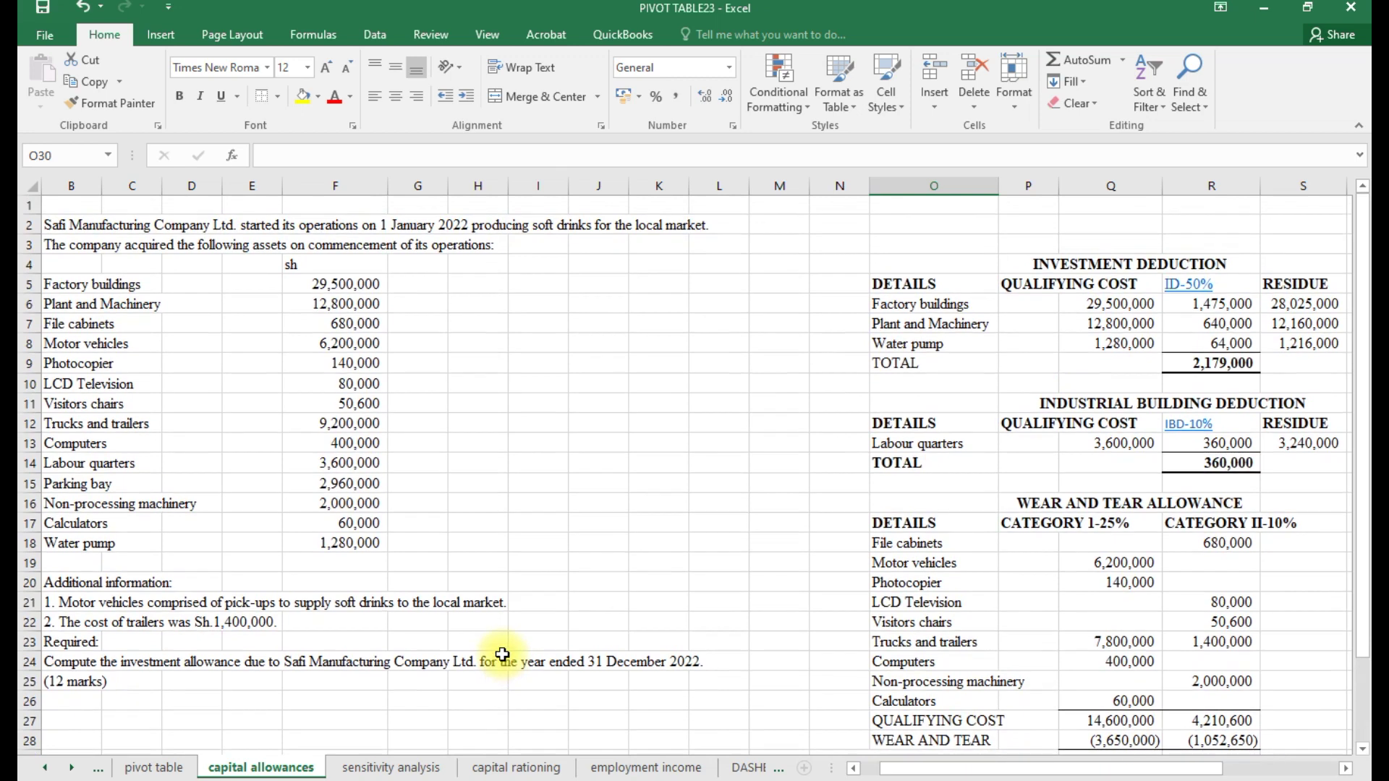
scroll(504, 655, "down", 1)
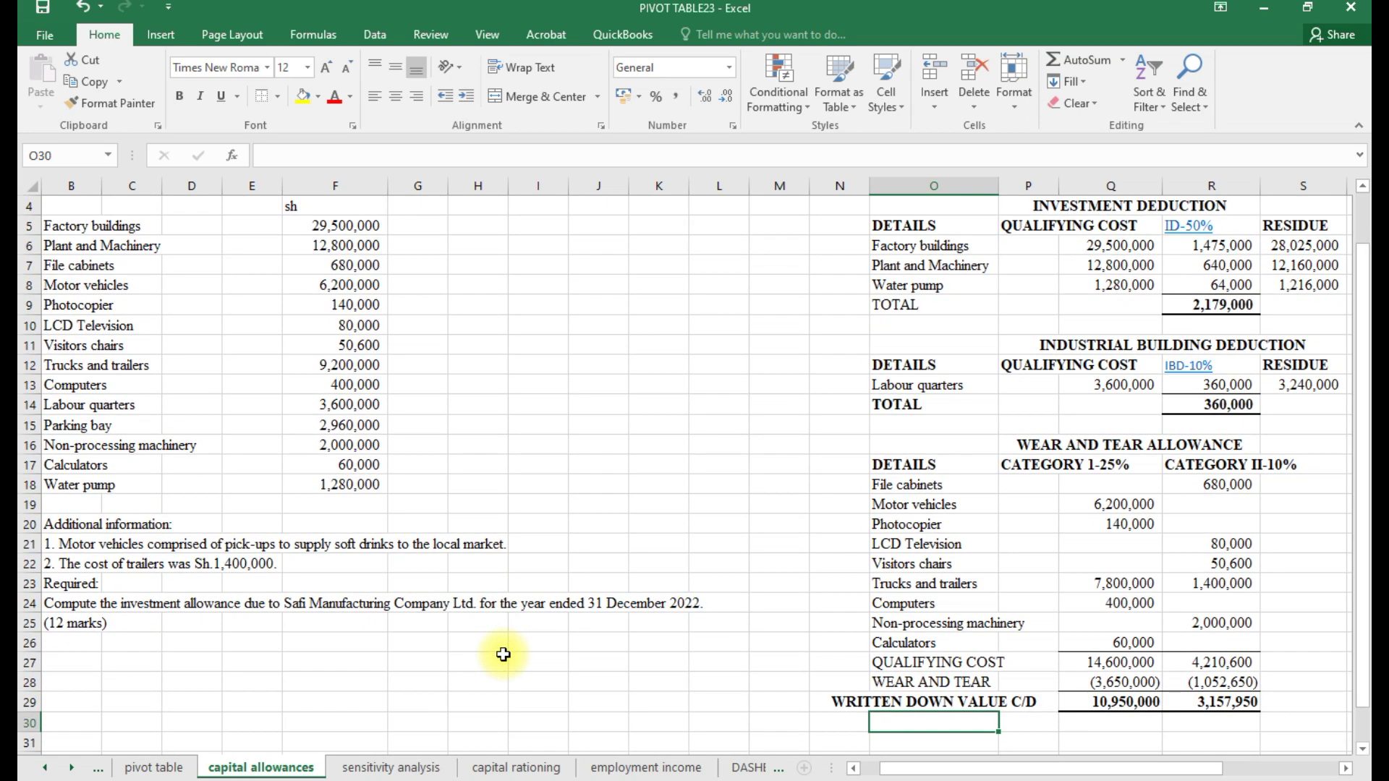
scroll(503, 655, "up", 1)
scroll(504, 655, "down", 1)
scroll(561, 653, "up", 1)
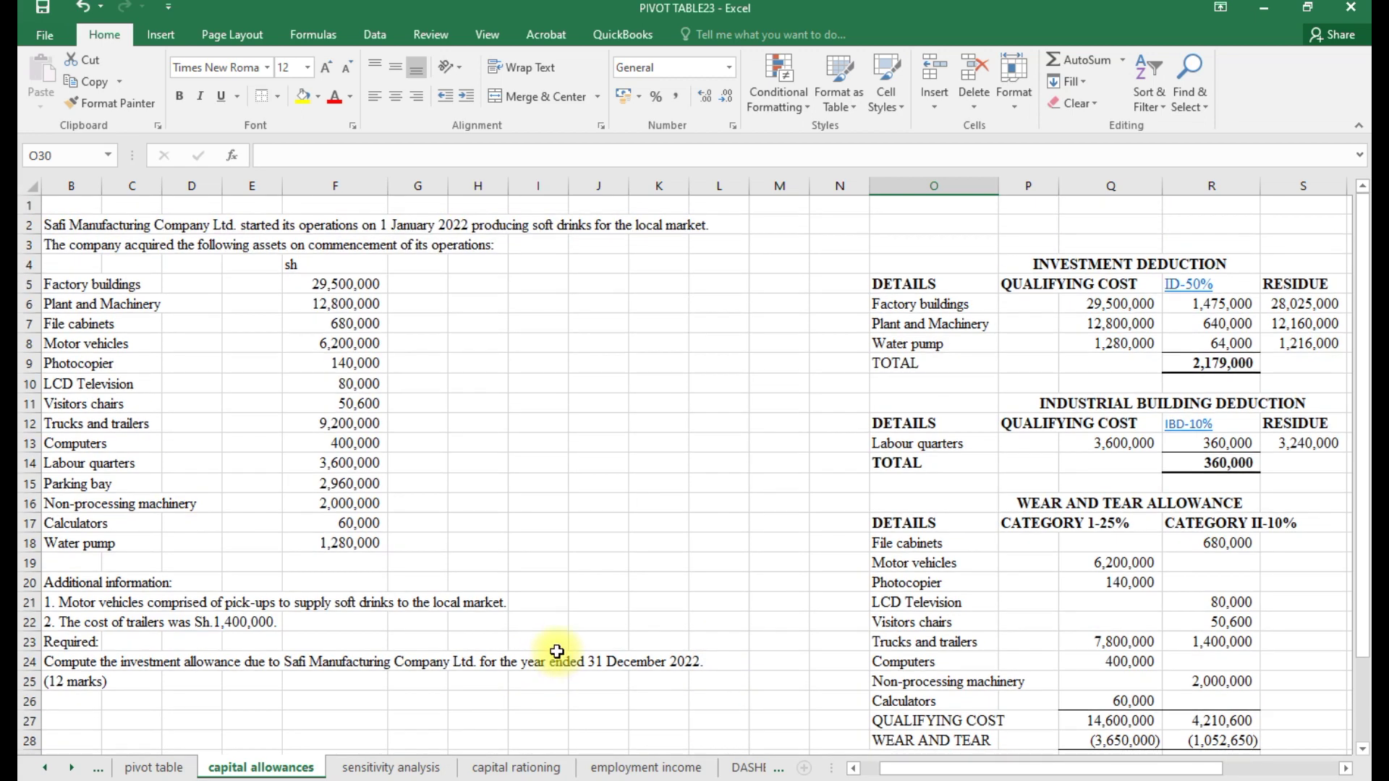
scroll(831, 611, "down", 2)
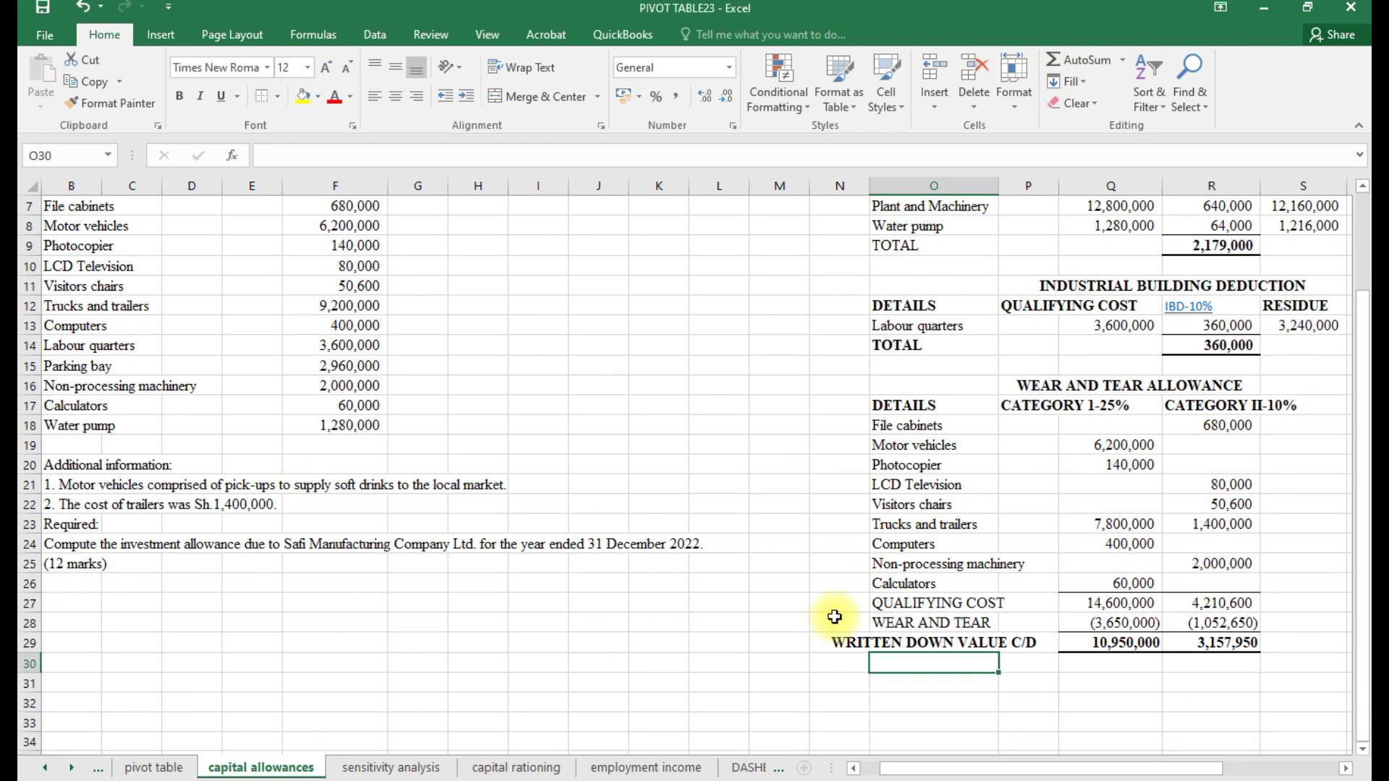
scroll(883, 622, "up", 1)
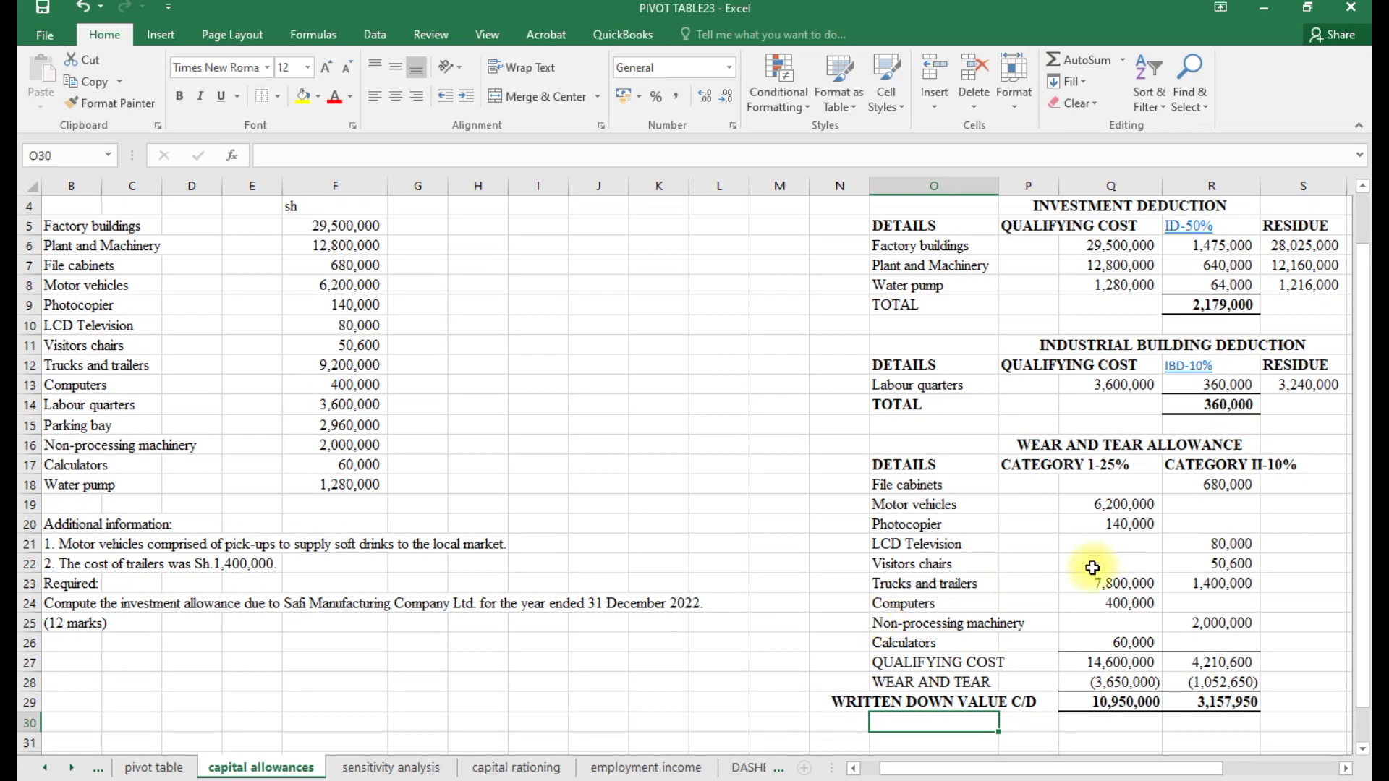
scroll(831, 588, "up", 1)
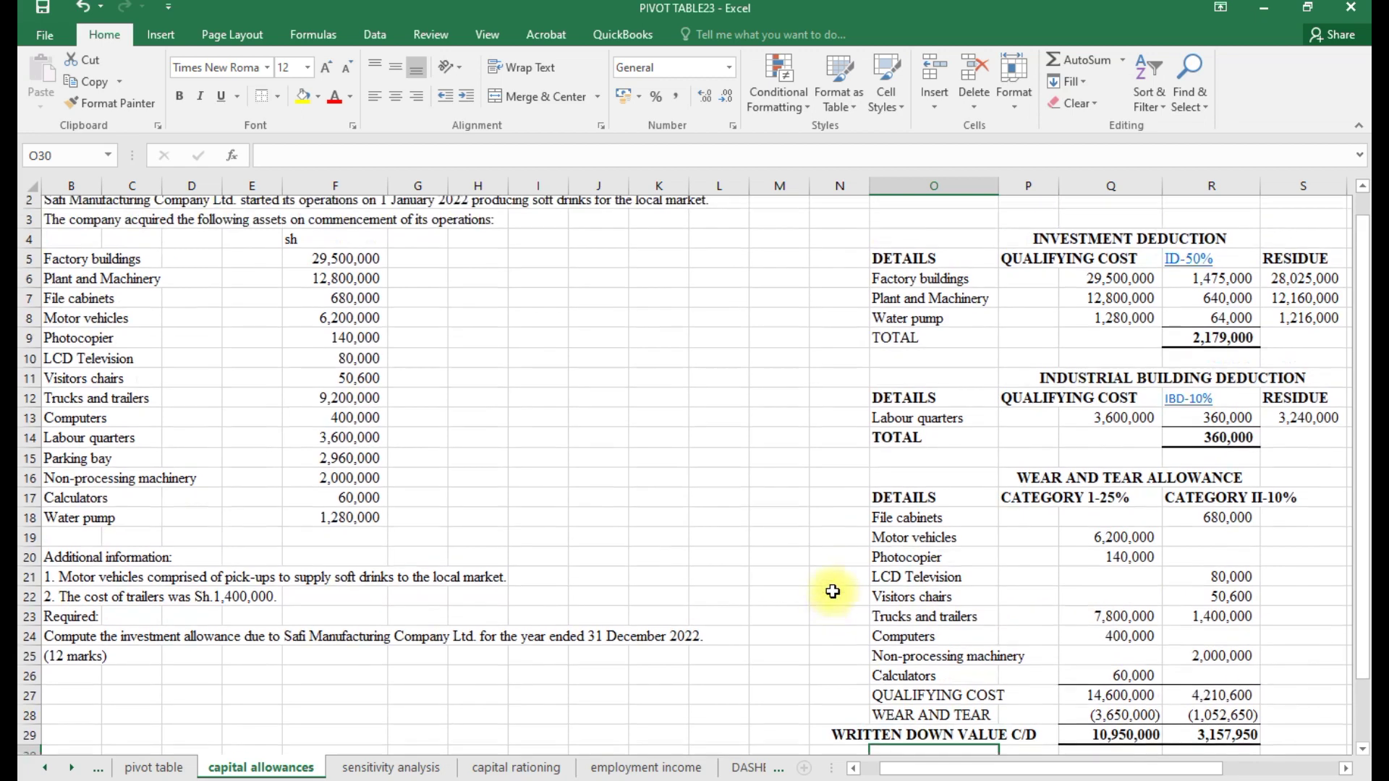
scroll(832, 592, "down", 1)
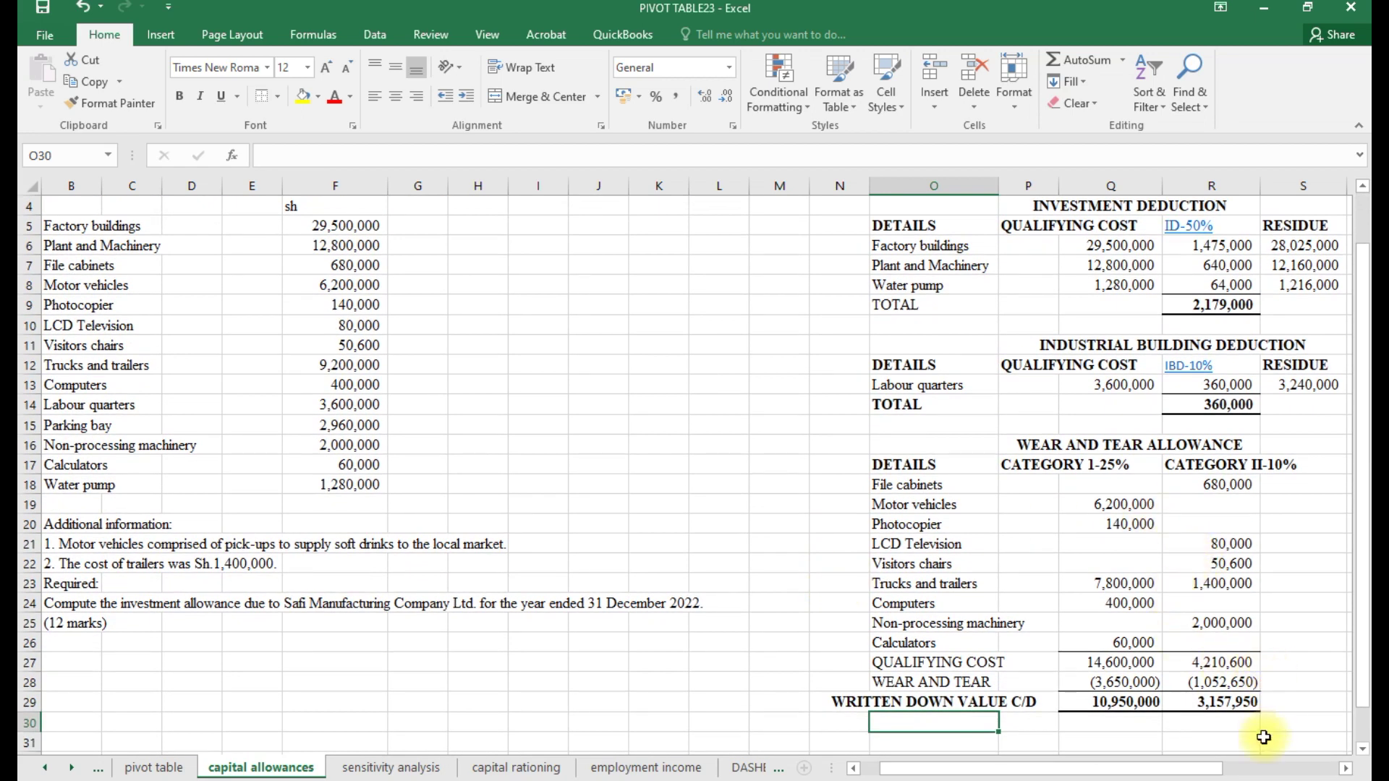